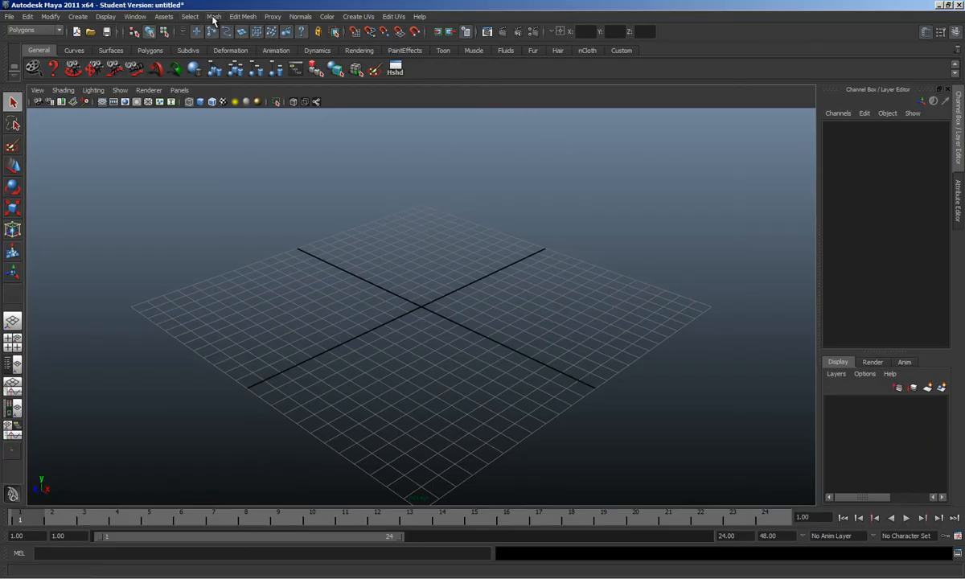
# Step: Draw polygon cube pCube1 on the grid by its base and height, and display it smooth shaded
pyautogui.click(74, 17)
pyautogui.moveTo(121, 45)
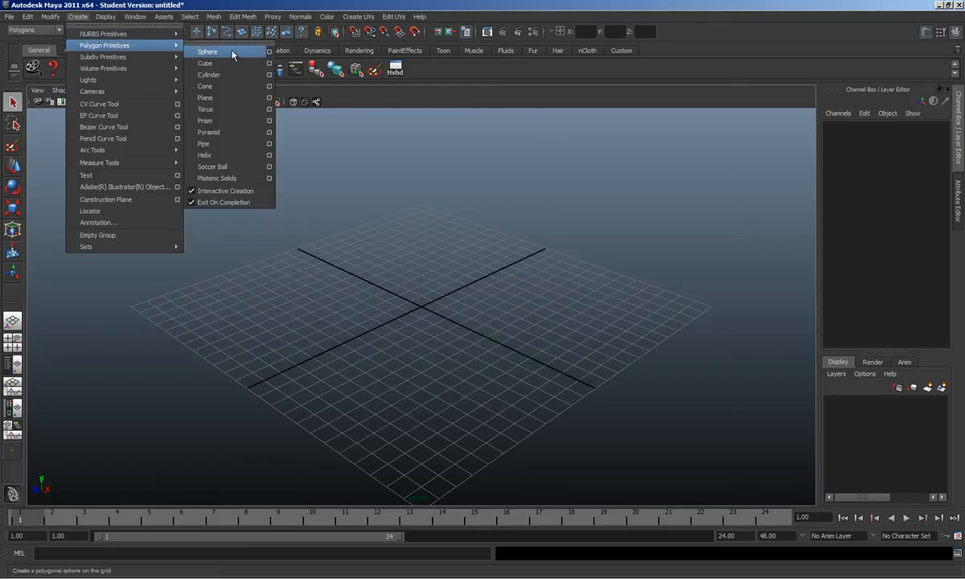
pyautogui.click(205, 63)
pyautogui.scroll(4, 434, 310)
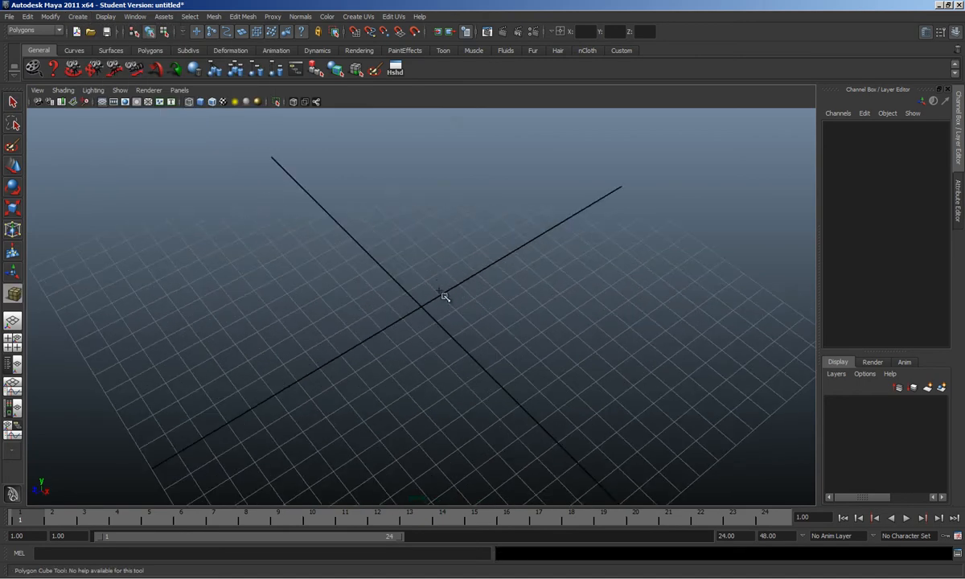
pyautogui.moveTo(432, 261); pyautogui.dragTo(404, 196)
pyautogui.moveTo(405, 196)
pyautogui.keyDown('alt'); pyautogui.mouseDown()
pyautogui.moveTo(476, 269)
pyautogui.moveTo(434, 242)
pyautogui.moveTo(423, 392)
pyautogui.moveTo(413, 379)
pyautogui.moveTo(453, 378)
pyautogui.moveTo(450, 386)
pyautogui.moveTo(433, 330)
pyautogui.moveTo(394, 340)
pyautogui.moveTo(416, 325)
pyautogui.mouseUp(); pyautogui.keyUp('alt')
pyautogui.press('5')
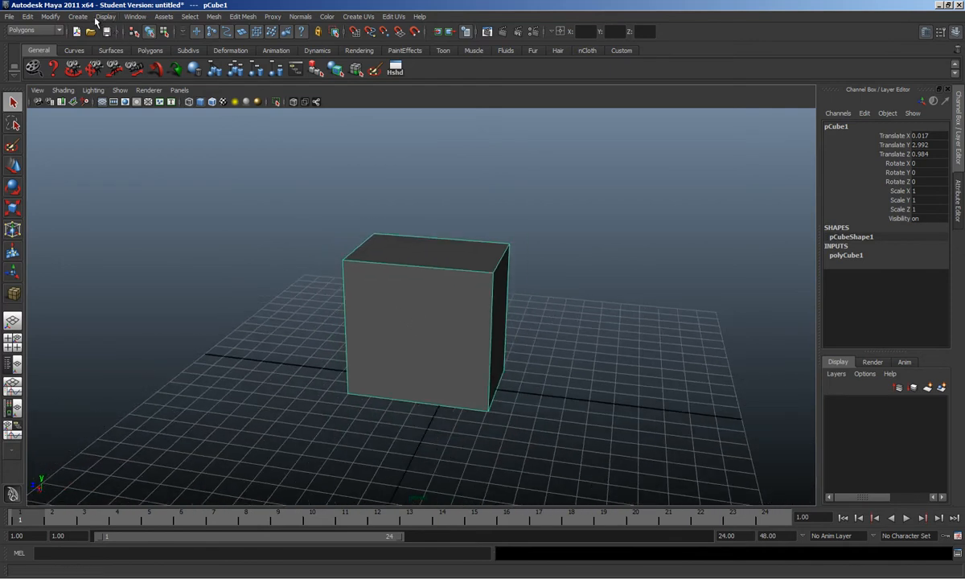
# Step: Draw a polygon cylinder beside the cube, radius about 0.969 and height 6.039
pyautogui.click(78, 16)
pyautogui.moveTo(113, 46)
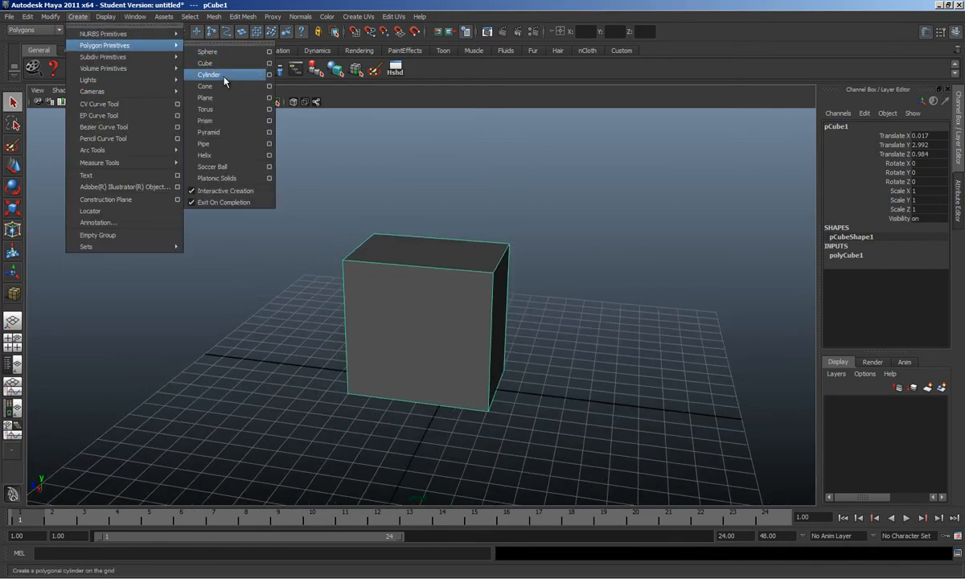
pyautogui.click(214, 74)
pyautogui.keyDown('alt'); pyautogui.moveTo(368, 440); pyautogui.dragTo(378, 273); pyautogui.keyUp('alt')
pyautogui.keyDown('alt'); pyautogui.moveTo(347, 300); pyautogui.dragTo(379, 312); pyautogui.keyUp('alt')
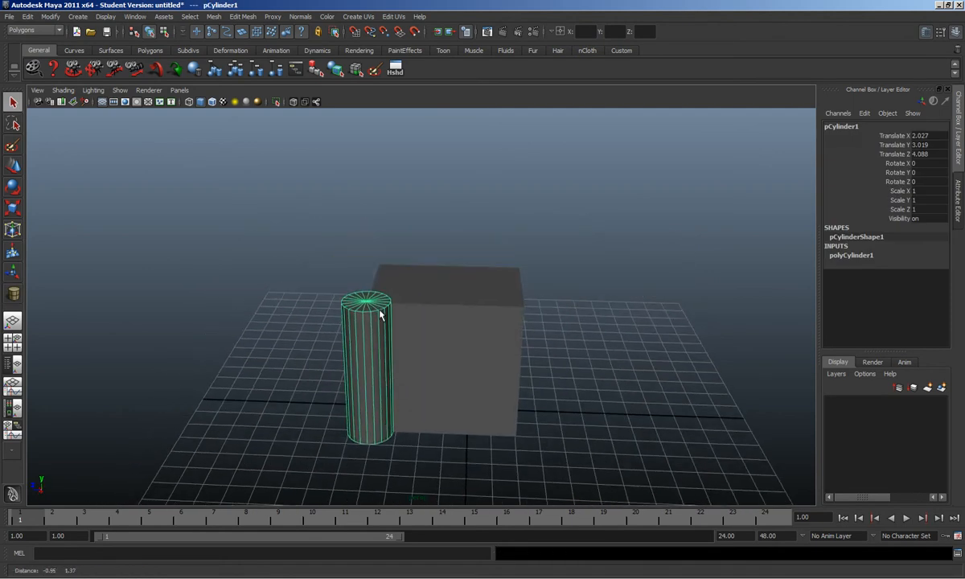
# Step: Set the cylinder's Subdivisions Axis to 10 in polyCylinder1
pyautogui.click(856, 257)
pyautogui.click(941, 282)
pyautogui.write('10')
pyautogui.press('Return')
pyautogui.keyDown('alt'); pyautogui.moveTo(248, 328); pyautogui.dragTo(299, 302); pyautogui.keyUp('alt')
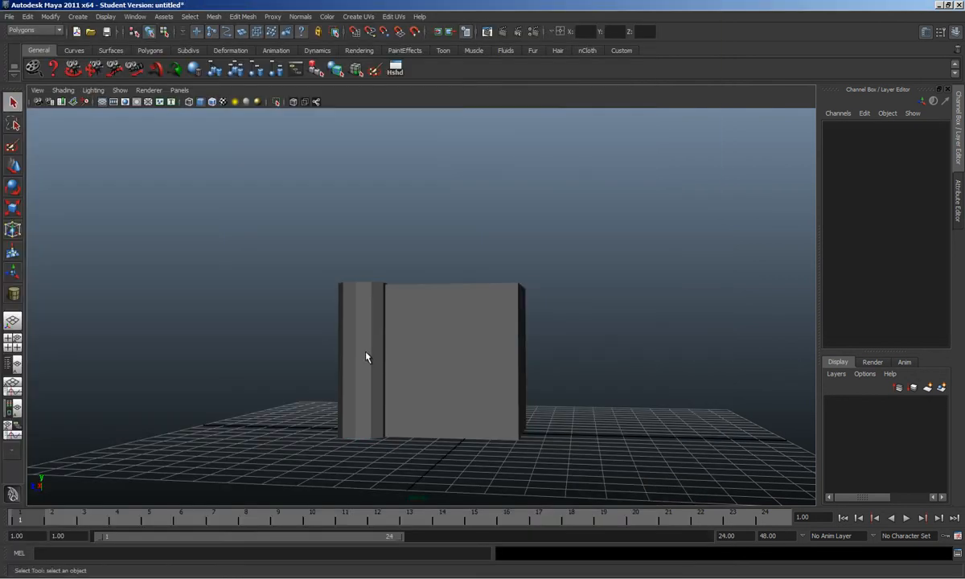
# Step: Duplicate the cylinder and move the copy, pCylinder2, to the cube's other side
pyautogui.click(362, 359)
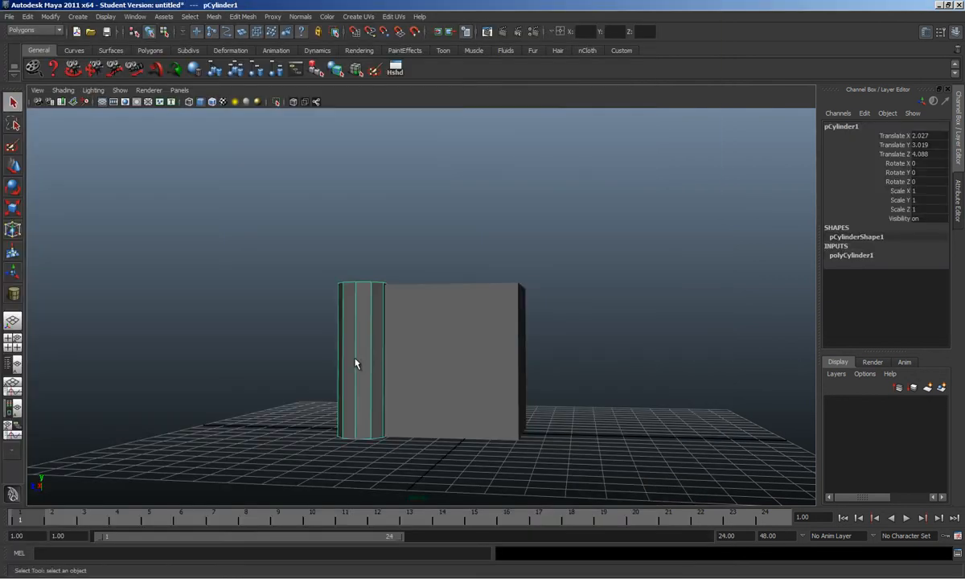
pyautogui.press('w')
pyautogui.keyDown('alt'); pyautogui.moveTo(397, 379); pyautogui.dragTo(179, 207); pyautogui.keyUp('alt')
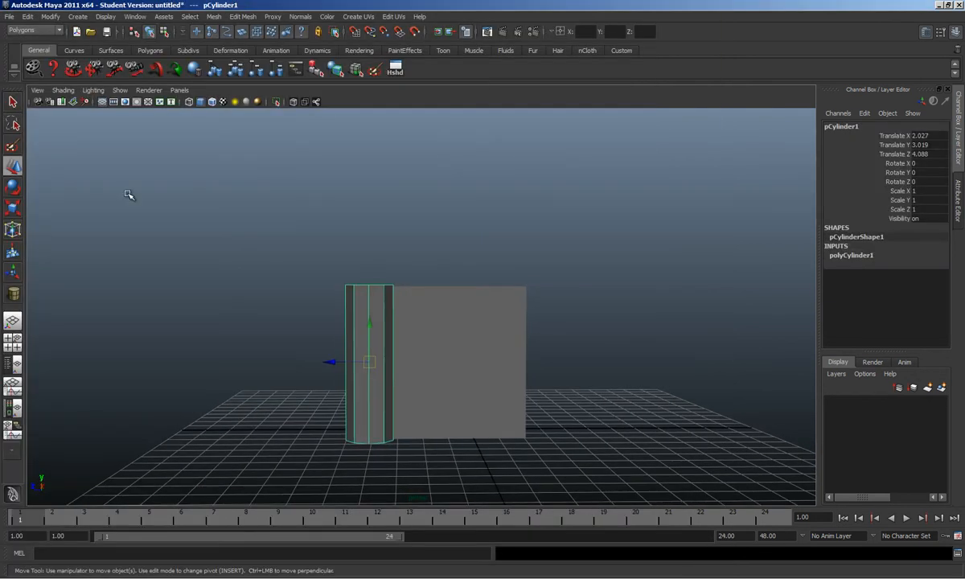
pyautogui.hotkey('ctrl', 'd')
pyautogui.moveTo(334, 364); pyautogui.dragTo(394, 305)
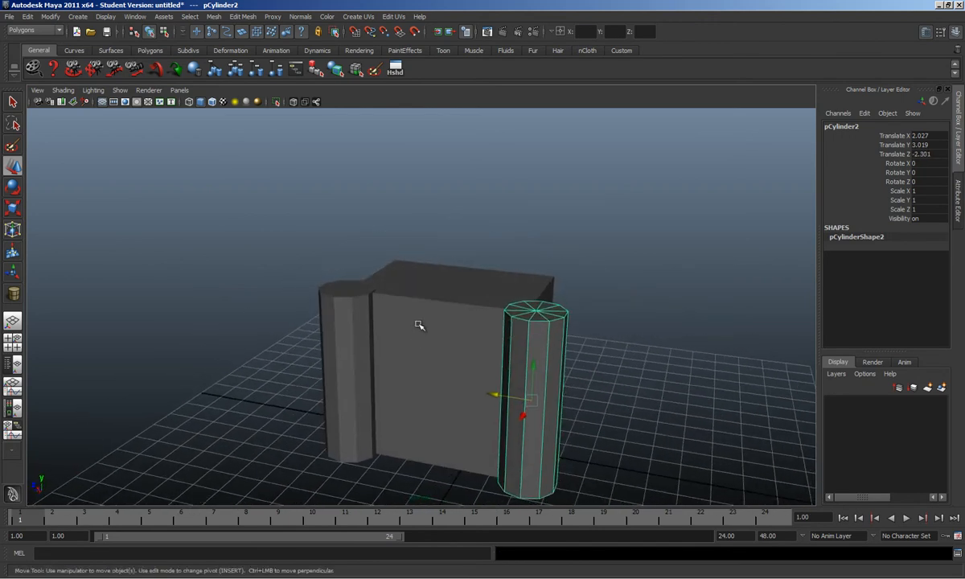
# Step: Raise the left cylinder's top centre vertex into a pointed spire
pyautogui.click(328, 292)
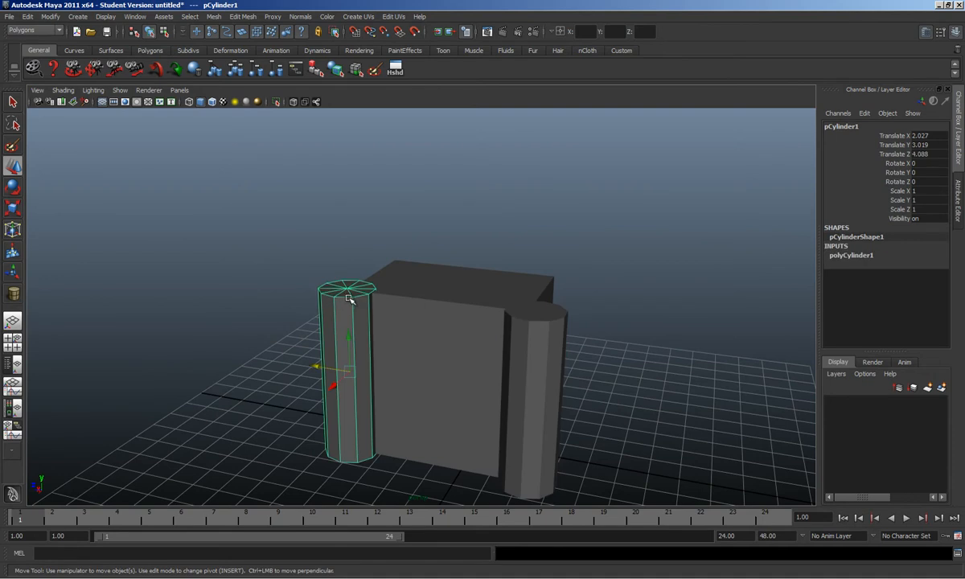
pyautogui.press('F9')
pyautogui.click(347, 287)
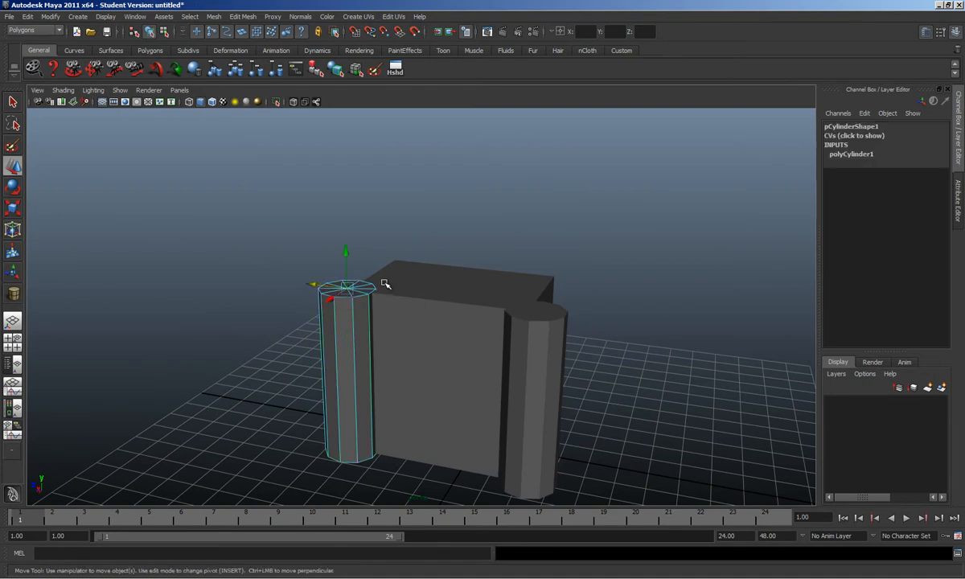
pyautogui.moveTo(346, 252); pyautogui.dragTo(356, 155)
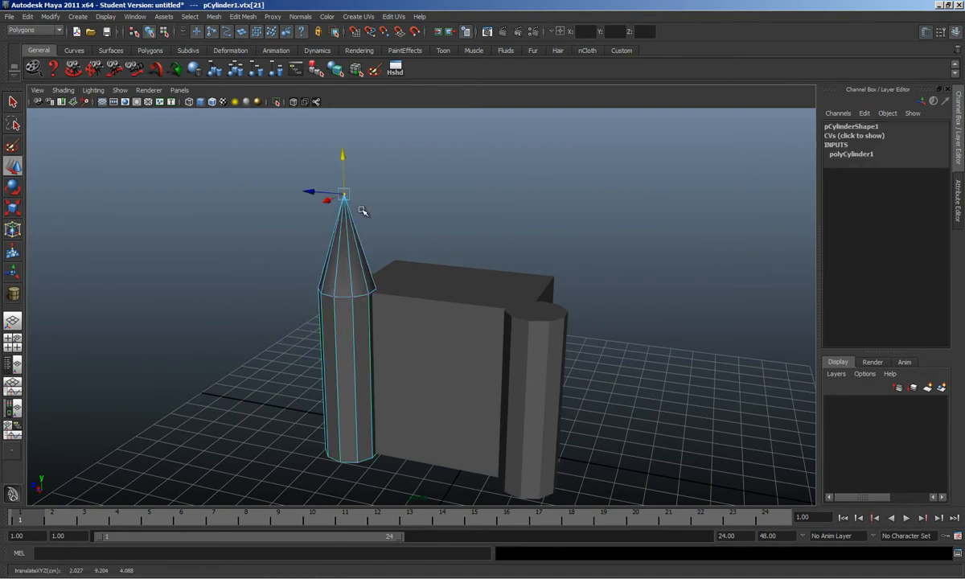
# Step: Pull the right cylinder's top centre vertex up into a spire, then view the house photo
pyautogui.click(538, 317)
pyautogui.keyDown('alt'); pyautogui.moveTo(538, 318); pyautogui.dragTo(538, 259); pyautogui.keyUp('alt')
pyautogui.press('F9')
pyautogui.click(532, 333)
pyautogui.keyDown('alt'); pyautogui.moveTo(507, 292); pyautogui.dragTo(499, 272); pyautogui.keyUp('alt')
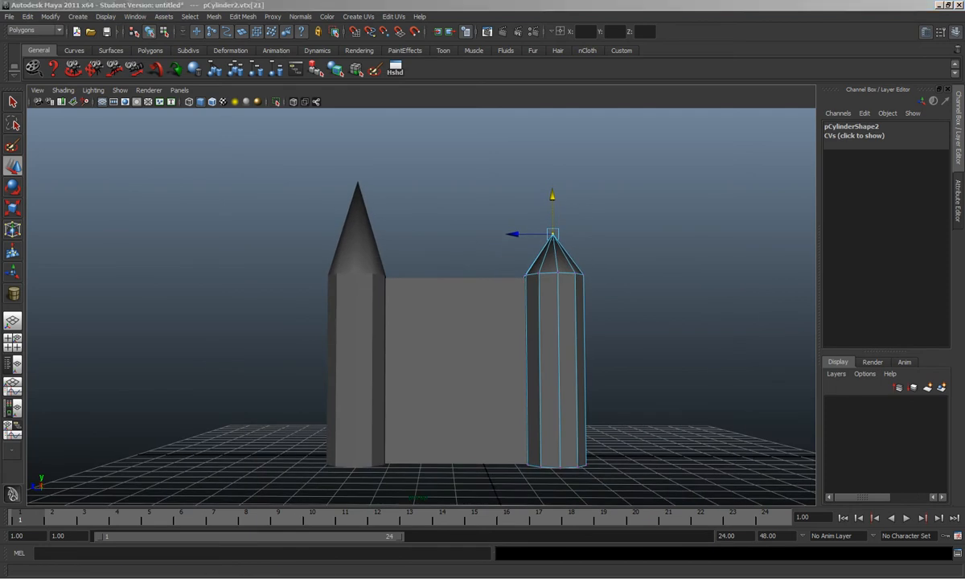
pyautogui.hotkey('alt', 'Tab')
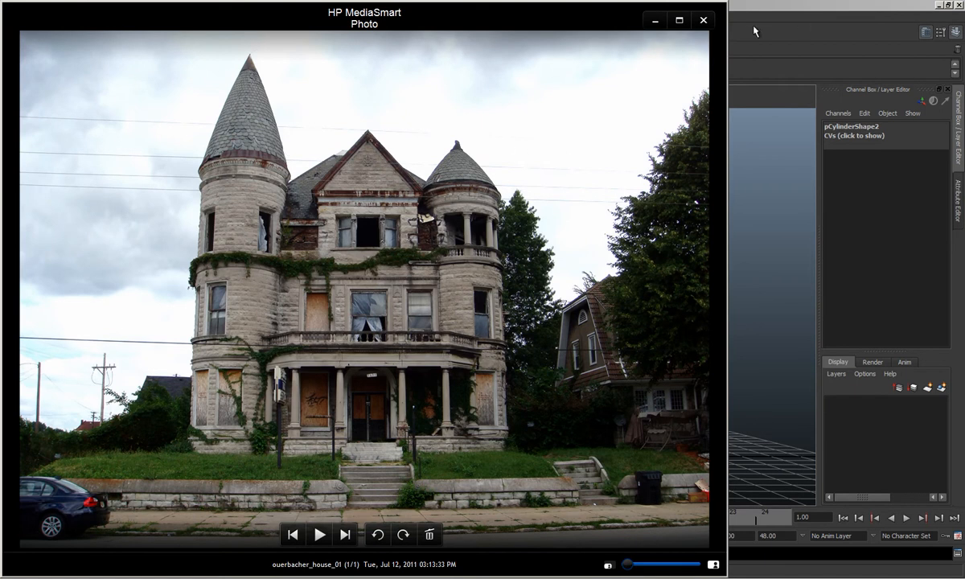
# Step: Minimize the photo viewer and activate Edit Mesh > Cut Faces Tool in object mode
pyautogui.click(655, 28)
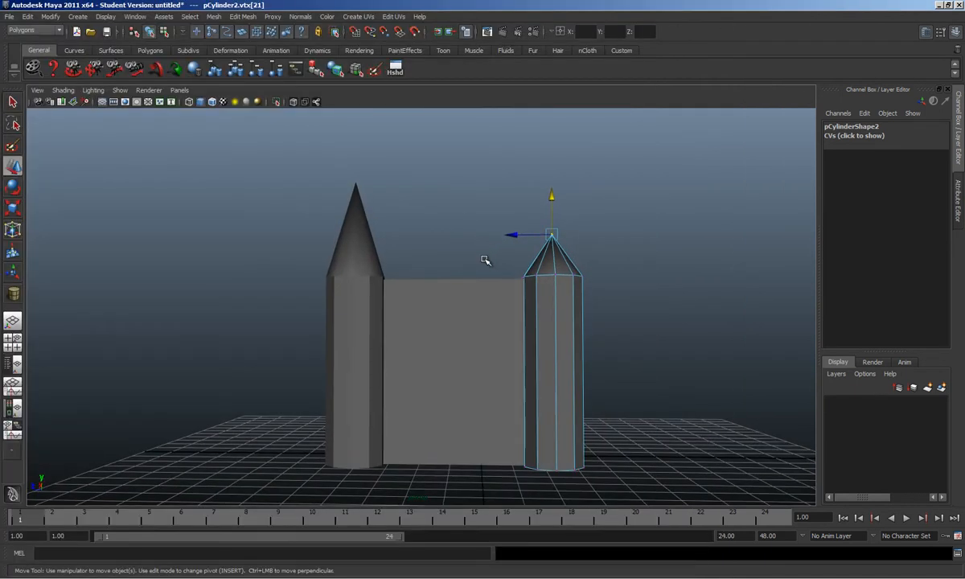
pyautogui.moveTo(563, 263)
pyautogui.keyDown('alt'); pyautogui.mouseDown()
pyautogui.moveTo(550, 279)
pyautogui.moveTo(579, 263)
pyautogui.mouseUp(); pyautogui.keyUp('alt')
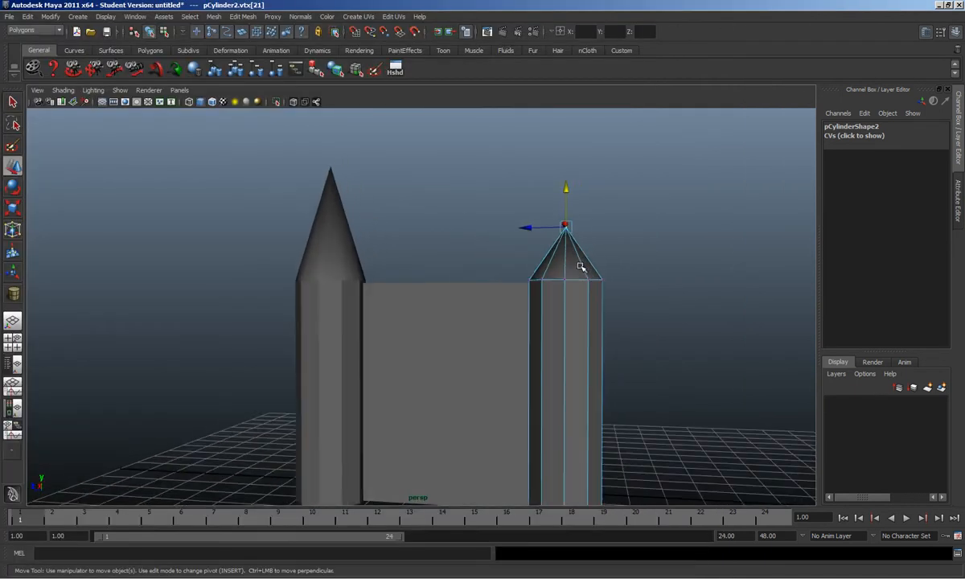
pyautogui.press('F8')
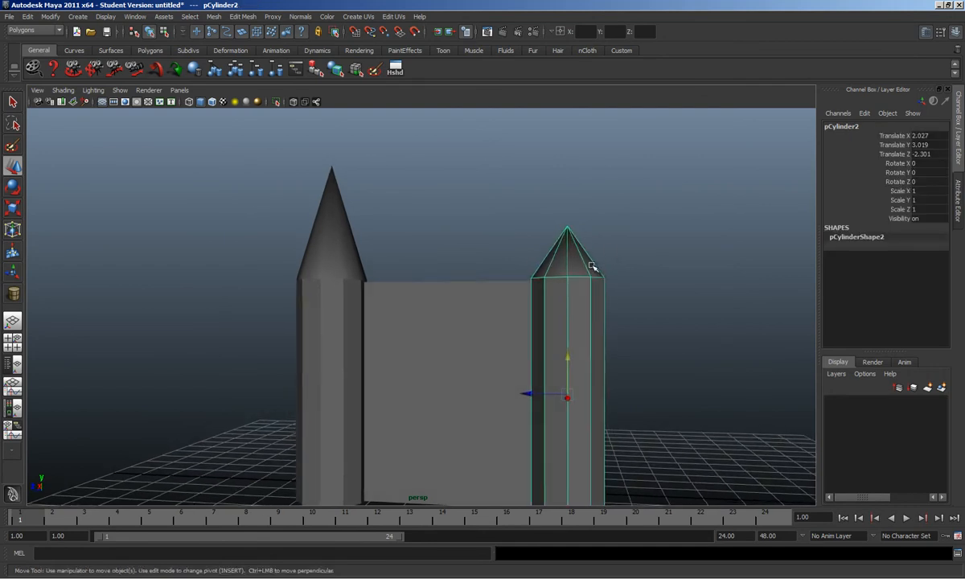
pyautogui.click(242, 16)
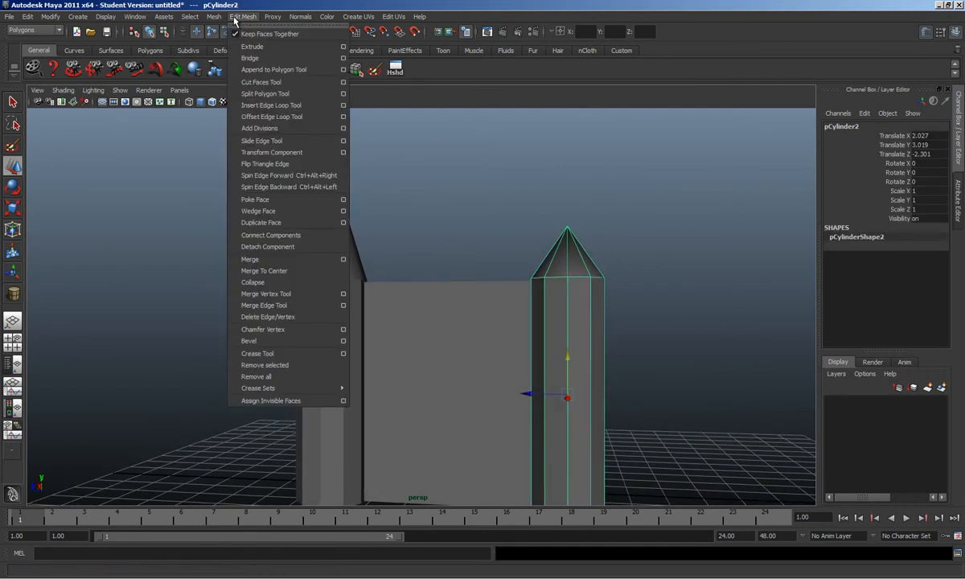
pyautogui.click(263, 82)
pyautogui.keyDown('alt'); pyautogui.moveTo(613, 268); pyautogui.dragTo(643, 253); pyautogui.keyUp('alt')
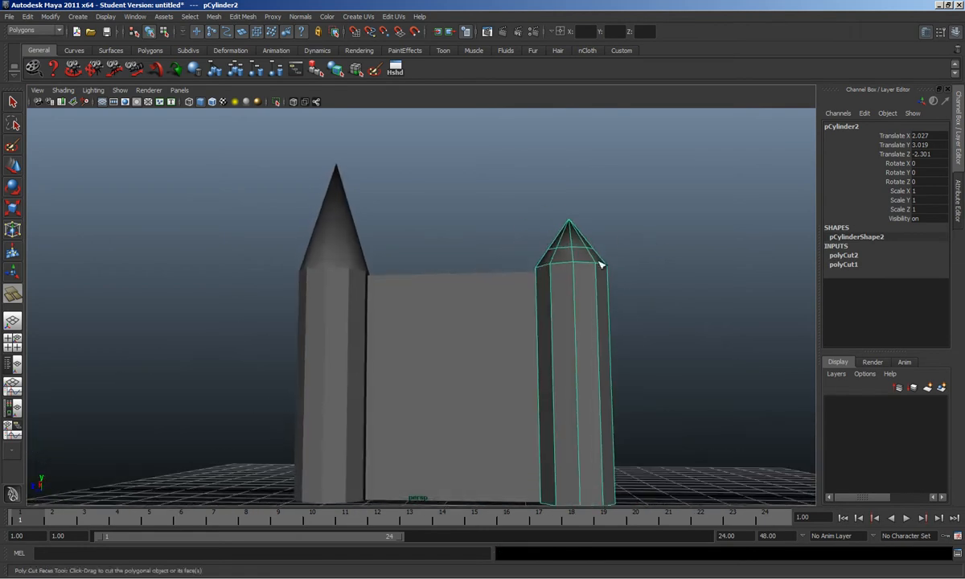
# Step: Cut a horizontal edge ring, polyCut3, partway up the left tower's spire
pyautogui.press('w')
pyautogui.click(340, 257)
pyautogui.keyDown('alt'); pyautogui.moveTo(340, 256); pyautogui.dragTo(396, 262); pyautogui.keyUp('alt')
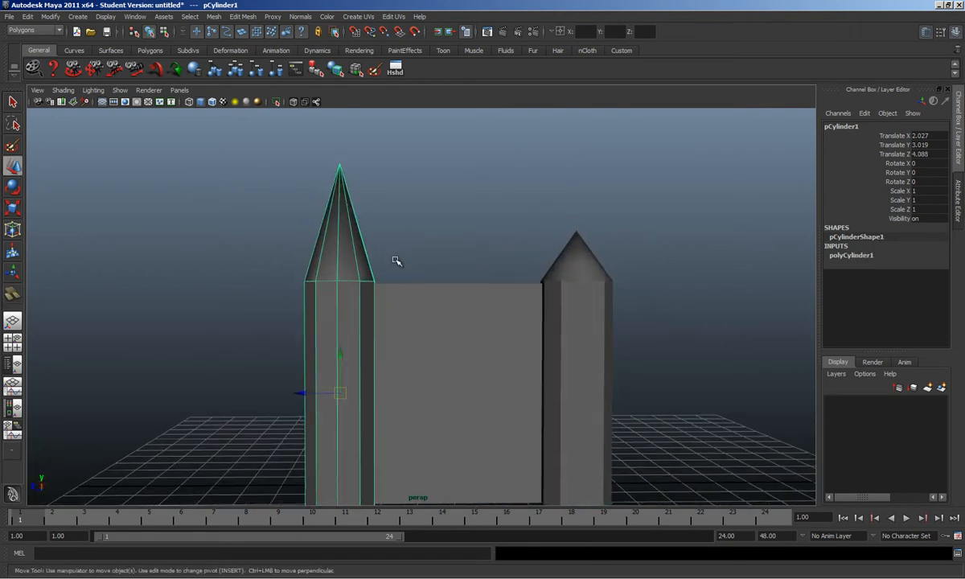
pyautogui.press('y')
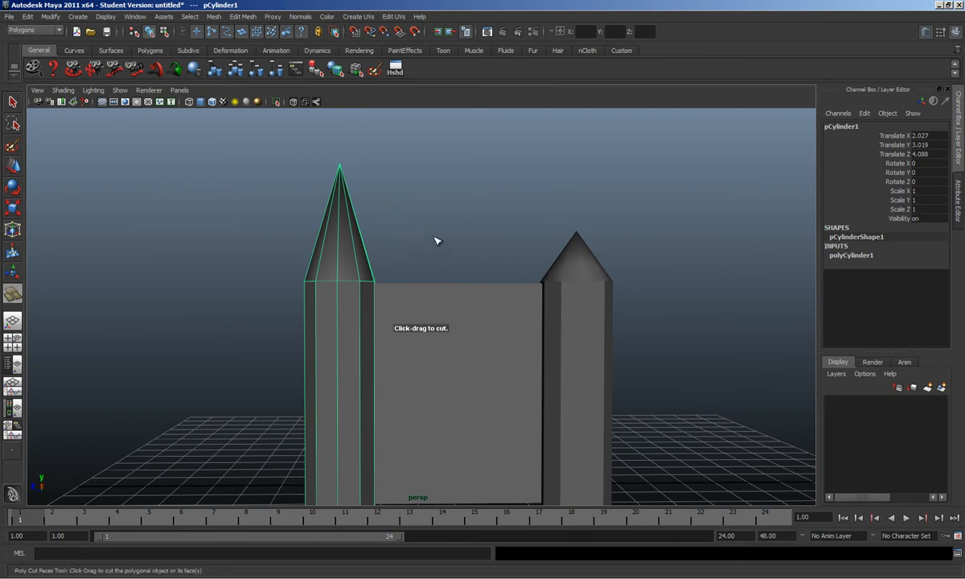
pyautogui.moveTo(437, 241); pyautogui.dragTo(408, 240)
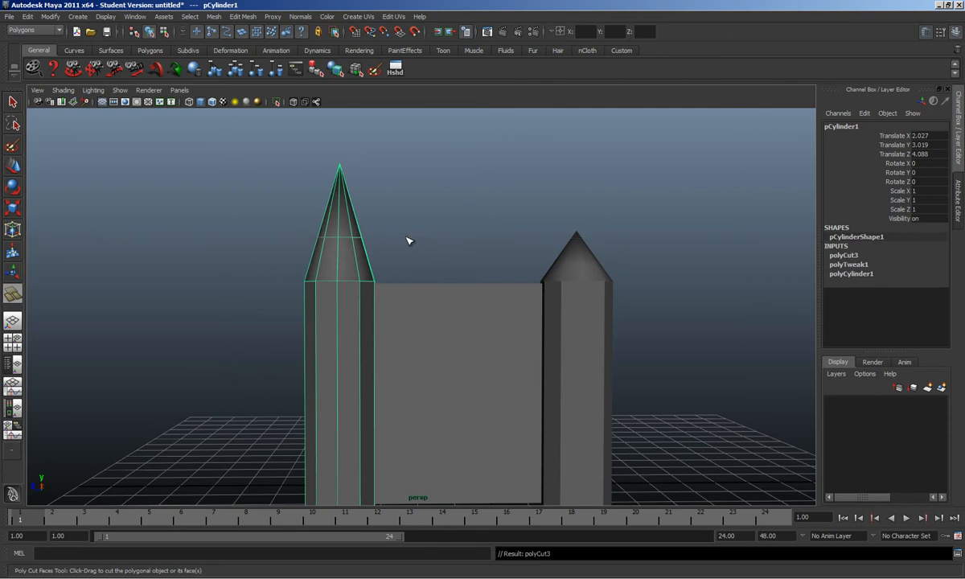
pyautogui.keyDown('alt'); pyautogui.moveTo(493, 231); pyautogui.dragTo(334, 241); pyautogui.keyUp('alt')
pyautogui.press('w')
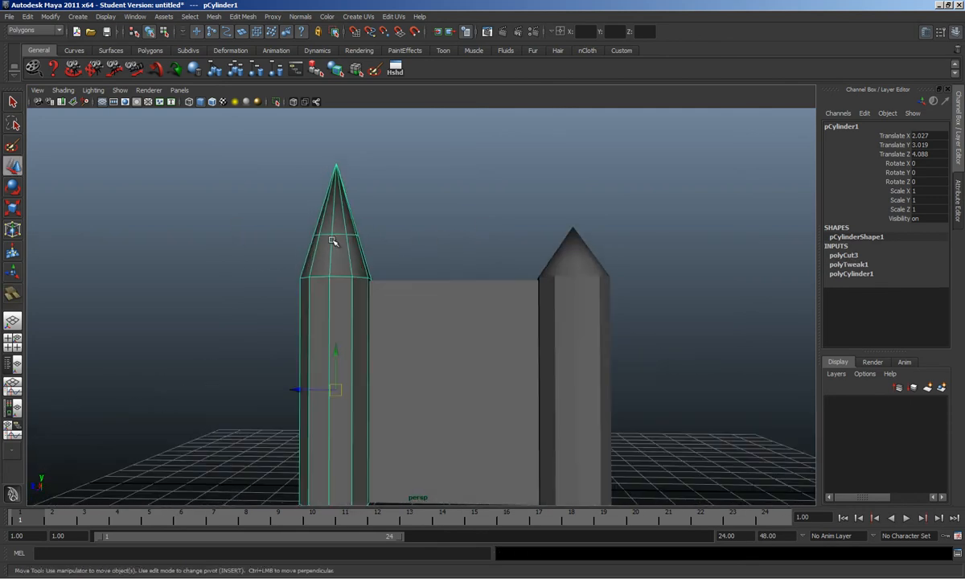
pyautogui.moveTo(337, 234); pyautogui.dragTo(338, 211, button='right')
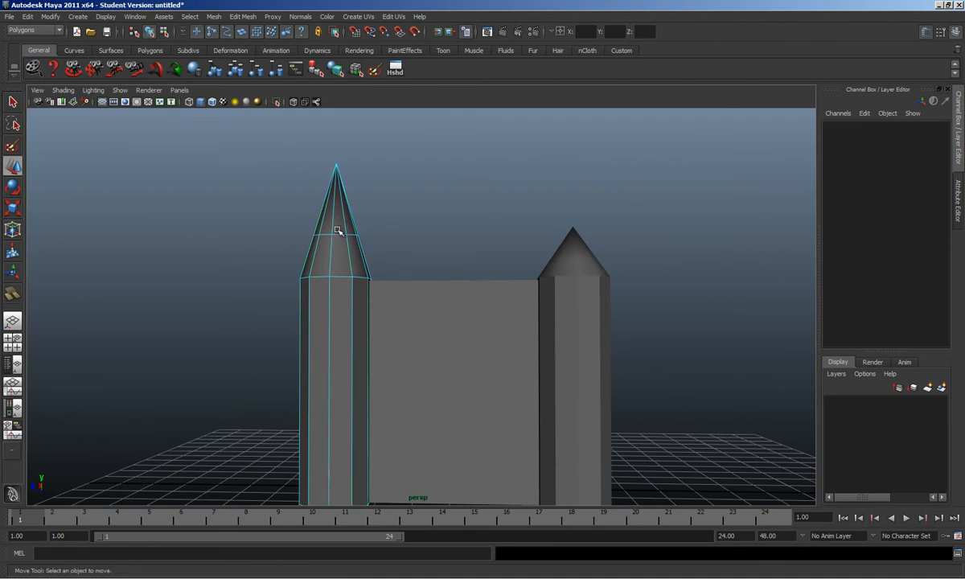
# Step: Select the left roof's edge ring and prepare to scale it
pyautogui.click(339, 233)
pyautogui.doubleClick(341, 235)
pyautogui.keyDown('alt'); pyautogui.moveTo(369, 239); pyautogui.dragTo(341, 222); pyautogui.keyUp('alt')
pyautogui.press('r')
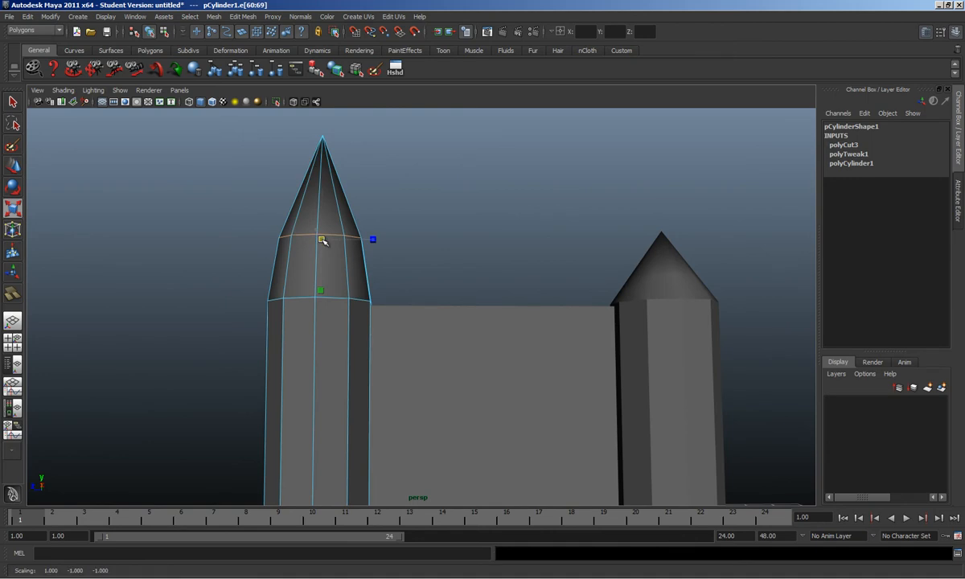
pyautogui.keyDown('alt'); pyautogui.moveTo(599, 259); pyautogui.dragTo(616, 279); pyautogui.keyUp('alt')
pyautogui.keyDown('alt'); pyautogui.moveTo(689, 285); pyautogui.dragTo(565, 297, button='middle'); pyautogui.keyUp('alt')
# Step: Scale the right spire's edge ring outward to 1.102 so the roof bulges
pyautogui.press('F10')
pyautogui.doubleClick(573, 300)
pyautogui.moveTo(568, 298); pyautogui.dragTo(576, 291)
pyautogui.scroll(-5, 431, 290)
pyautogui.keyDown('alt'); pyautogui.moveTo(431, 290); pyautogui.dragTo(523, 327); pyautogui.keyUp('alt')
# Step: Select both towers and shift them along X, leaving the left tower at X 2.261
pyautogui.click(418, 327)
pyautogui.click(523, 327)
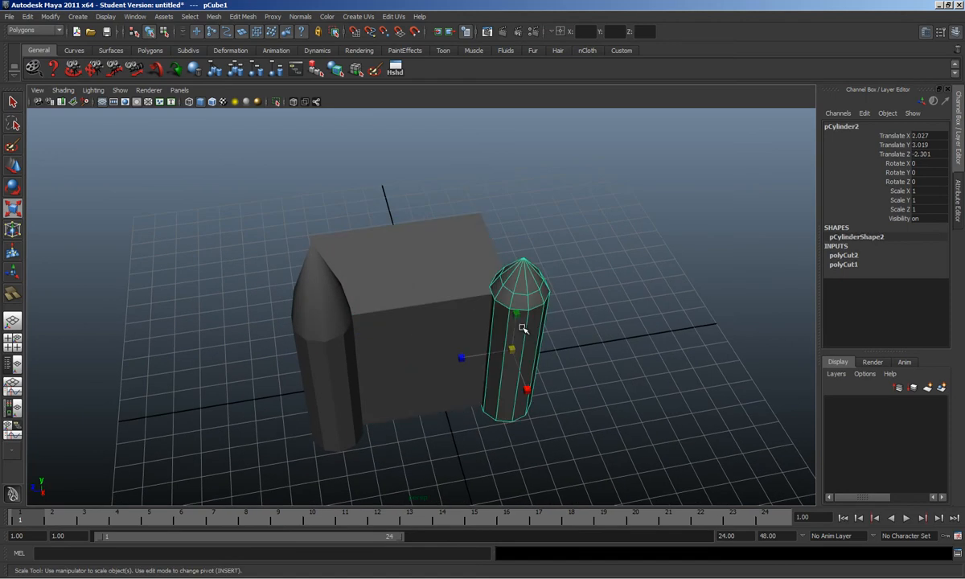
pyautogui.keyDown('shift'); pyautogui.click(319, 382); pyautogui.keyUp('shift')
pyautogui.press('w')
pyautogui.keyDown('alt'); pyautogui.moveTo(328, 428); pyautogui.dragTo(374, 438); pyautogui.keyUp('alt')
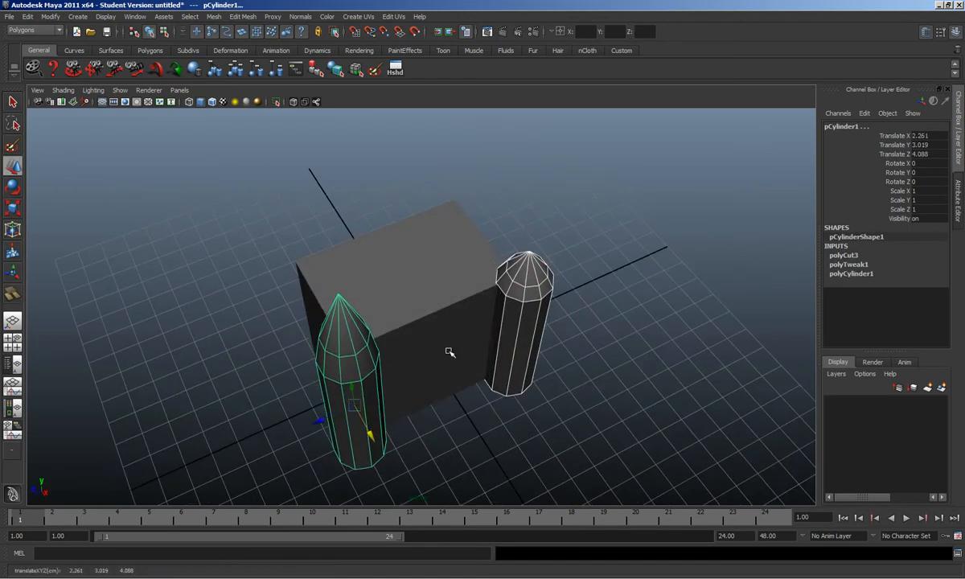
# Step: Bring the view closer to the house and switch to the reference photo
pyautogui.keyDown('alt'); pyautogui.moveTo(449, 351); pyautogui.dragTo(364, 420); pyautogui.keyUp('alt')
pyautogui.keyDown('alt'); pyautogui.moveTo(378, 384); pyautogui.dragTo(383, 383); pyautogui.keyUp('alt')
pyautogui.scroll(2, 384, 384)
pyautogui.keyDown('alt'); pyautogui.moveTo(380, 388); pyautogui.dragTo(386, 410, button='middle'); pyautogui.keyUp('alt')
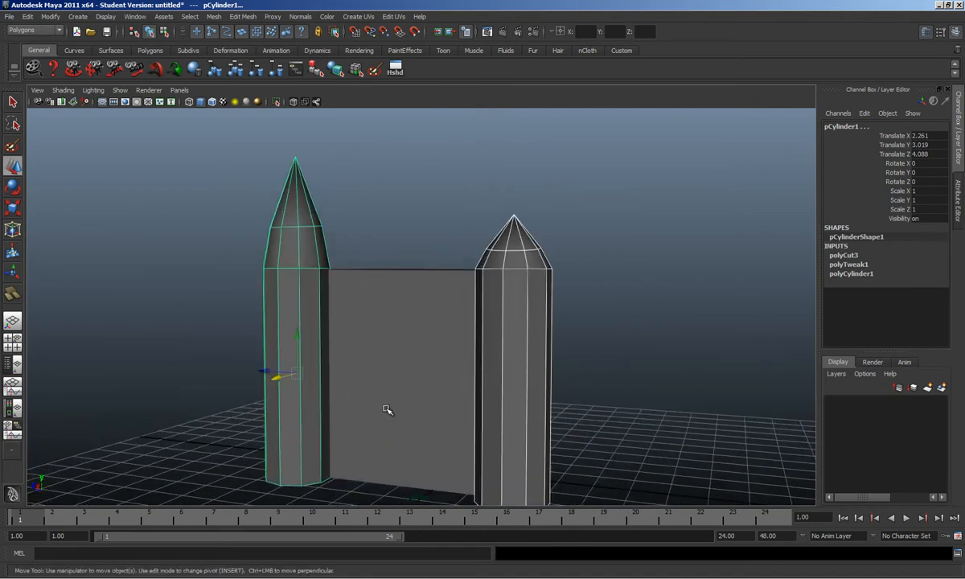
pyautogui.keyDown('alt'); pyautogui.moveTo(387, 410); pyautogui.dragTo(430, 410); pyautogui.keyUp('alt')
pyautogui.keyDown('alt'); pyautogui.moveTo(361, 381); pyautogui.dragTo(342, 381); pyautogui.keyUp('alt')
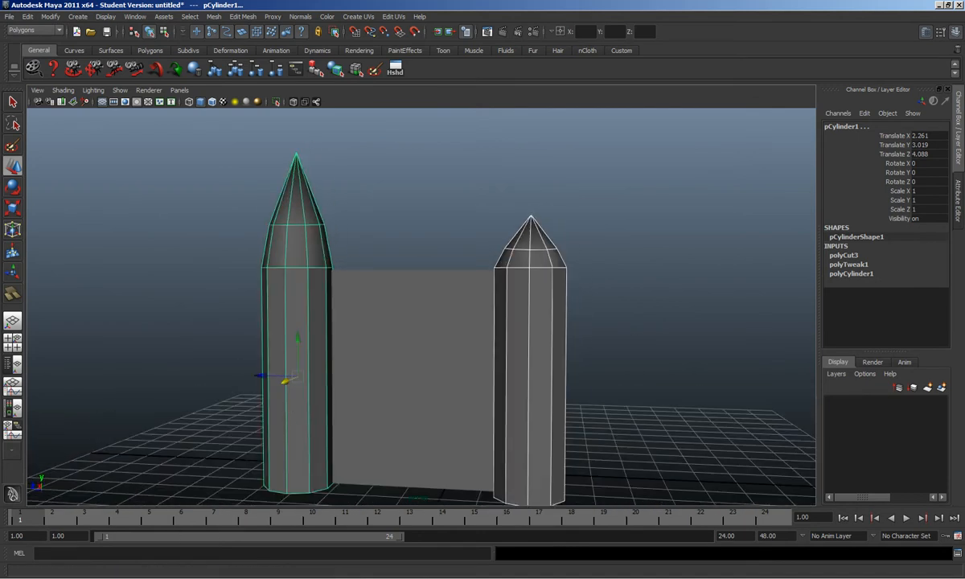
pyautogui.click(516, 0)
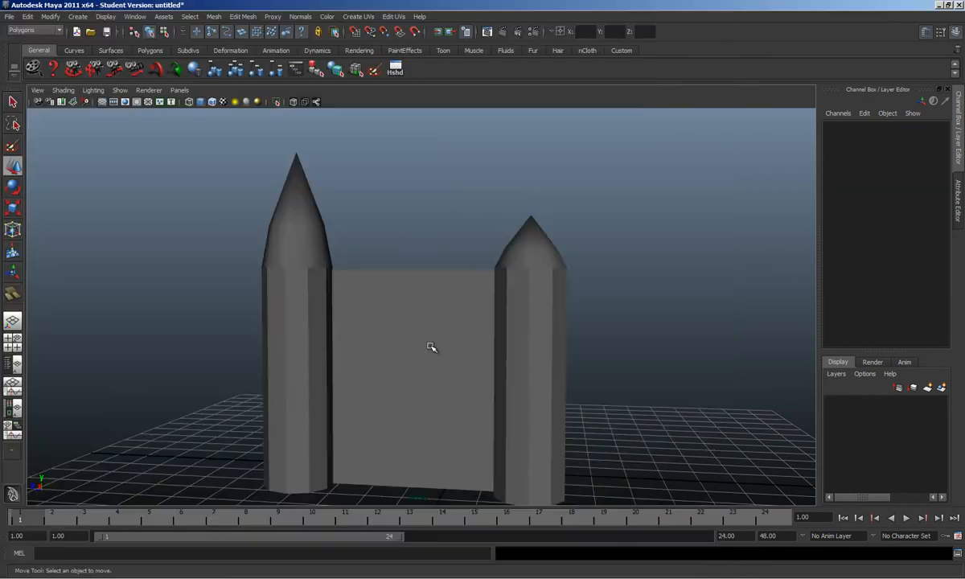
# Step: Draw a new polygon cube, pCube2, across the facade between the towers
pyautogui.keyDown('alt'); pyautogui.moveTo(491, 338); pyautogui.dragTo(400, 405); pyautogui.keyUp('alt')
pyautogui.click(79, 17)
pyautogui.moveTo(104, 45)
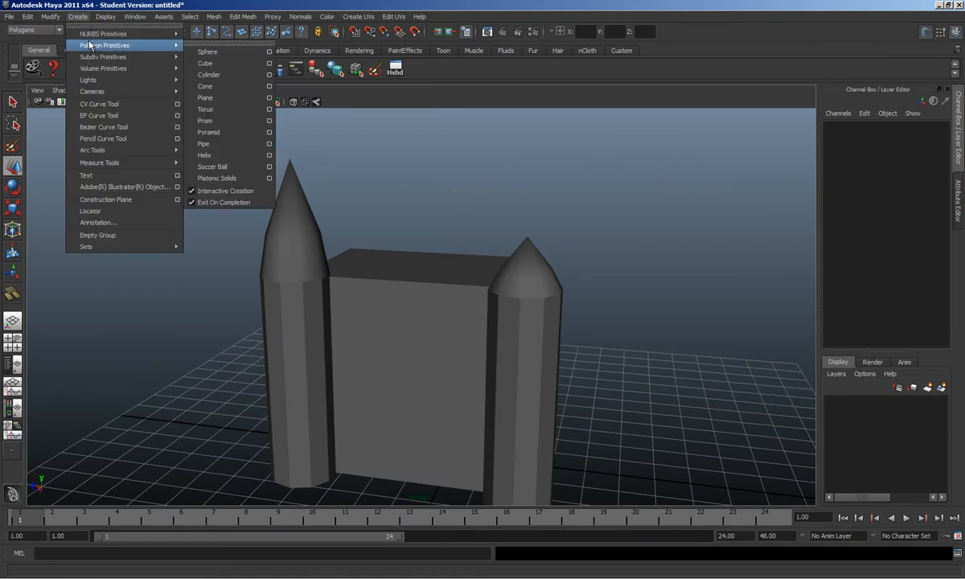
pyautogui.click(205, 63)
pyautogui.keyDown('alt'); pyautogui.moveTo(485, 310); pyautogui.dragTo(374, 420); pyautogui.keyUp('alt')
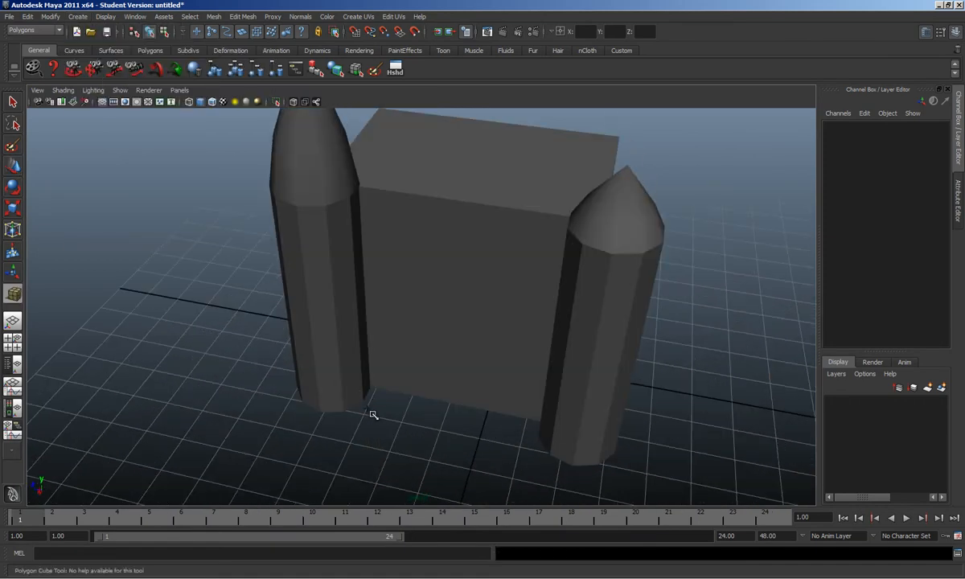
pyautogui.moveTo(355, 370); pyautogui.dragTo(472, 356)
pyautogui.press('w')
# Step: Narrow the slab's front face by scaling it
pyautogui.click(405, 352)
pyautogui.click(409, 356)
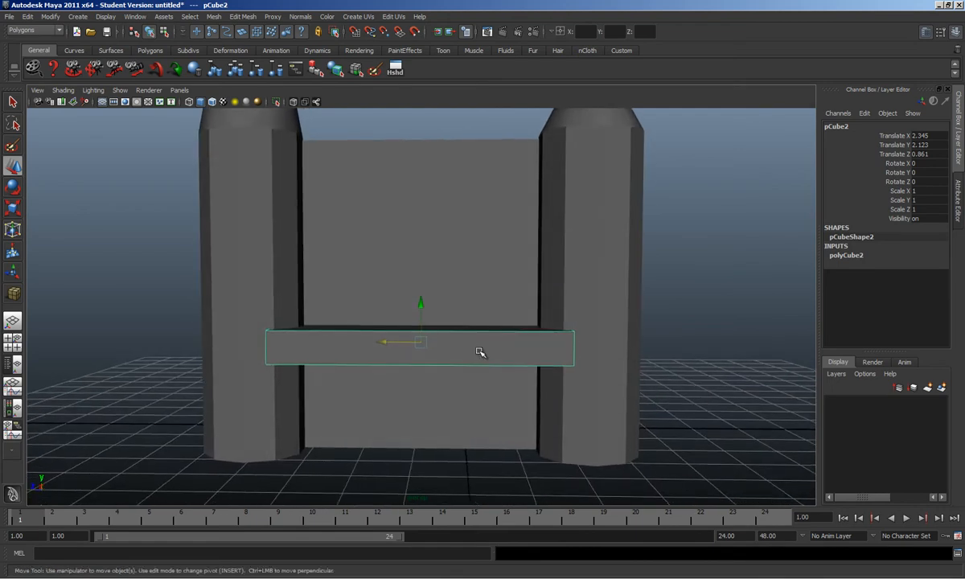
pyautogui.press('F11')
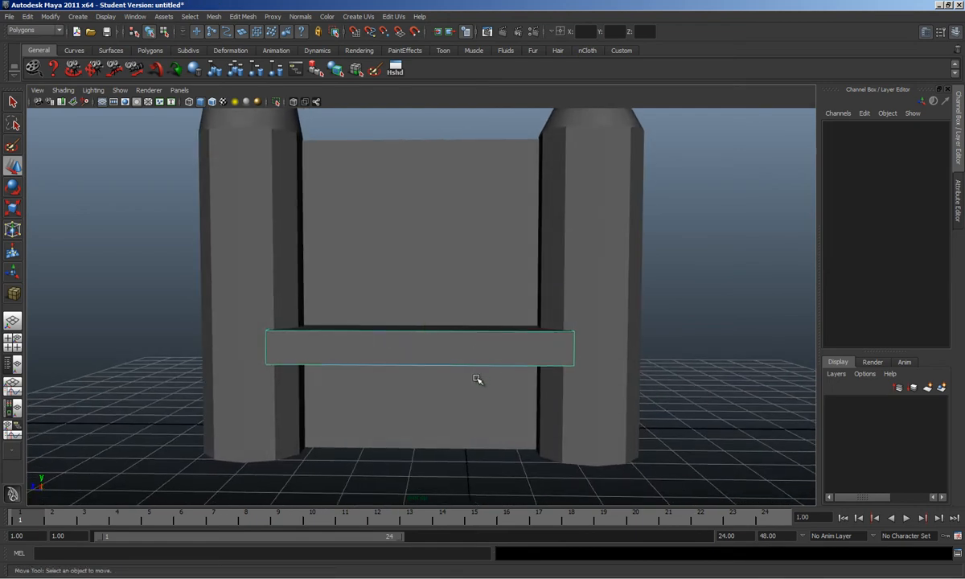
pyautogui.click(385, 347)
pyautogui.press('r')
pyautogui.moveTo(367, 348); pyautogui.dragTo(380, 350)
# Step: Flatten the slab to Scale Y 0.469 and bring up the house photo
pyautogui.press('F8')
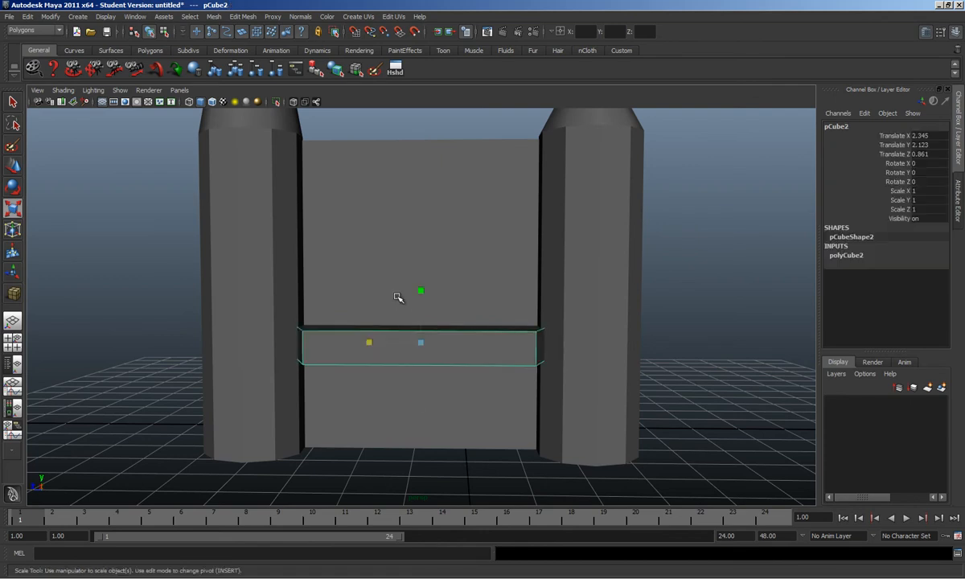
pyautogui.moveTo(422, 290); pyautogui.dragTo(387, 325)
pyautogui.press('w')
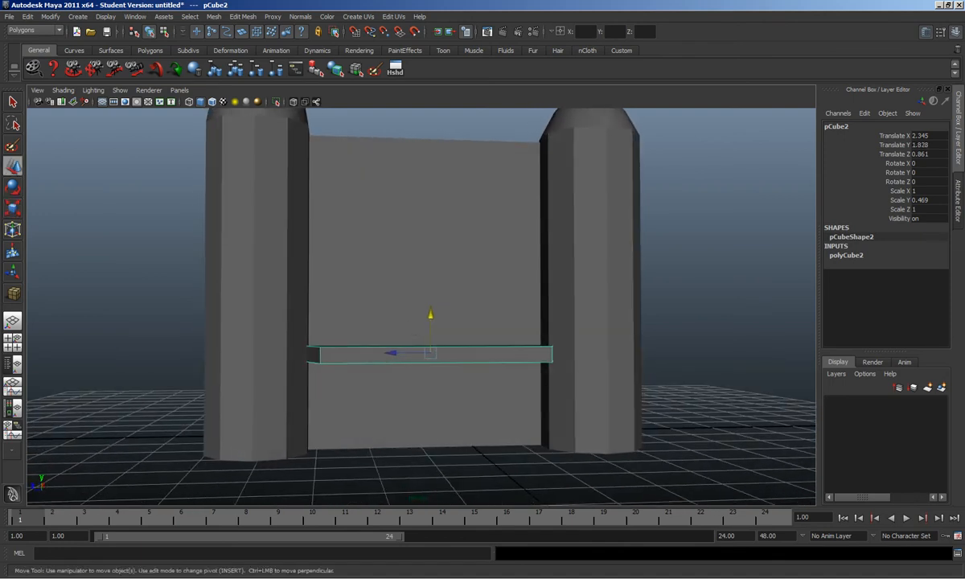
pyautogui.hotkey('alt', 'Tab')
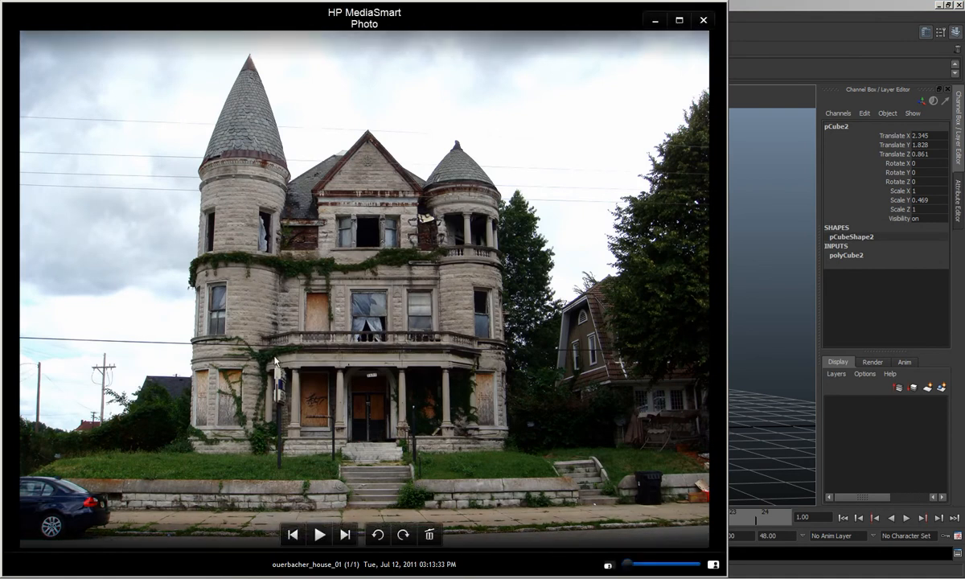
# Step: Enlarge the slab slightly with uniform scaling, then check the house photo
pyautogui.click(754, 398)
pyautogui.click(392, 354)
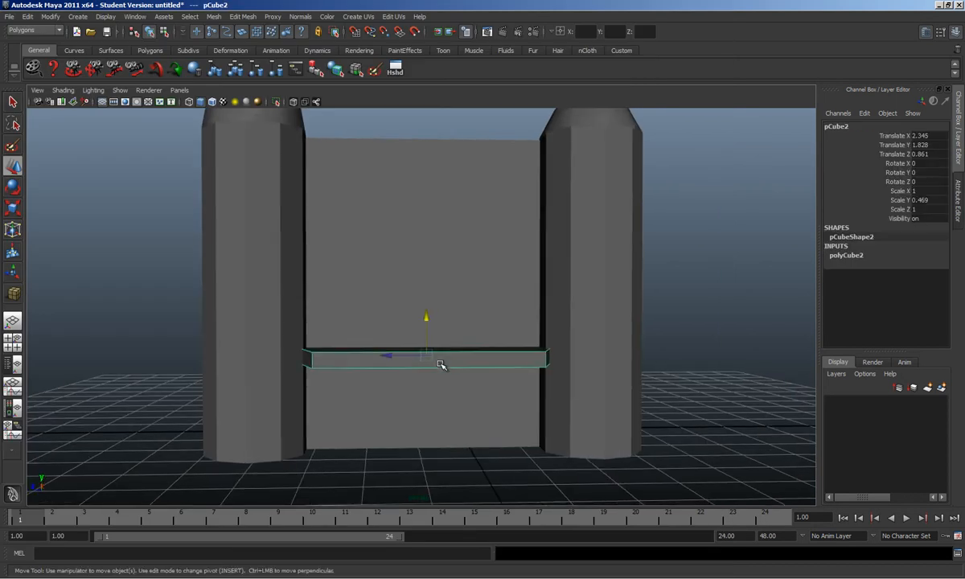
pyautogui.press('r')
pyautogui.moveTo(426, 357)
pyautogui.mouseDown()
pyautogui.moveTo(434, 354)
pyautogui.moveTo(420, 365)
pyautogui.mouseUp()
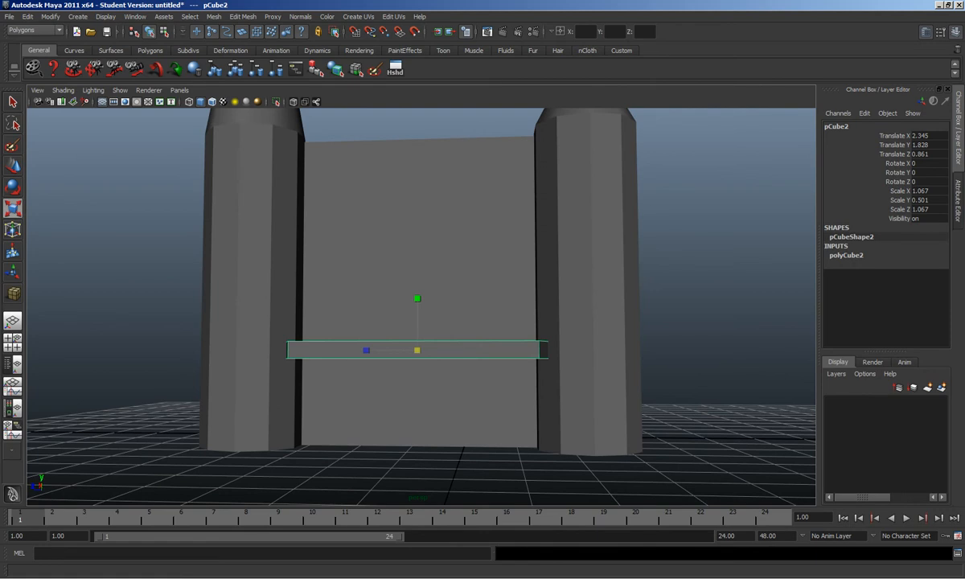
pyautogui.hotkey('alt', 'Tab')
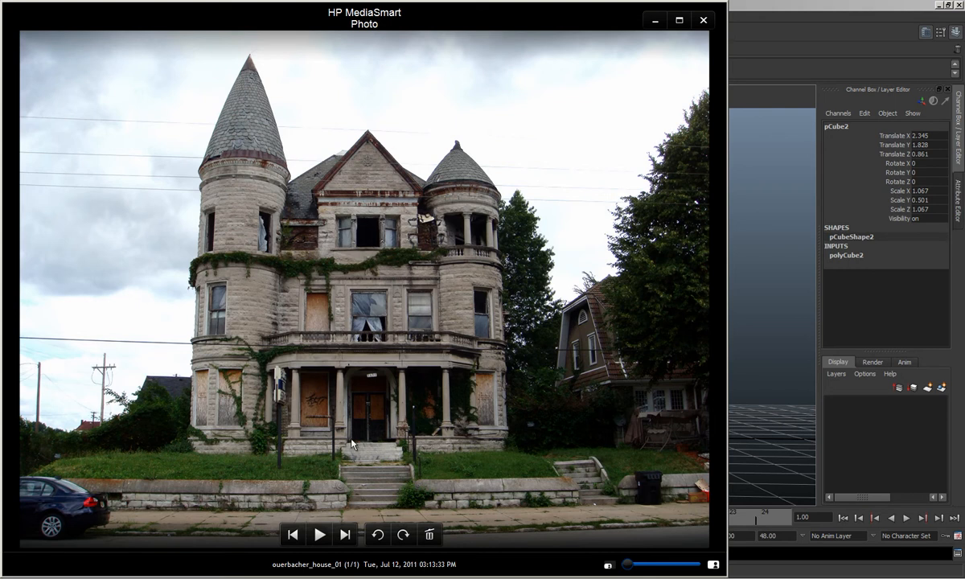
# Step: Duplicate the slab and lower the copy, pCube3, to Translate Y 0.203
pyautogui.click(723, 373)
pyautogui.click(476, 354)
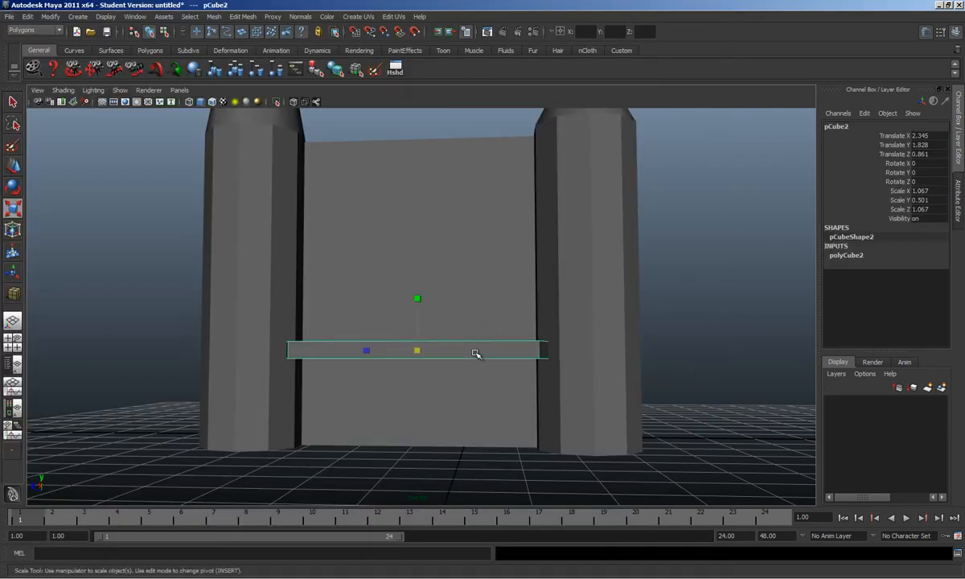
pyautogui.hotkey('ctrl', 'd')
pyautogui.press('w')
pyautogui.moveTo(420, 317); pyautogui.dragTo(503, 389)
# Step: Reframe the view on the two slabs and switch to the ouerbacher_house_01 photo
pyautogui.scroll(-1, 603, 436)
pyautogui.keyDown('alt'); pyautogui.moveTo(554, 424); pyautogui.dragTo(562, 434, button='middle'); pyautogui.keyUp('alt')
pyautogui.scroll(1, 562, 434)
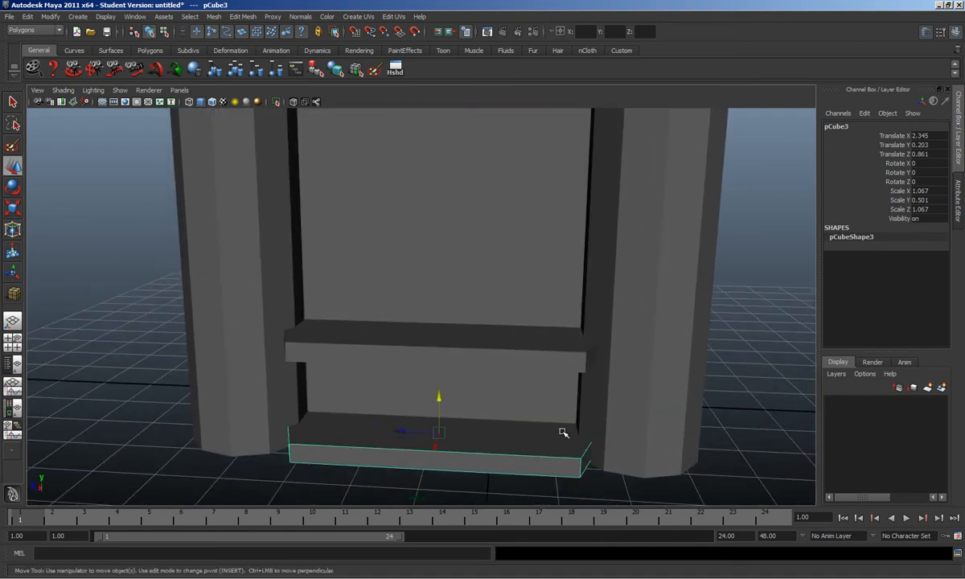
pyautogui.click(581, 577)
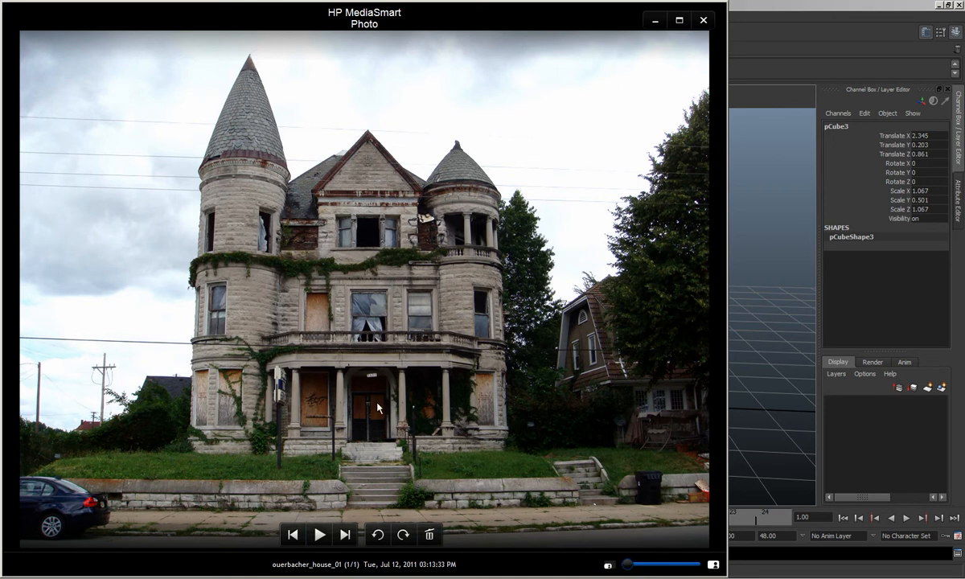
# Step: Zoom the photo to 194% and pan over the porch steps and columns, then return to Maya
pyautogui.moveTo(631, 565); pyautogui.dragTo(661, 566)
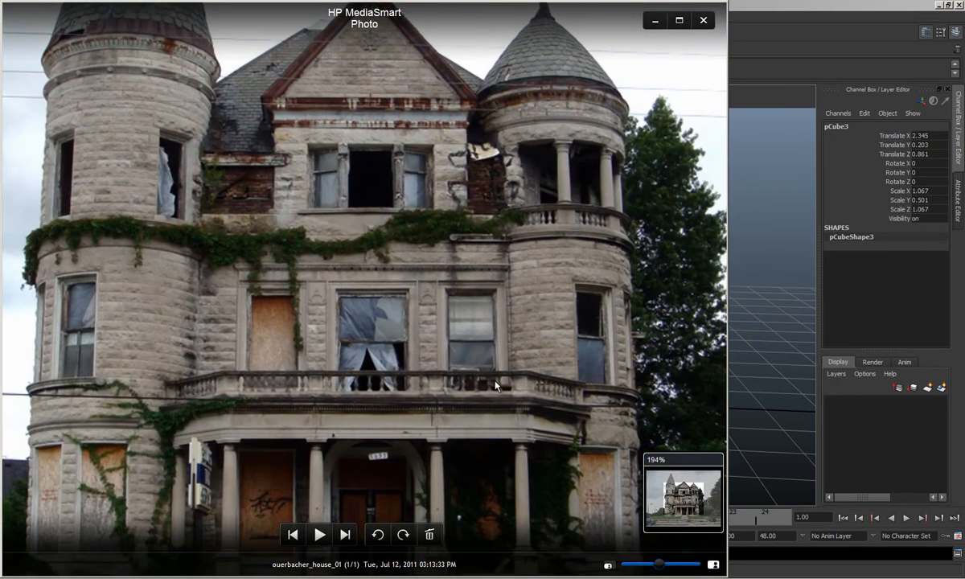
pyautogui.moveTo(514, 387); pyautogui.dragTo(561, 330)
pyautogui.moveTo(568, 400); pyautogui.dragTo(491, 299)
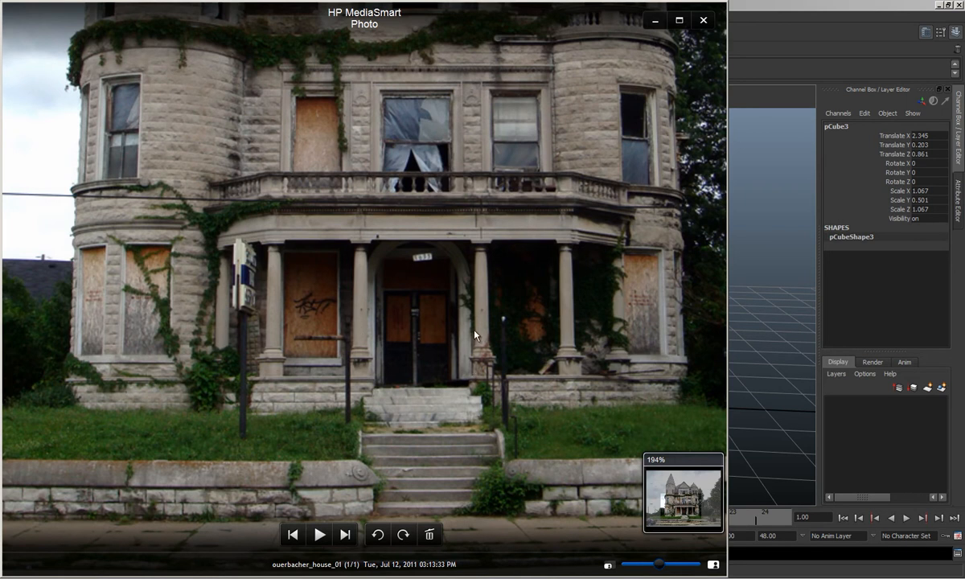
pyautogui.moveTo(500, 273); pyautogui.dragTo(476, 322)
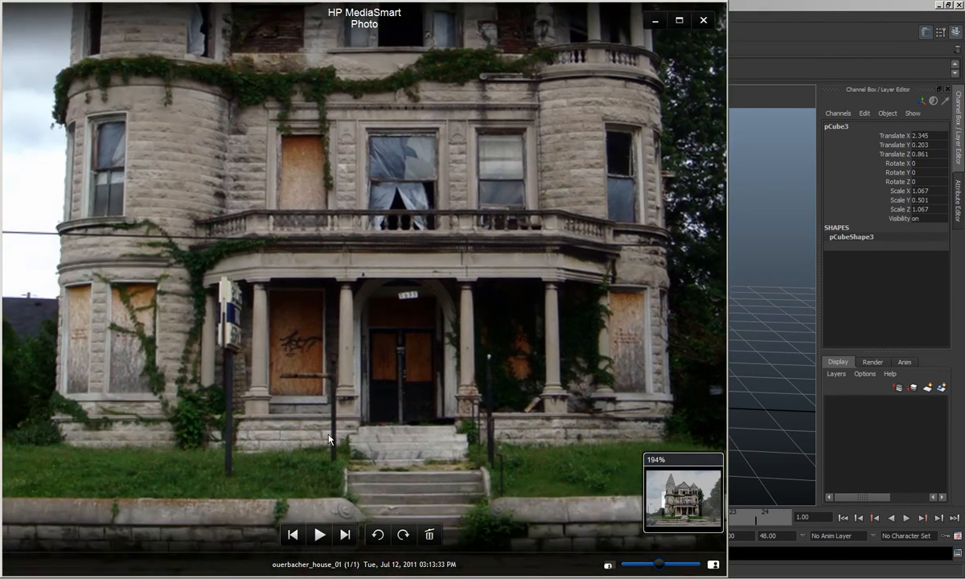
pyautogui.moveTo(510, 287); pyautogui.dragTo(547, 335)
pyautogui.moveTo(372, 392)
pyautogui.mouseDown()
pyautogui.moveTo(387, 333)
pyautogui.moveTo(373, 377)
pyautogui.mouseUp()
pyautogui.moveTo(373, 418); pyautogui.dragTo(371, 410)
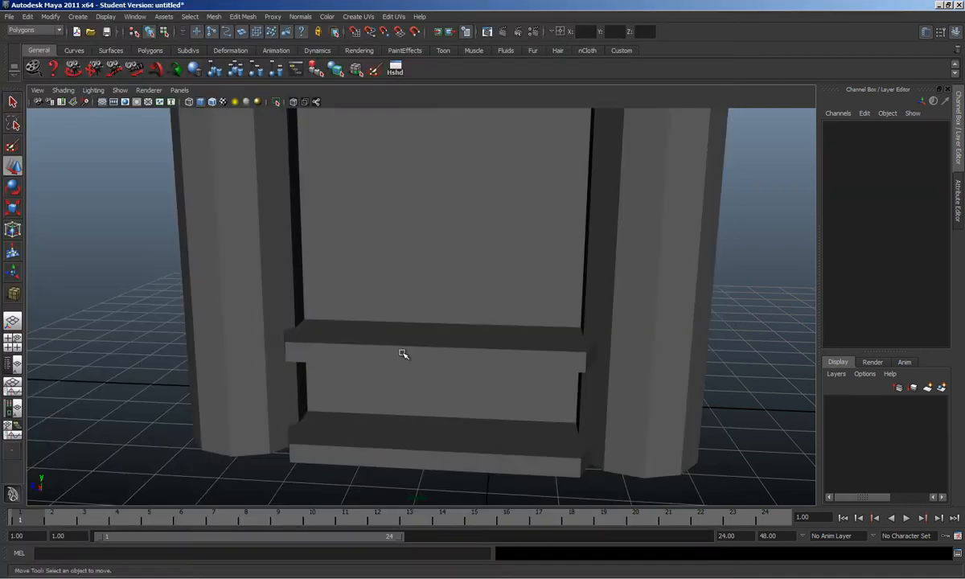
pyautogui.keyDown('alt'); pyautogui.moveTo(400, 351); pyautogui.dragTo(248, 150); pyautogui.keyUp('alt')
# Step: Draw a new polygon cylinder in front of the slabs
pyautogui.click(85, 18)
pyautogui.moveTo(105, 45)
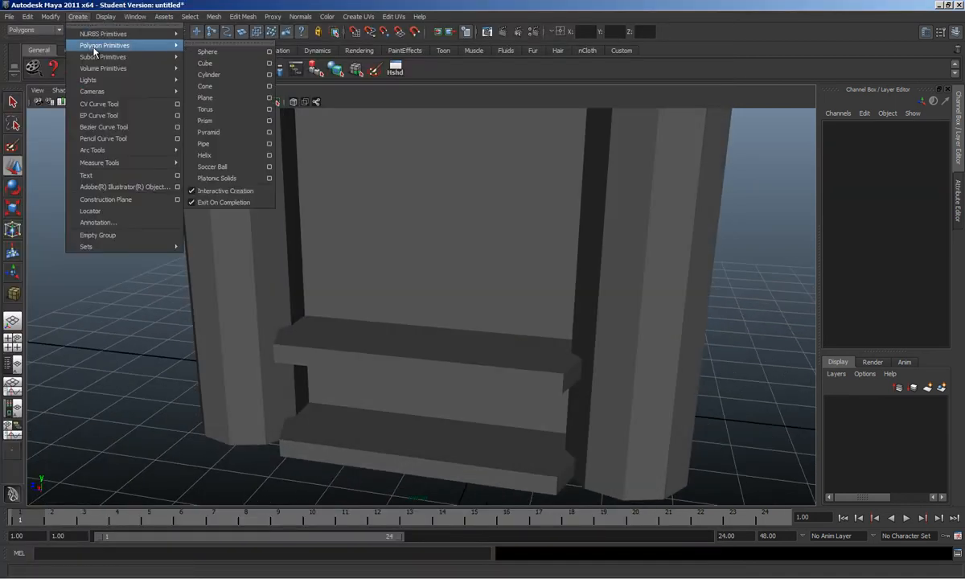
pyautogui.click(197, 81)
pyautogui.keyDown('alt'); pyautogui.moveTo(493, 417); pyautogui.dragTo(491, 371); pyautogui.keyUp('alt')
pyautogui.moveTo(322, 376); pyautogui.dragTo(345, 279)
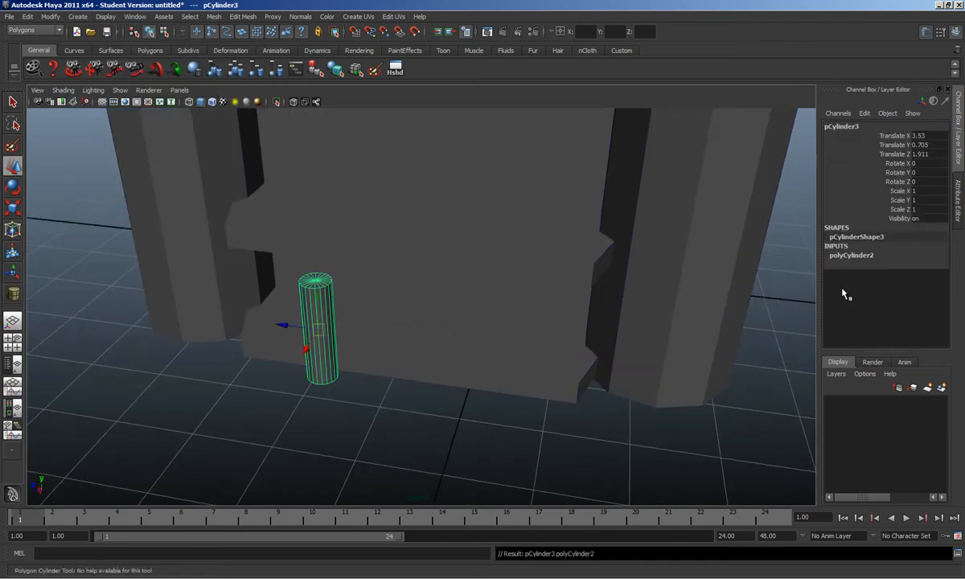
# Step: Set the cylinder's Subdivisions Axis to 8
pyautogui.click(861, 256)
pyautogui.doubleClick(925, 282)
pyautogui.write('8')
pyautogui.press('Return')
# Step: Stand the column on the lower slab and scale it to 0.716, 1.013, 0.716
pyautogui.keyDown('alt'); pyautogui.moveTo(289, 329); pyautogui.dragTo(410, 422); pyautogui.keyUp('alt')
pyautogui.moveTo(501, 397); pyautogui.dragTo(478, 387)
pyautogui.moveTo(454, 347); pyautogui.dragTo(419, 388)
pyautogui.press('r')
pyautogui.moveTo(362, 349); pyautogui.dragTo(354, 342)
pyautogui.moveTo(364, 303)
pyautogui.mouseDown()
pyautogui.moveTo(356, 268)
pyautogui.moveTo(355, 297)
pyautogui.moveTo(366, 300)
pyautogui.moveTo(357, 316)
pyautogui.mouseUp()
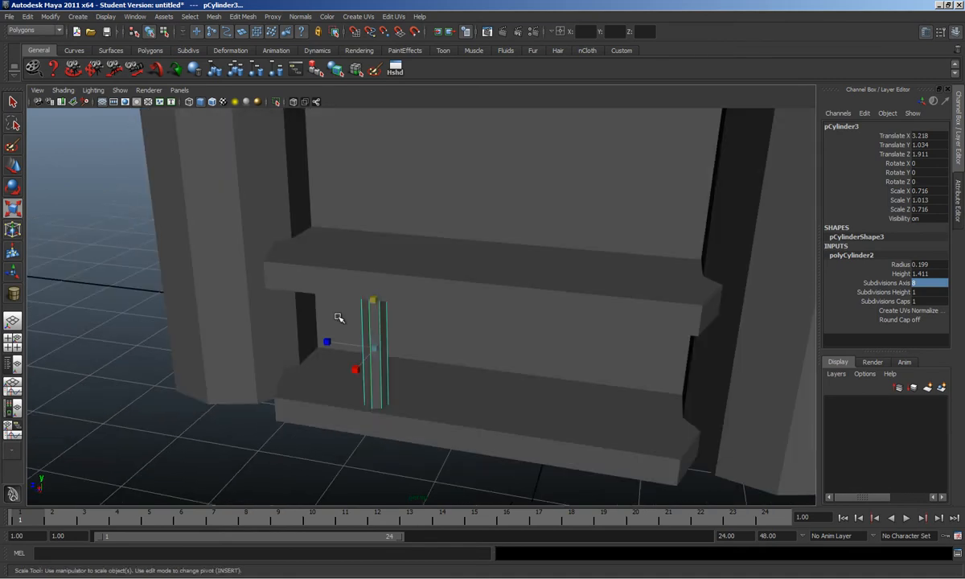
pyautogui.click(78, 16)
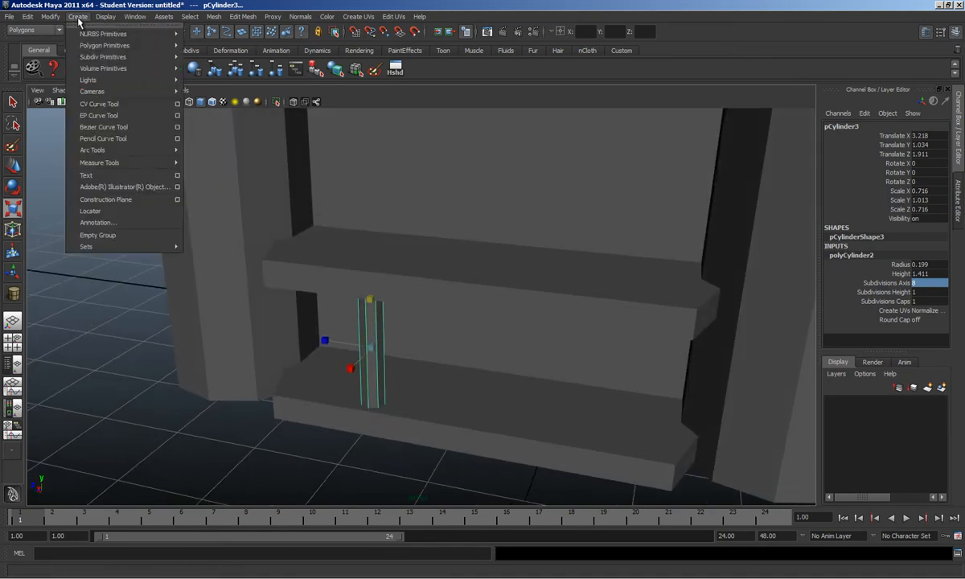
# Step: Create a small polygon cube and position it under the column
pyautogui.moveTo(129, 45)
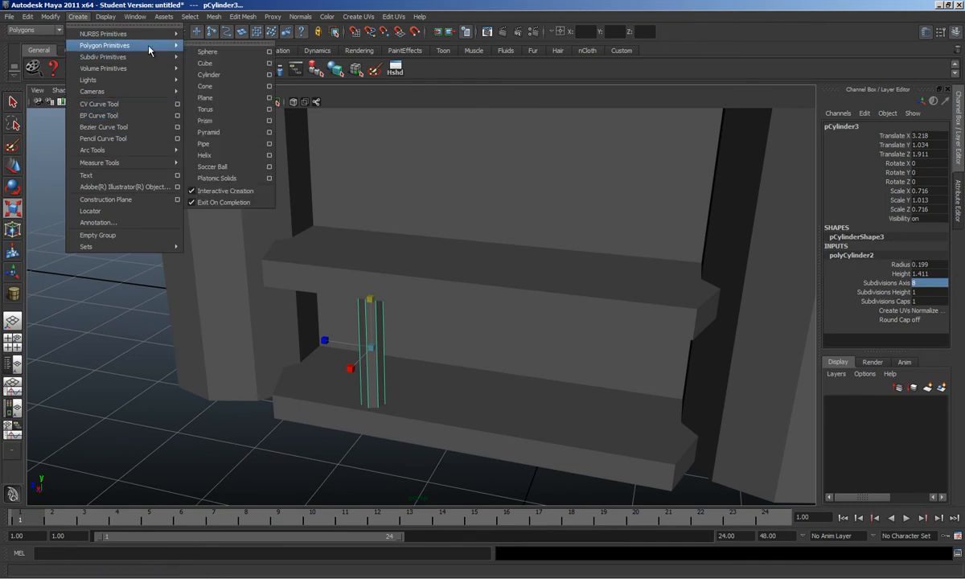
pyautogui.click(235, 66)
pyautogui.keyDown('alt'); pyautogui.moveTo(319, 388); pyautogui.dragTo(373, 342); pyautogui.keyUp('alt')
pyautogui.press('w')
pyautogui.moveTo(359, 387); pyautogui.dragTo(449, 345)
pyautogui.moveTo(381, 331); pyautogui.dragTo(396, 332)
pyautogui.keyDown('alt'); pyautogui.moveTo(396, 332); pyautogui.dragTo(503, 350); pyautogui.keyUp('alt')
pyautogui.moveTo(576, 354); pyautogui.dragTo(553, 346)
# Step: Lower the box to sit beneath the column and select its top vertices
pyautogui.press('r')
pyautogui.press('w')
pyautogui.moveTo(524, 301); pyautogui.dragTo(524, 308)
pyautogui.keyDown('alt'); pyautogui.moveTo(470, 300); pyautogui.dragTo(446, 299); pyautogui.keyUp('alt')
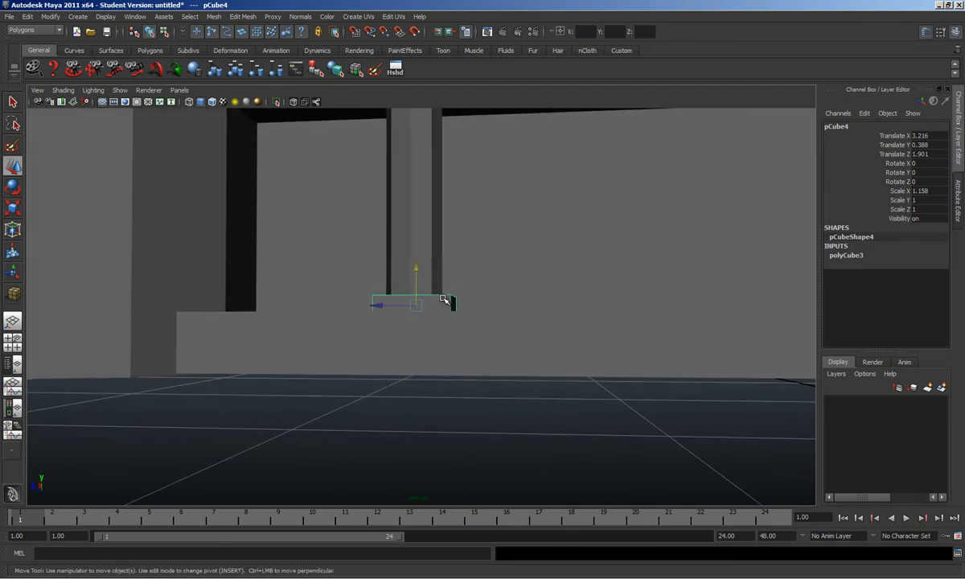
pyautogui.moveTo(443, 299); pyautogui.dragTo(383, 283, button='right')
pyautogui.moveTo(202, 247); pyautogui.dragTo(527, 300)
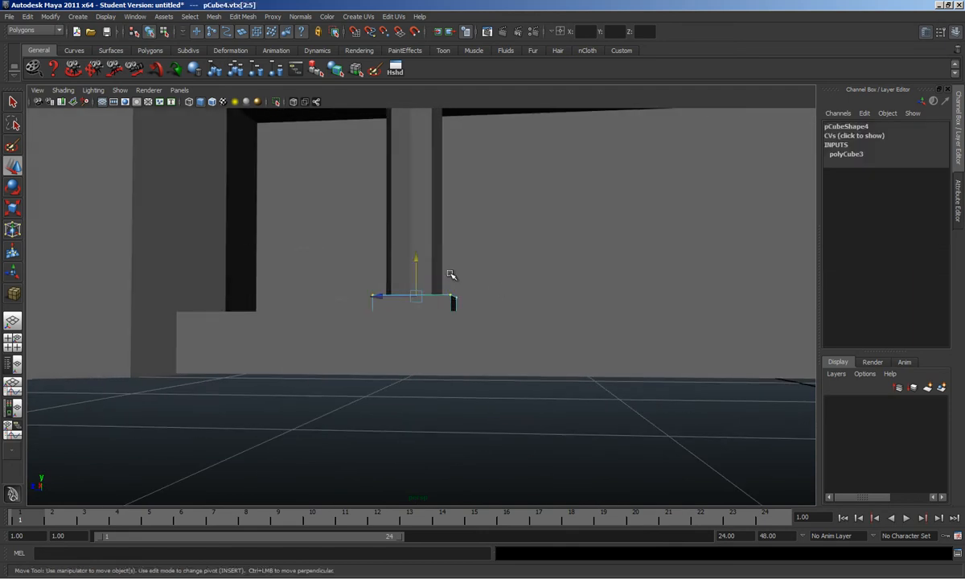
pyautogui.keyDown('alt'); pyautogui.moveTo(420, 258); pyautogui.dragTo(420, 264); pyautogui.keyUp('alt')
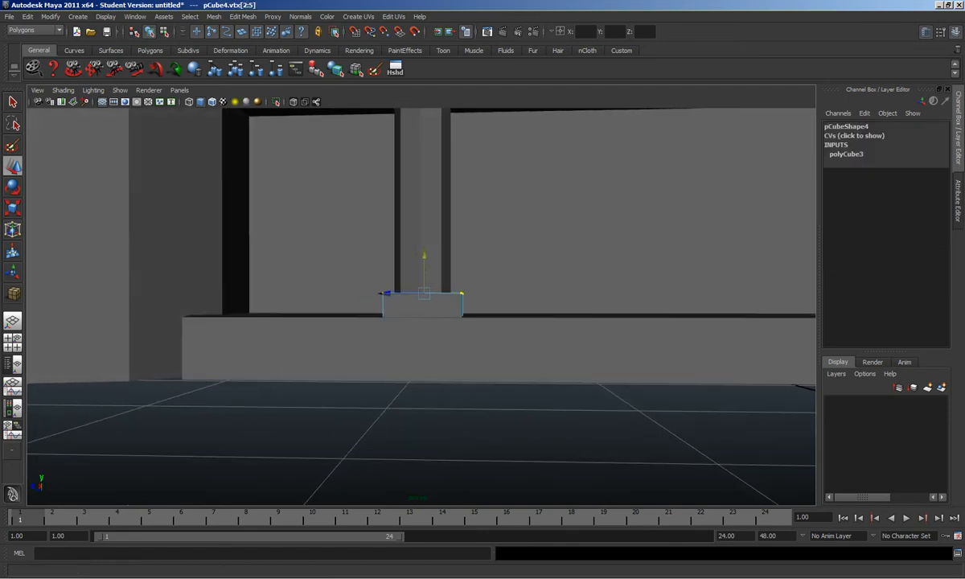
# Step: After checking the reference photo, duplicate the base block and raise the copy to cap the column
pyautogui.hotkey('alt', 'Tab')
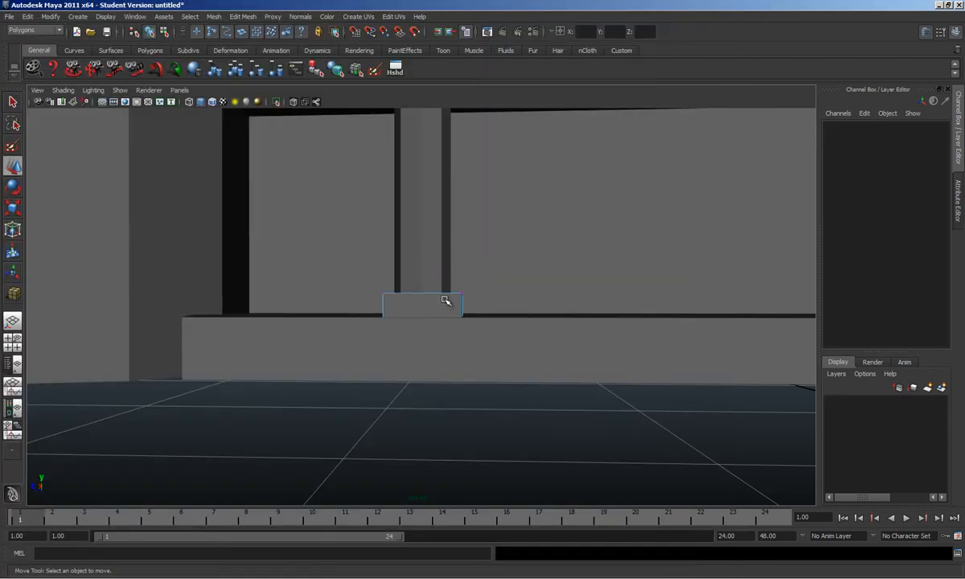
pyautogui.click(445, 299)
pyautogui.click(457, 309)
pyautogui.keyDown('alt'); pyautogui.moveTo(497, 277); pyautogui.dragTo(527, 380, button='middle'); pyautogui.keyUp('alt')
pyautogui.hotkey('ctrl', 'd')
pyautogui.moveTo(459, 398); pyautogui.dragTo(519, 149)
# Step: Select the column, cap and base together and move them forward on the slab to Z 1.441
pyautogui.keyDown('alt'); pyautogui.moveTo(481, 237); pyautogui.dragTo(420, 333); pyautogui.keyUp('alt')
pyautogui.keyDown('shift'); pyautogui.click(420, 334); pyautogui.keyUp('shift')
pyautogui.keyDown('shift'); pyautogui.click(424, 369); pyautogui.keyUp('shift')
pyautogui.moveTo(392, 369); pyautogui.dragTo(452, 379)
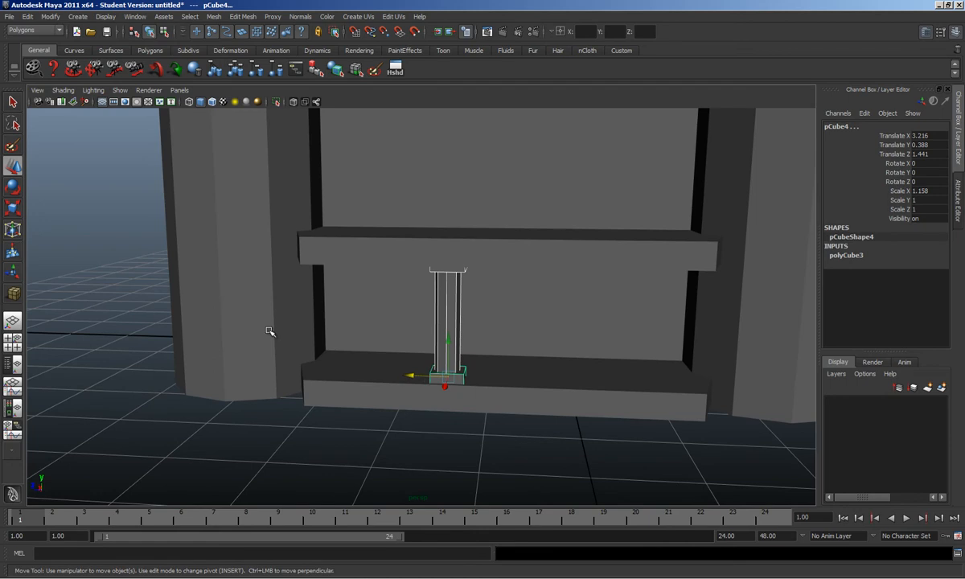
pyautogui.click(27, 16)
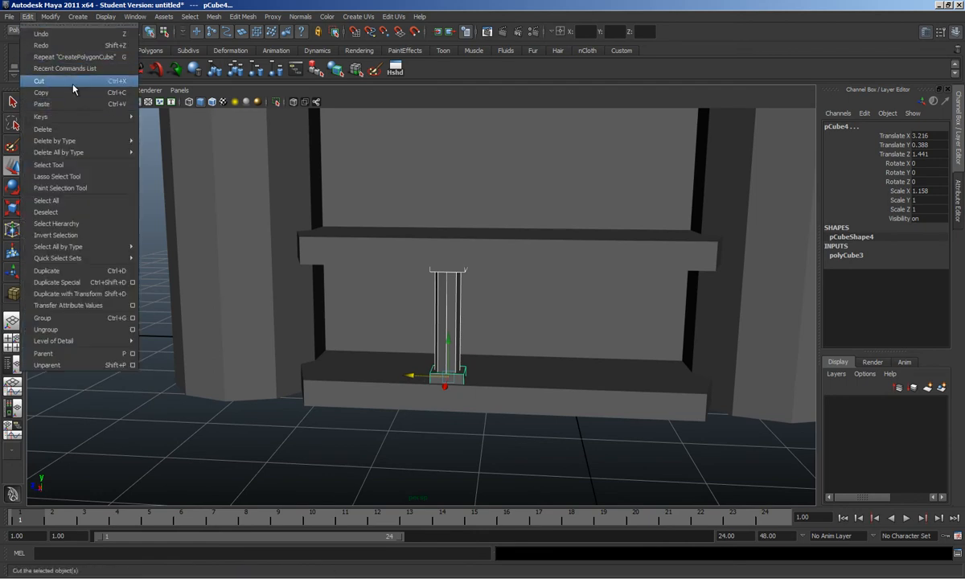
# Step: Make an instanced duplicate of the column with Duplicate Special and slide it right
pyautogui.click(132, 282)
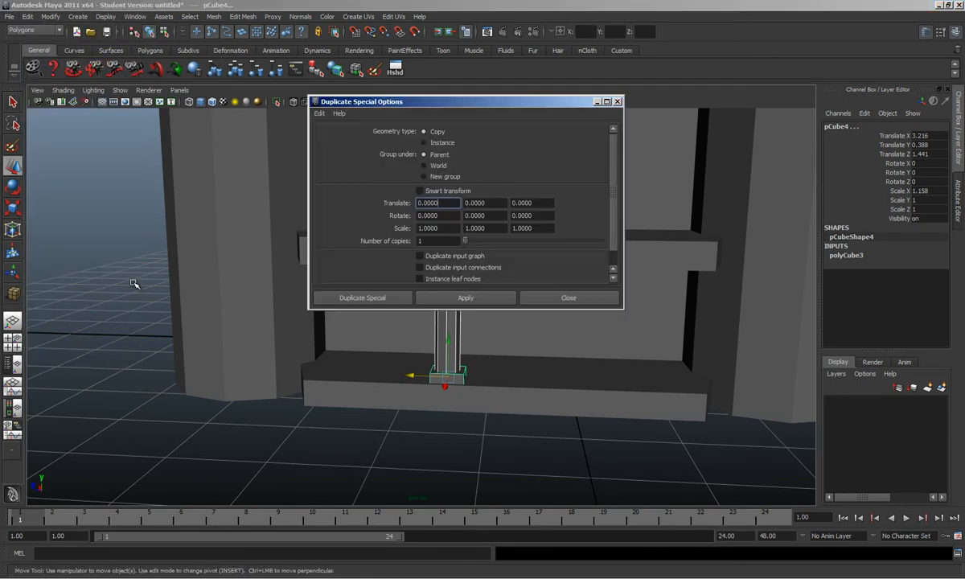
pyautogui.click(424, 142)
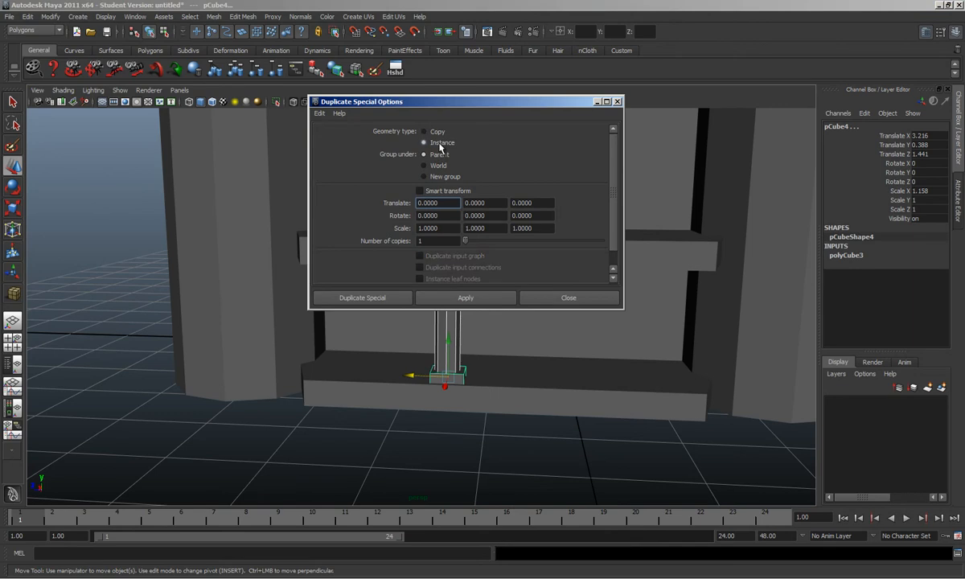
pyautogui.click(466, 297)
pyautogui.click(578, 300)
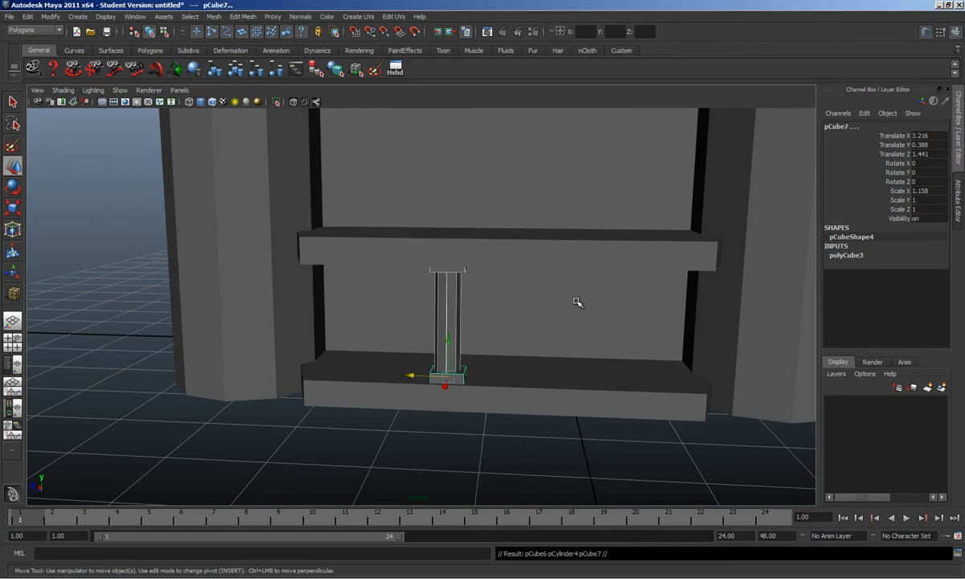
pyautogui.moveTo(421, 375); pyautogui.dragTo(522, 390)
# Step: Select the left column and then its cap block, orbiting for a closer view
pyautogui.click(488, 428)
pyautogui.click(441, 334)
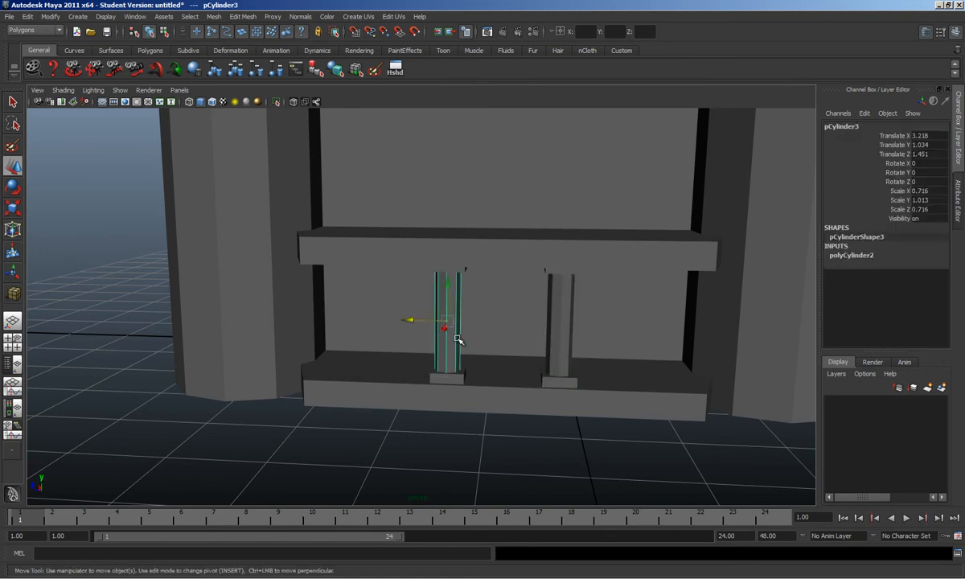
pyautogui.scroll(1, 455, 338)
pyautogui.moveTo(452, 383)
pyautogui.keyDown('alt'); pyautogui.mouseDown()
pyautogui.moveTo(439, 362)
pyautogui.moveTo(458, 259)
pyautogui.moveTo(439, 368)
pyautogui.mouseUp(); pyautogui.keyUp('alt')
pyautogui.scroll(1, 460, 256)
pyautogui.click(458, 248)
pyautogui.scroll(3, 451, 256)
pyautogui.moveTo(407, 365); pyautogui.dragTo(376, 363, button='right')
pyautogui.keyDown('alt'); pyautogui.moveTo(412, 364); pyautogui.dragTo(386, 374); pyautogui.keyUp('alt')
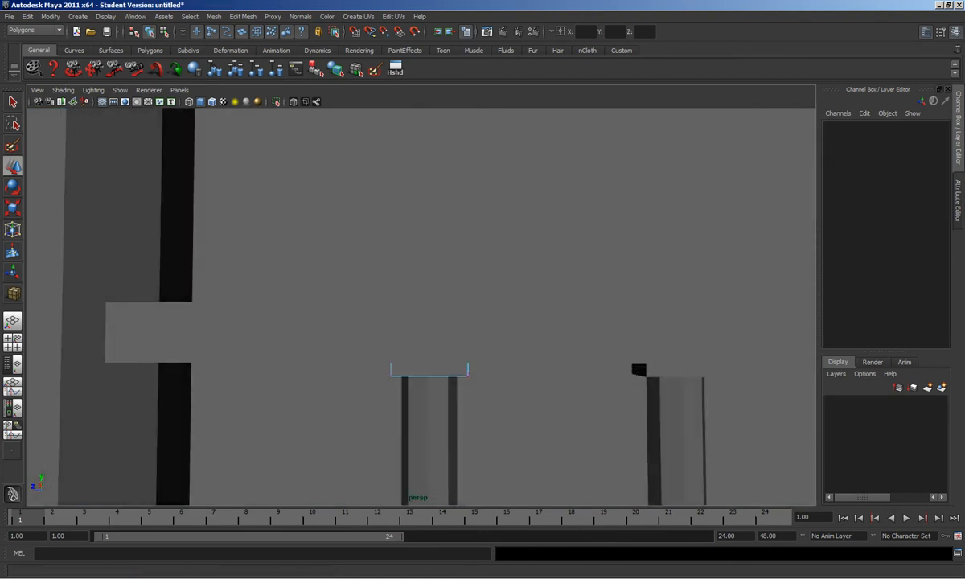
# Step: After checking the reference photo, scale the front cap block's bottom vertices inward
pyautogui.hotkey('alt', 'Tab')
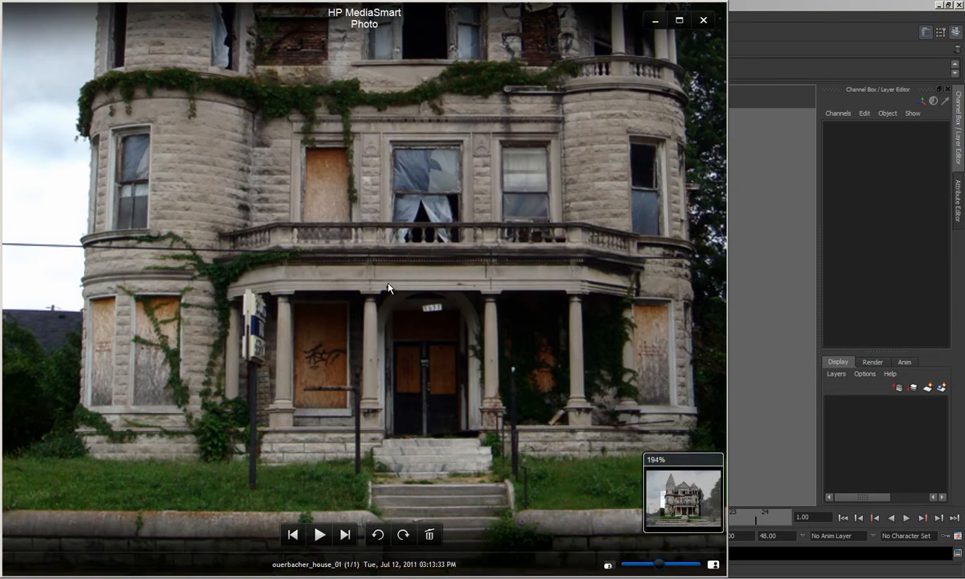
pyautogui.click(799, 263)
pyautogui.click(422, 372)
pyautogui.keyDown('alt'); pyautogui.moveTo(439, 366); pyautogui.dragTo(451, 343, button='middle'); pyautogui.keyUp('alt')
pyautogui.moveTo(447, 344); pyautogui.dragTo(405, 341, button='right')
pyautogui.moveTo(332, 341); pyautogui.dragTo(532, 380)
pyautogui.press('r')
pyautogui.moveTo(390, 345); pyautogui.dragTo(437, 354)
# Step: Undo the oversized cap scale and accidental move, returning to the bottom-vertex selection
pyautogui.click(489, 351)
pyautogui.hotkey('ctrl', 'z')
pyautogui.press('w')
pyautogui.moveTo(394, 330); pyautogui.dragTo(425, 347)
pyautogui.hotkey('ctrl', 'z')
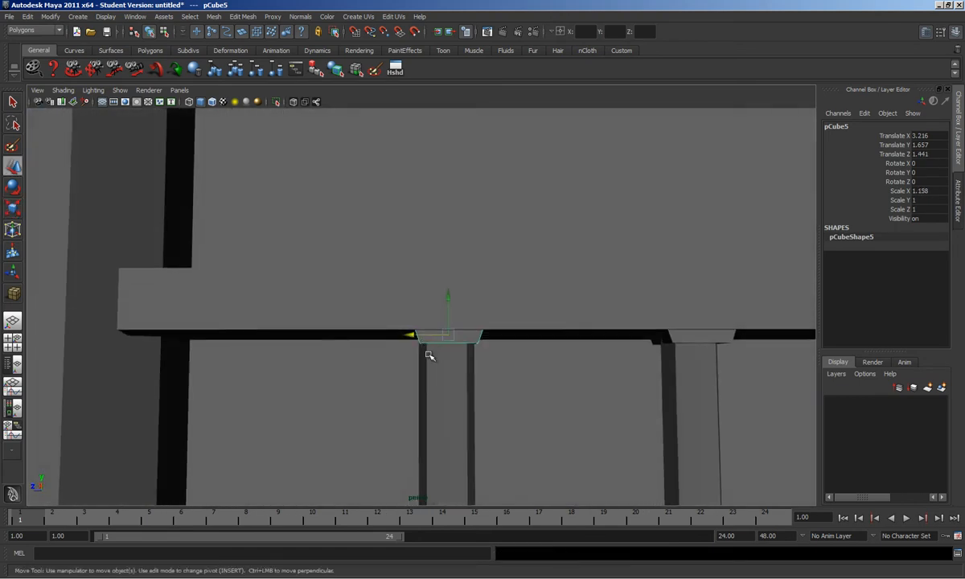
pyautogui.hotkey('ctrl', 'z')
# Step: Scale all of the cap block's faces along X, then bring up the reference photo
pyautogui.click(472, 342)
pyautogui.moveTo(472, 357); pyautogui.dragTo(471, 361, button='right')
pyautogui.doubleClick(472, 344)
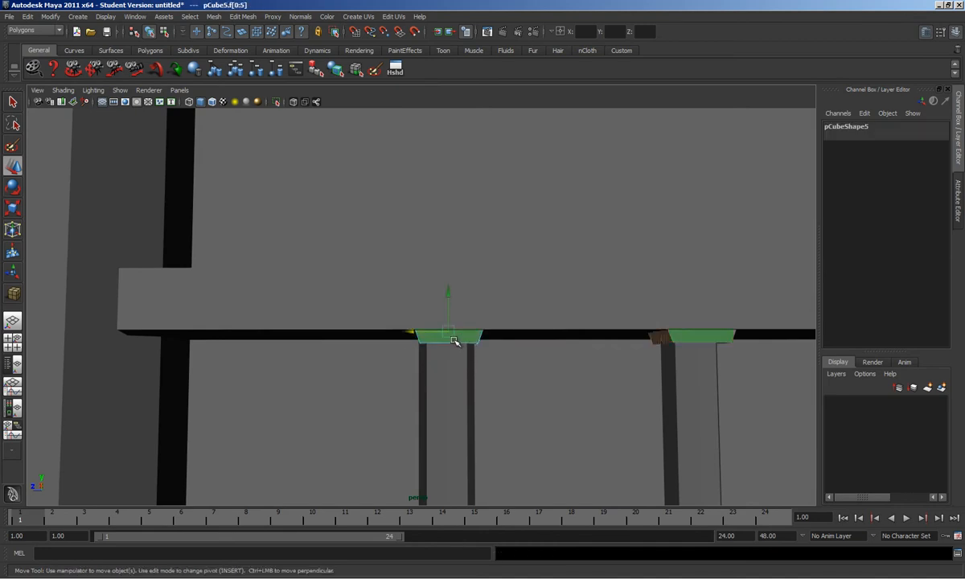
pyautogui.press('r')
pyautogui.moveTo(393, 329); pyautogui.dragTo(386, 331)
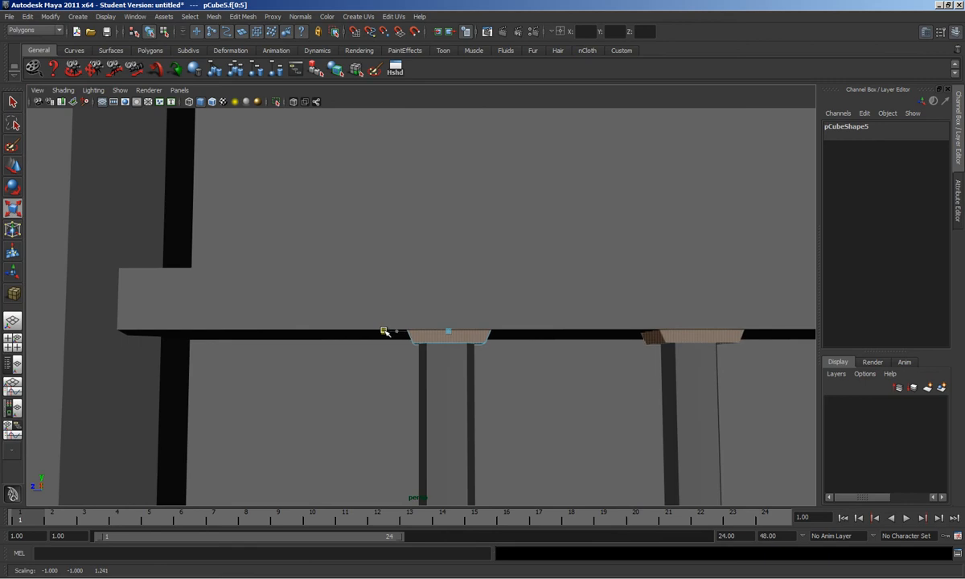
pyautogui.scroll(-4, 535, 354)
pyautogui.keyDown('alt'); pyautogui.moveTo(530, 353); pyautogui.dragTo(481, 356); pyautogui.keyUp('alt')
pyautogui.keyDown('alt'); pyautogui.moveTo(383, 358); pyautogui.dragTo(510, 321); pyautogui.keyUp('alt')
pyautogui.click(427, 499)
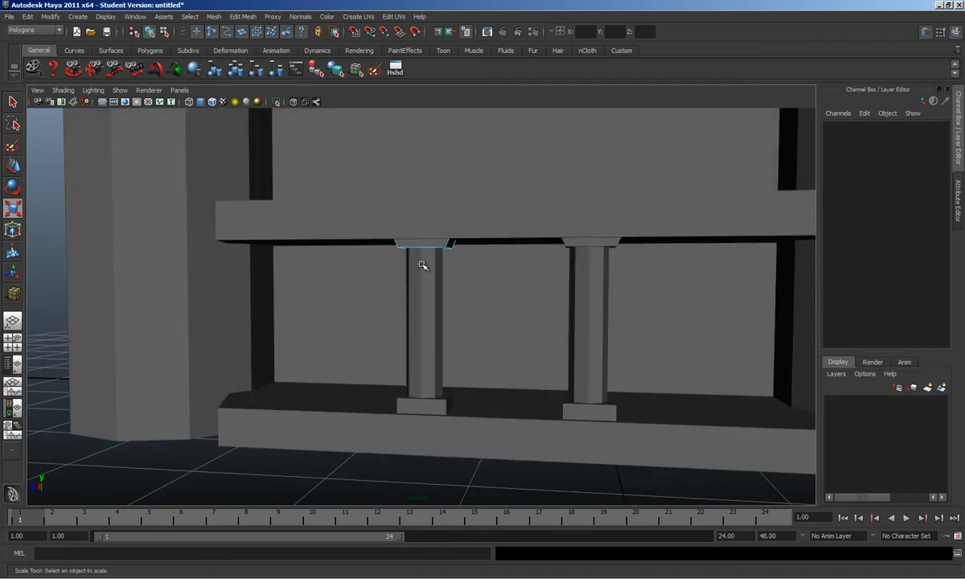
pyautogui.hotkey('alt', 'Tab')
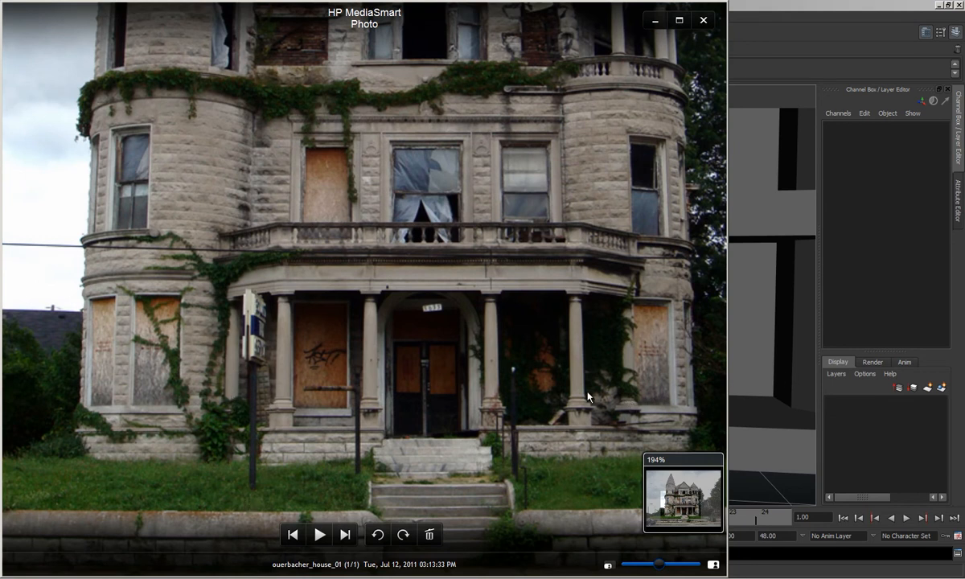
# Step: Select the column's plinth, shaft and cap and set Duplicate Special to Instance
pyautogui.click(778, 484)
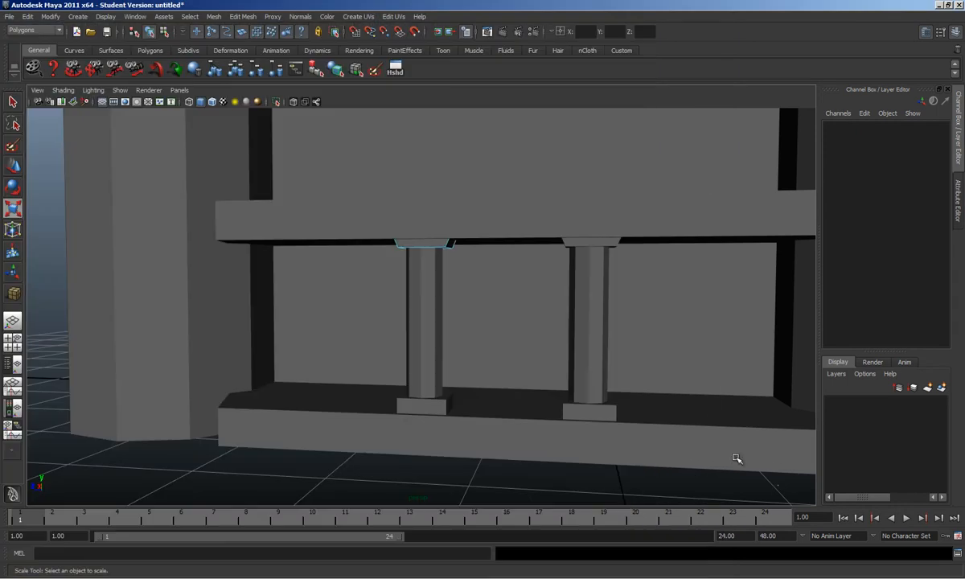
pyautogui.click(419, 418)
pyautogui.click(422, 402)
pyautogui.keyDown('shift'); pyautogui.click(422, 290); pyautogui.keyUp('shift')
pyautogui.keyDown('shift'); pyautogui.click(420, 243); pyautogui.keyUp('shift')
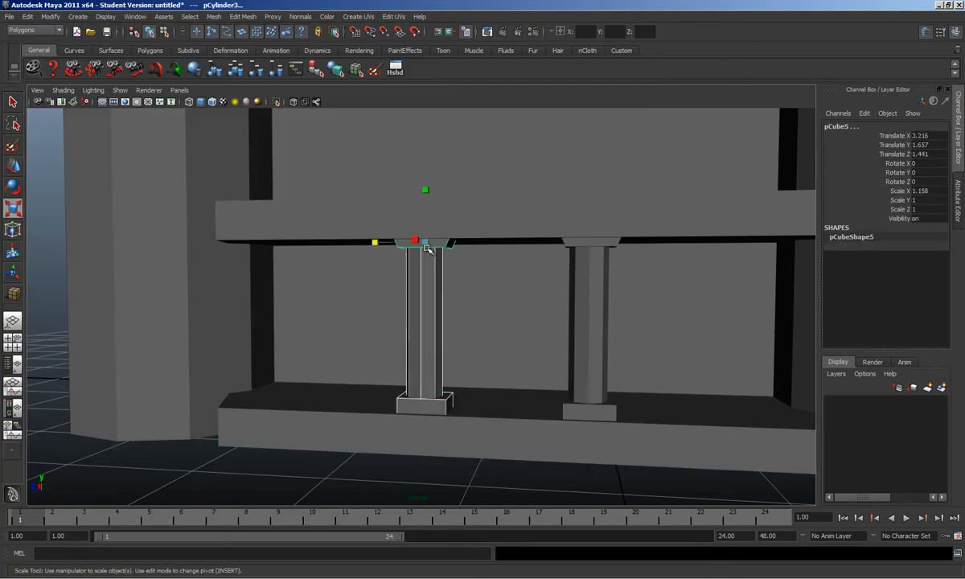
pyautogui.click(30, 16)
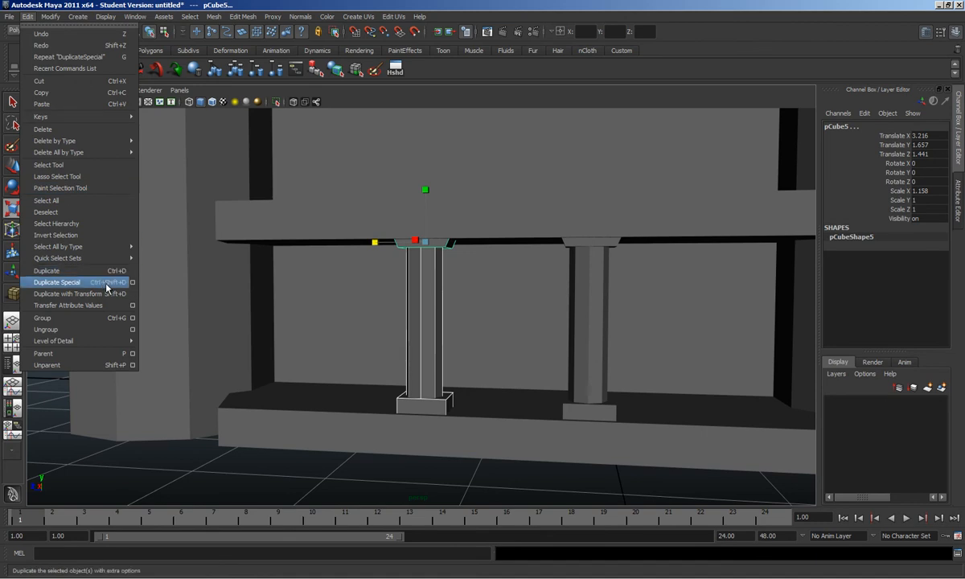
pyautogui.click(133, 283)
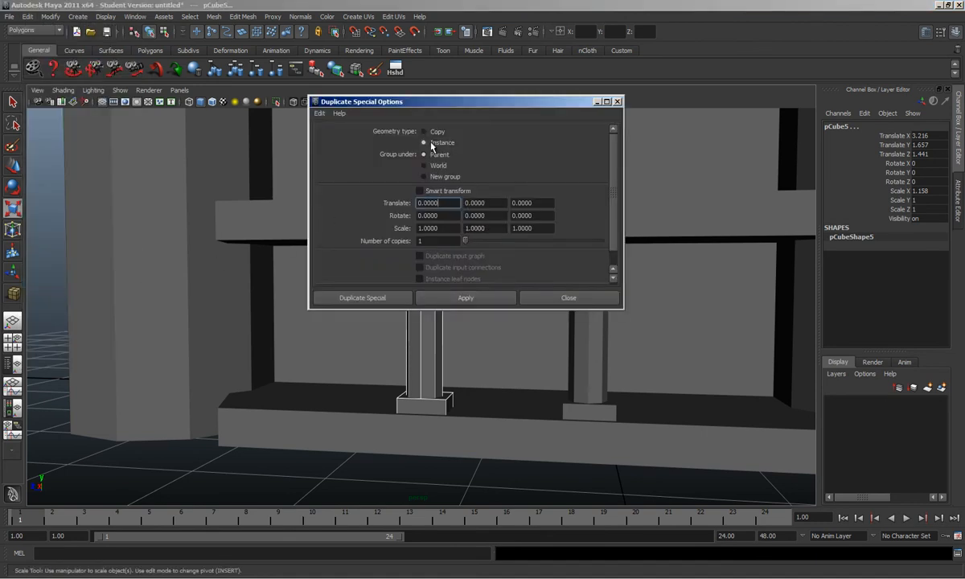
pyautogui.click(555, 296)
# Step: Run Duplicate Special to create a third column
pyautogui.keyDown('alt'); pyautogui.moveTo(433, 306); pyautogui.dragTo(377, 316); pyautogui.keyUp('alt')
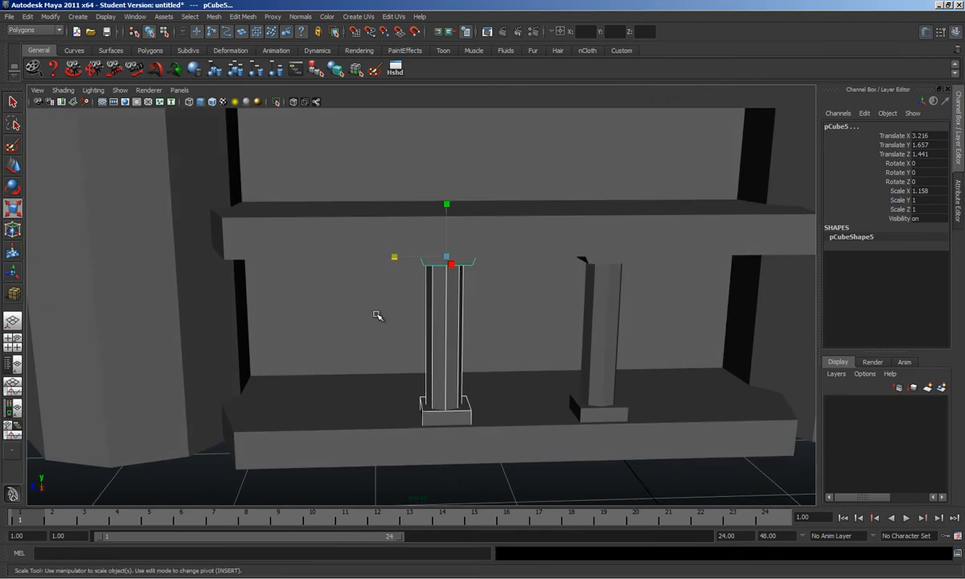
pyautogui.press('w')
pyautogui.click(29, 17)
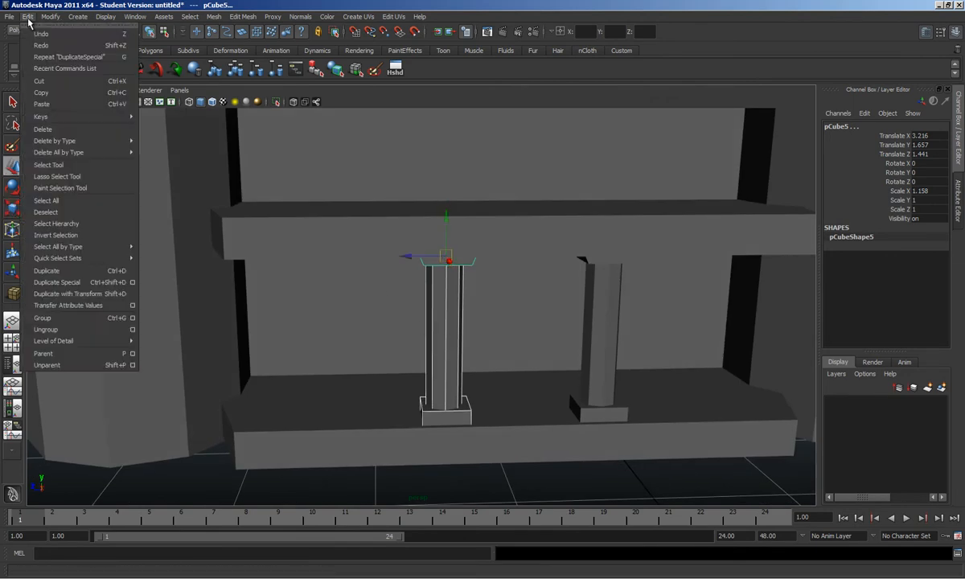
pyautogui.click(116, 278)
pyautogui.keyDown('alt'); pyautogui.moveTo(371, 274); pyautogui.dragTo(528, 324); pyautogui.keyUp('alt')
# Step: Select all three columns' bases, shafts and caps and scale them down slightly to fit
pyautogui.keyDown('shift'); pyautogui.click(525, 354); pyautogui.keyUp('shift')
pyautogui.keyDown('shift'); pyautogui.click(527, 296); pyautogui.keyUp('shift')
pyautogui.keyDown('shift'); pyautogui.click(525, 235); pyautogui.keyUp('shift')
pyautogui.keyDown('alt'); pyautogui.moveTo(563, 259); pyautogui.dragTo(541, 248); pyautogui.keyUp('alt')
pyautogui.keyDown('shift'); pyautogui.click(628, 330); pyautogui.keyUp('shift')
pyautogui.keyDown('shift'); pyautogui.click(636, 265); pyautogui.keyUp('shift')
pyautogui.keyDown('shift'); pyautogui.click(635, 191); pyautogui.keyUp('shift')
pyautogui.press('r')
pyautogui.moveTo(647, 241)
pyautogui.keyDown('alt'); pyautogui.mouseDown()
pyautogui.moveTo(648, 268)
pyautogui.moveTo(643, 242)
pyautogui.moveTo(646, 252)
pyautogui.mouseUp(); pyautogui.keyUp('alt')
pyautogui.keyDown('alt'); pyautogui.moveTo(563, 233); pyautogui.dragTo(458, 376); pyautogui.keyUp('alt')
# Step: Select the base slab and then the top beam while orbiting to a frontal view
pyautogui.click(537, 383)
pyautogui.keyDown('alt'); pyautogui.moveTo(536, 382); pyautogui.dragTo(465, 172); pyautogui.keyUp('alt')
pyautogui.click(534, 178)
pyautogui.keyDown('alt'); pyautogui.moveTo(534, 179); pyautogui.dragTo(503, 266); pyautogui.keyUp('alt')
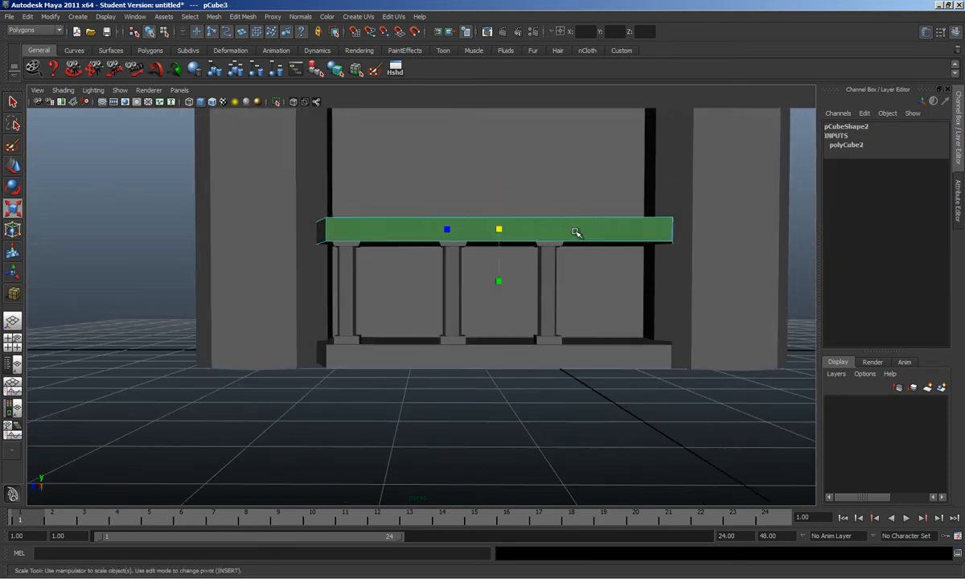
# Step: Narrow the top beam's front face to taper its ends
pyautogui.click(534, 356)
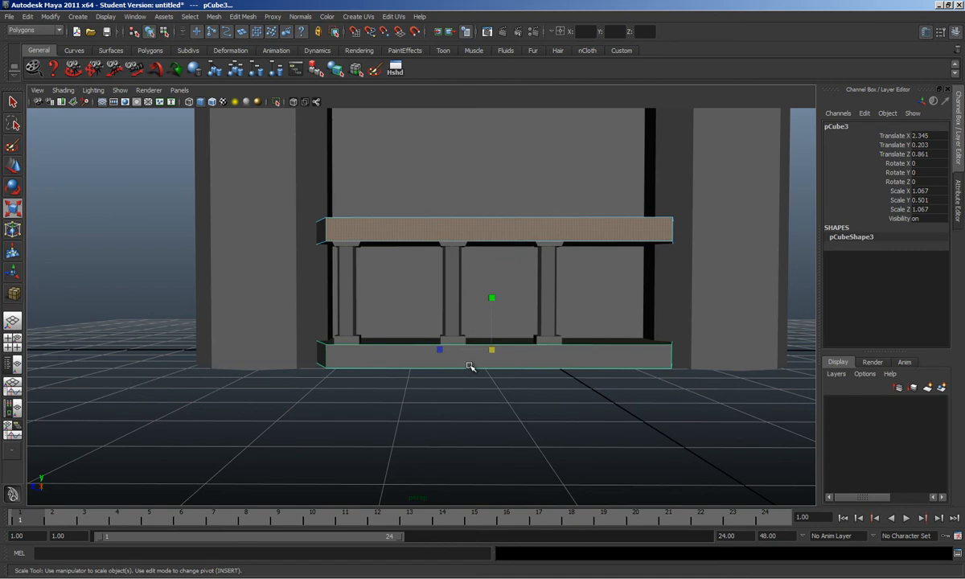
pyautogui.hotkey('ctrl', 'z')
pyautogui.moveTo(449, 230); pyautogui.dragTo(446, 280)
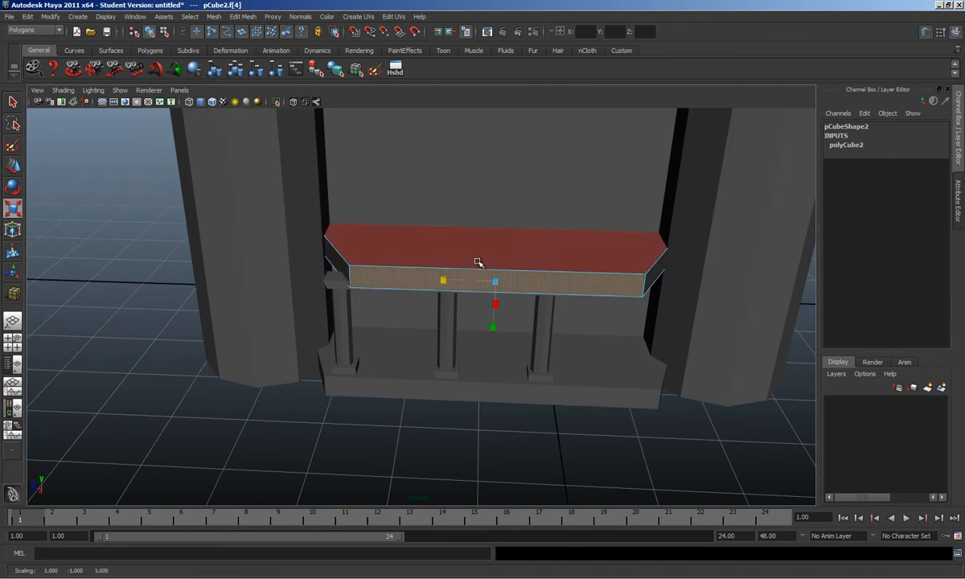
pyautogui.press('F8')
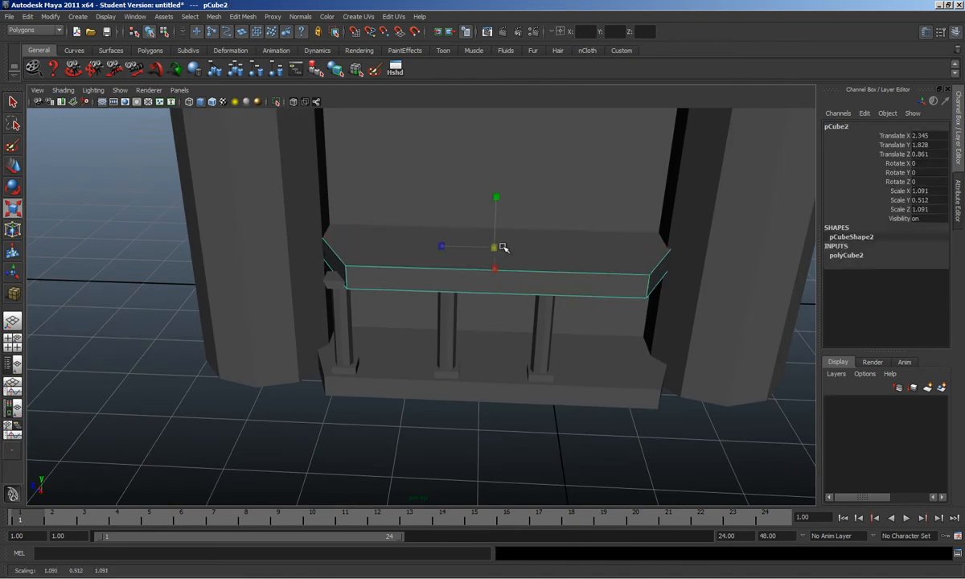
# Step: Delete the bottom slab and replace it with a copy of the upper ledge lowered to Y 0.17
pyautogui.click(489, 388)
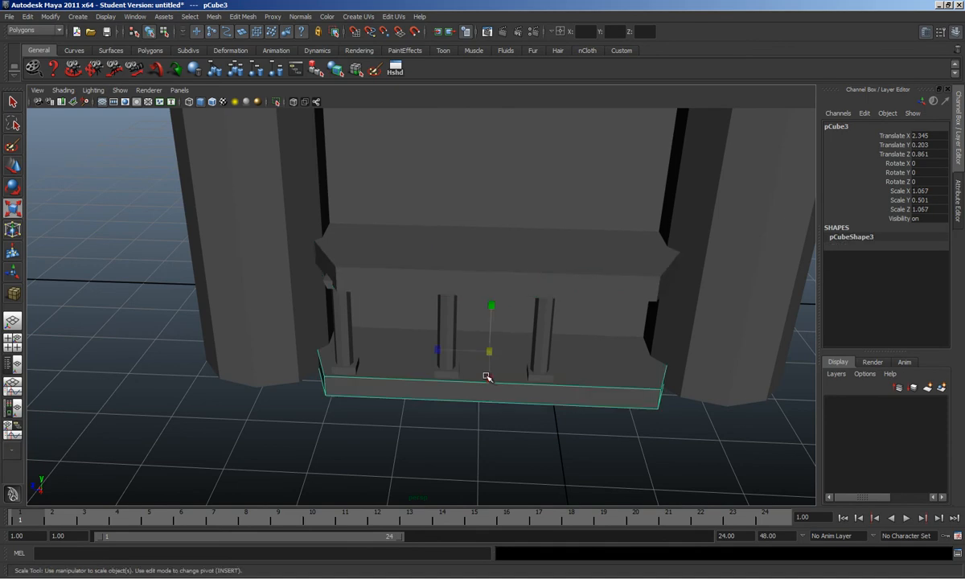
pyautogui.press('Delete')
pyautogui.click(547, 279)
pyautogui.hotkey('ctrl', 'd')
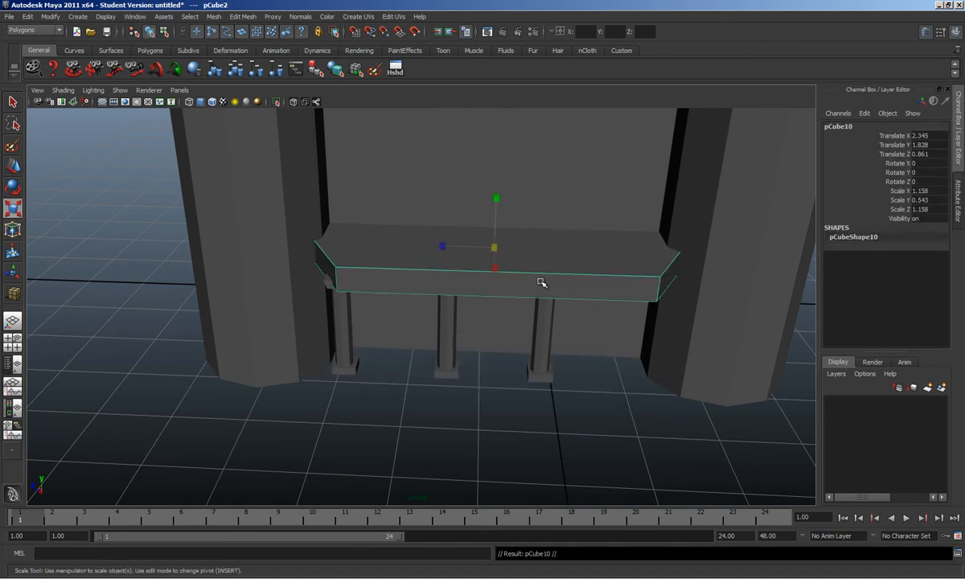
pyautogui.press('w')
pyautogui.moveTo(482, 216); pyautogui.dragTo(459, 323)
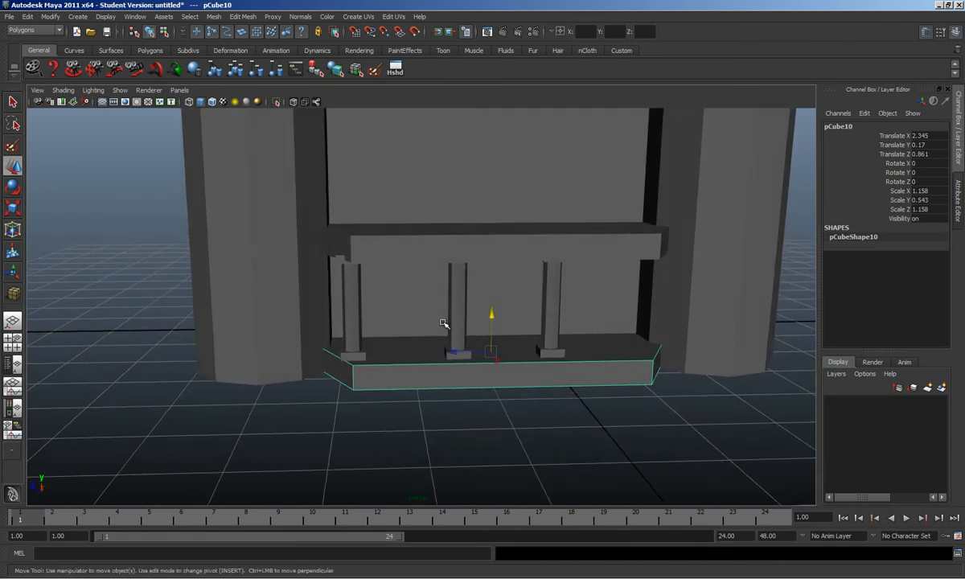
pyautogui.click(674, 577)
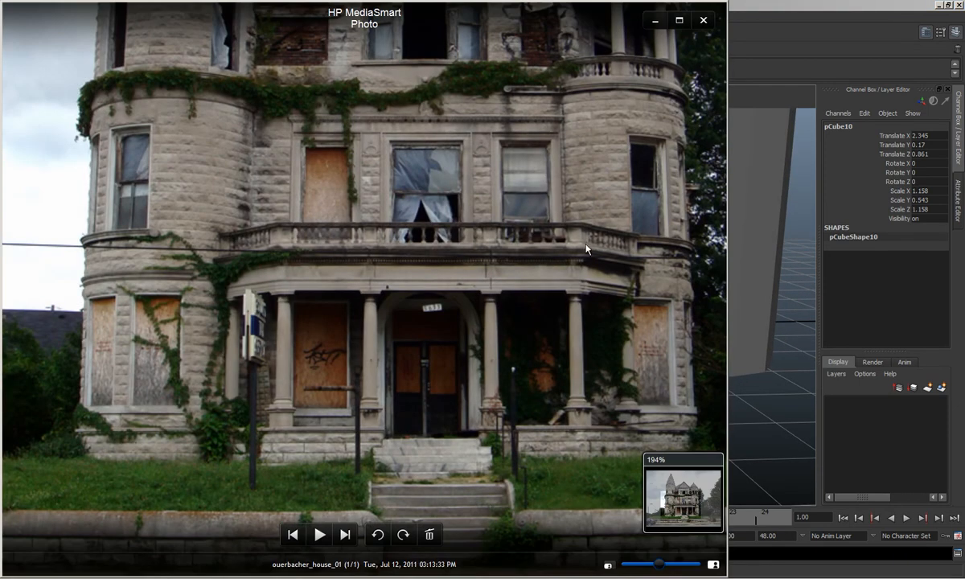
# Step: Narrow the upper slab's front face (pCube2.f[4]) horizontally to re-taper the beam's end
pyautogui.click(779, 366)
pyautogui.keyDown('alt'); pyautogui.moveTo(654, 344); pyautogui.dragTo(651, 328); pyautogui.keyUp('alt')
pyautogui.click(570, 360)
pyautogui.click(518, 234)
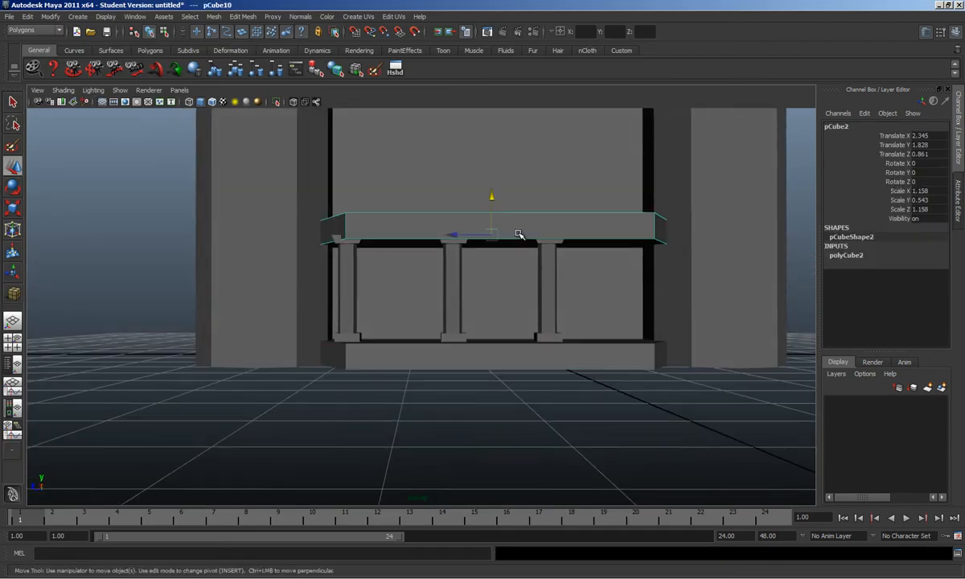
pyautogui.press('F11')
pyautogui.click(519, 228)
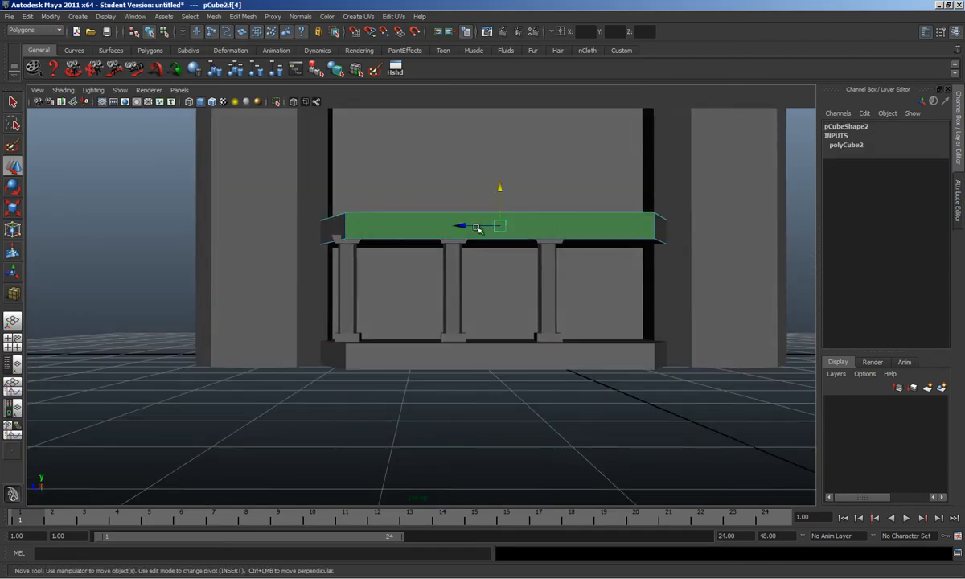
pyautogui.press('r')
pyautogui.moveTo(461, 228); pyautogui.dragTo(458, 225)
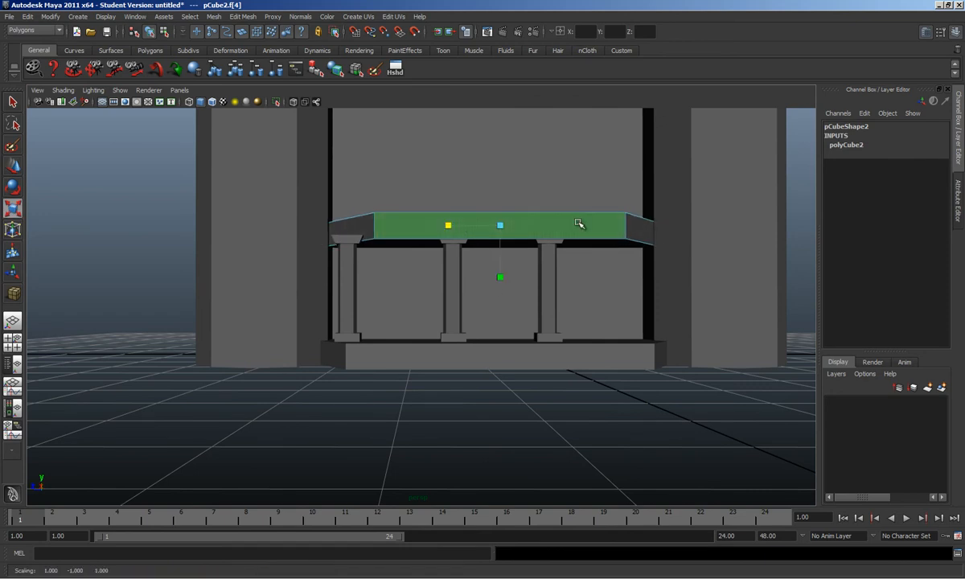
# Step: Delete the base block and lower a Ctrl+D copy of the upper slab to form the new base
pyautogui.press('F8')
pyautogui.click(585, 363)
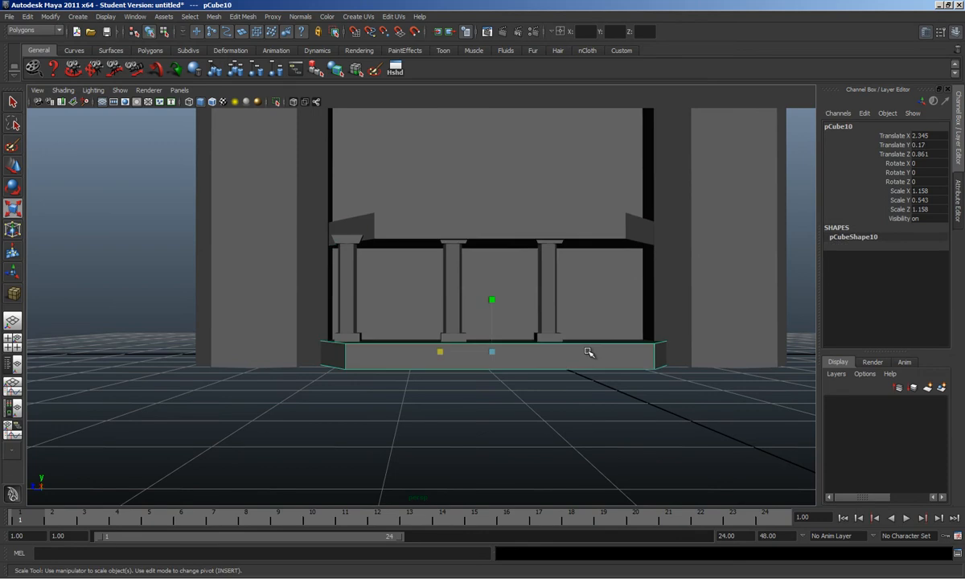
pyautogui.press('Delete')
pyautogui.click(601, 231)
pyautogui.hotkey('ctrl', 'd')
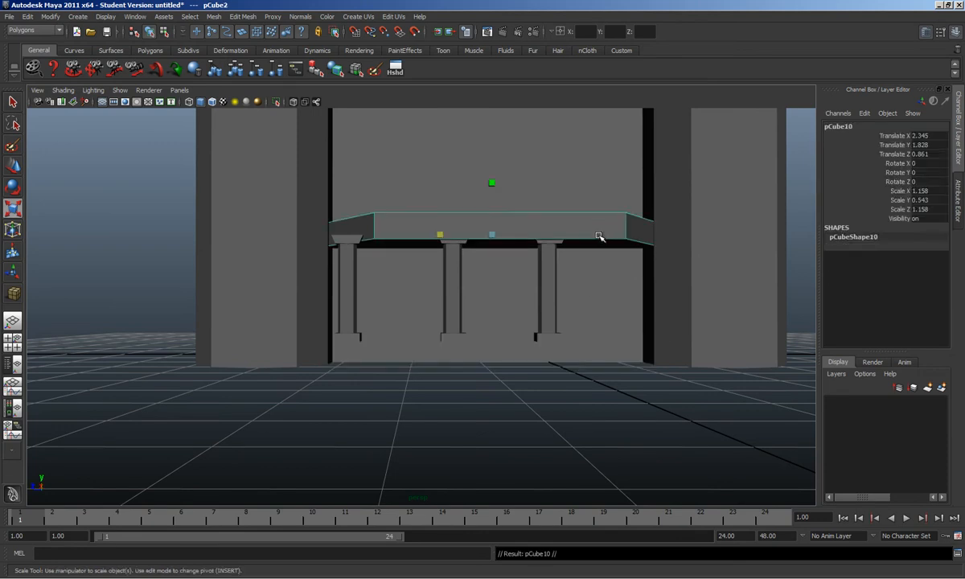
pyautogui.press('w')
pyautogui.moveTo(491, 194); pyautogui.dragTo(491, 318)
# Step: Shift the middle column's cap, shaft and base left along the porch
pyautogui.click(450, 295)
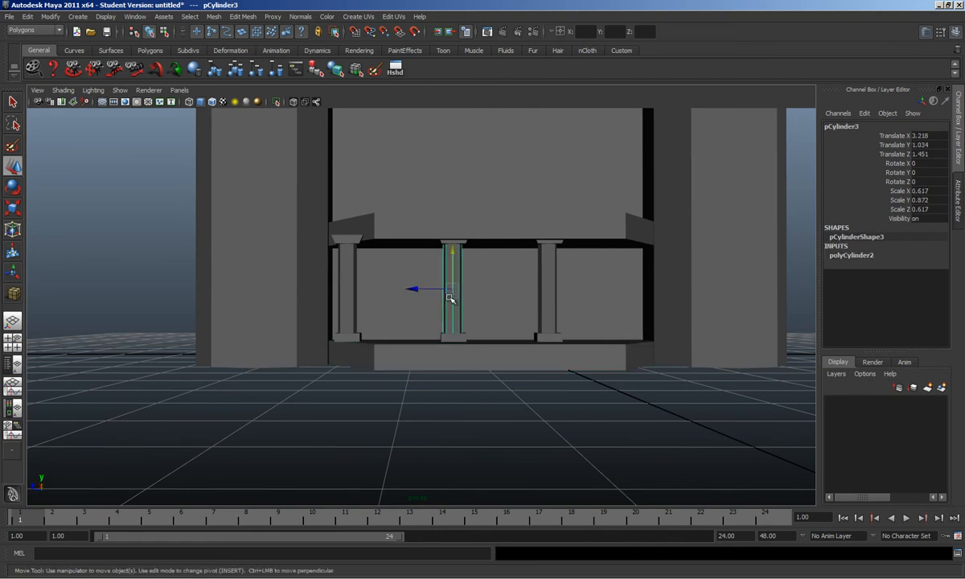
pyautogui.click(462, 240)
pyautogui.click(464, 243)
pyautogui.keyDown('shift'); pyautogui.click(453, 277); pyautogui.keyUp('shift')
pyautogui.keyDown('shift'); pyautogui.click(457, 336); pyautogui.keyUp('shift')
pyautogui.moveTo(418, 337); pyautogui.dragTo(404, 338)
# Step: Shift the right column left and the left column right, lowering the left one slightly
pyautogui.click(548, 241)
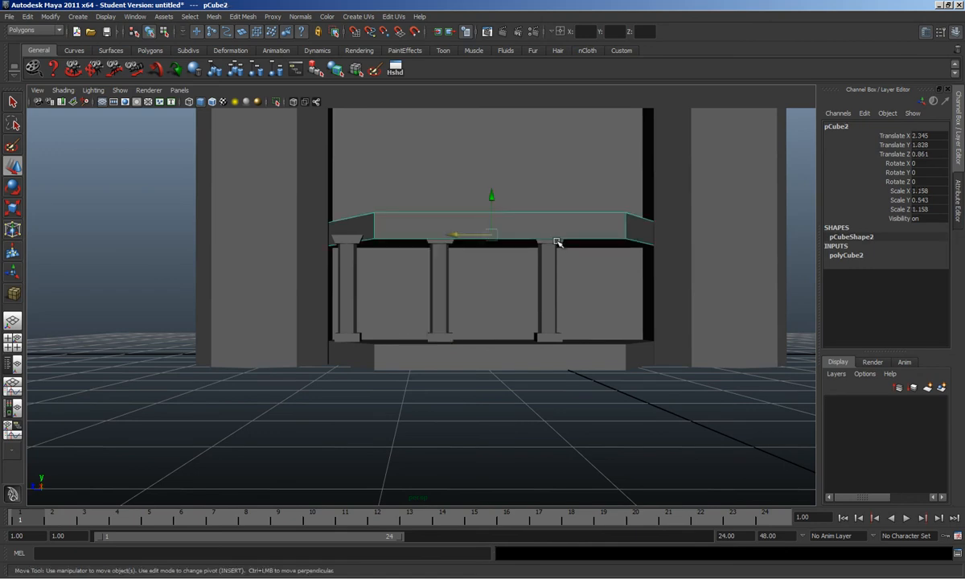
pyautogui.click(554, 243)
pyautogui.keyDown('shift'); pyautogui.click(555, 314); pyautogui.keyUp('shift')
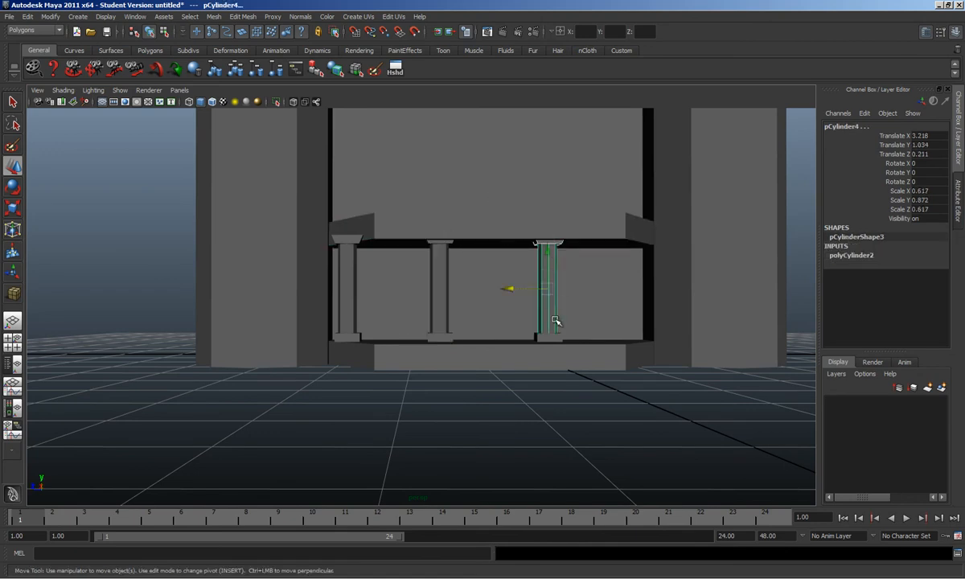
pyautogui.keyDown('shift'); pyautogui.click(549, 336); pyautogui.keyUp('shift')
pyautogui.moveTo(506, 338); pyautogui.dragTo(494, 337)
pyautogui.click(345, 240)
pyautogui.keyDown('shift'); pyautogui.click(346, 278); pyautogui.keyUp('shift')
pyautogui.keyDown('shift'); pyautogui.click(344, 336); pyautogui.keyUp('shift')
pyautogui.moveTo(318, 336); pyautogui.dragTo(360, 341)
pyautogui.moveTo(388, 302); pyautogui.dragTo(388, 307)
# Step: Select the middle and right columns' capitals, shafts and bases and lower the right column slightly
pyautogui.scroll(5, 399, 298)
pyautogui.keyDown('alt'); pyautogui.moveTo(410, 297); pyautogui.dragTo(441, 315); pyautogui.keyUp('alt')
pyautogui.keyDown('alt'); pyautogui.moveTo(480, 213); pyautogui.dragTo(449, 179); pyautogui.keyUp('alt')
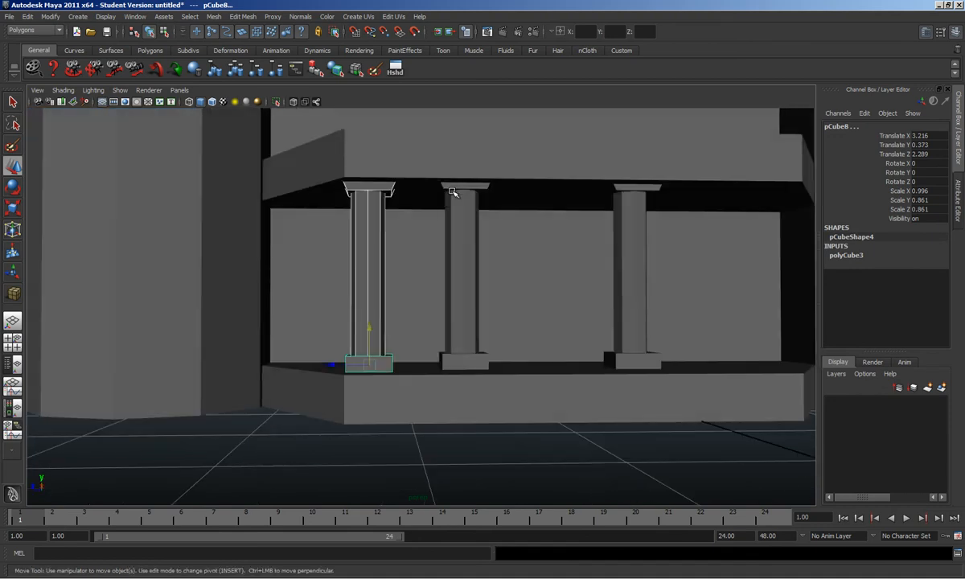
pyautogui.keyDown('shift'); pyautogui.click(452, 188); pyautogui.keyUp('shift')
pyautogui.keyDown('shift'); pyautogui.click(455, 241); pyautogui.keyUp('shift')
pyautogui.keyDown('shift'); pyautogui.click(462, 361); pyautogui.keyUp('shift')
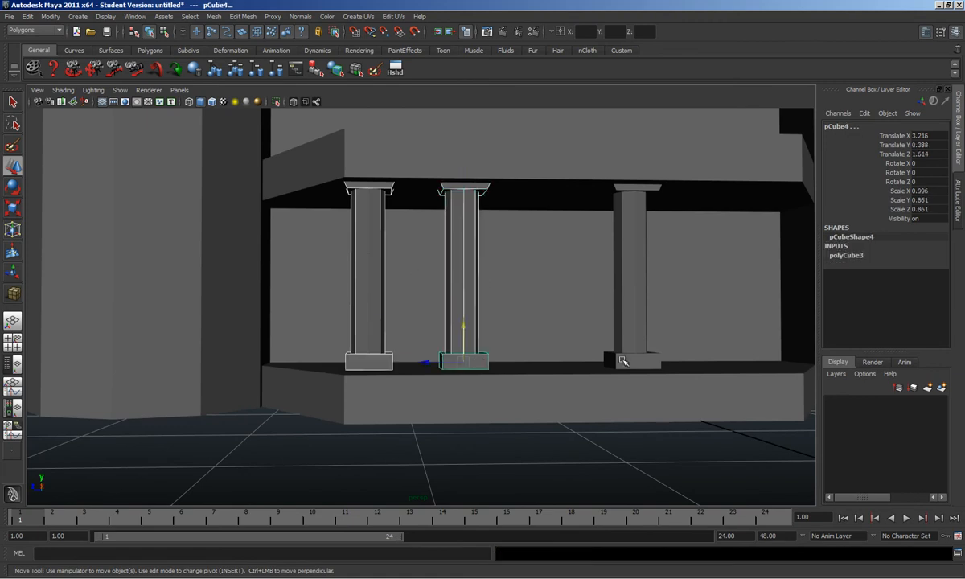
pyautogui.click(641, 350)
pyautogui.keyDown('shift'); pyautogui.click(653, 187); pyautogui.keyUp('shift')
pyautogui.keyDown('shift'); pyautogui.click(624, 361); pyautogui.keyUp('shift')
pyautogui.moveTo(632, 328); pyautogui.dragTo(632, 330)
# Step: Hide the horizontal beam to get a clear view of the columns
pyautogui.click(543, 435)
pyautogui.scroll(-4, 547, 300)
pyautogui.keyDown('alt'); pyautogui.moveTo(546, 300); pyautogui.dragTo(515, 309); pyautogui.keyUp('alt')
pyautogui.click(428, 235)
pyautogui.hotkey('ctrl', 'h')
# Step: Reposition the middle and right columns along the porch, then bring up the house photo
pyautogui.click(426, 272)
pyautogui.keyDown('shift'); pyautogui.click(412, 352); pyautogui.keyUp('shift')
pyautogui.hotkey('ctrl', 'z')
pyautogui.moveTo(390, 357); pyautogui.dragTo(577, 251)
pyautogui.click(553, 293)
pyautogui.moveTo(532, 344); pyautogui.dragTo(505, 342)
pyautogui.keyDown('alt'); pyautogui.moveTo(488, 297); pyautogui.dragTo(481, 330); pyautogui.keyUp('alt')
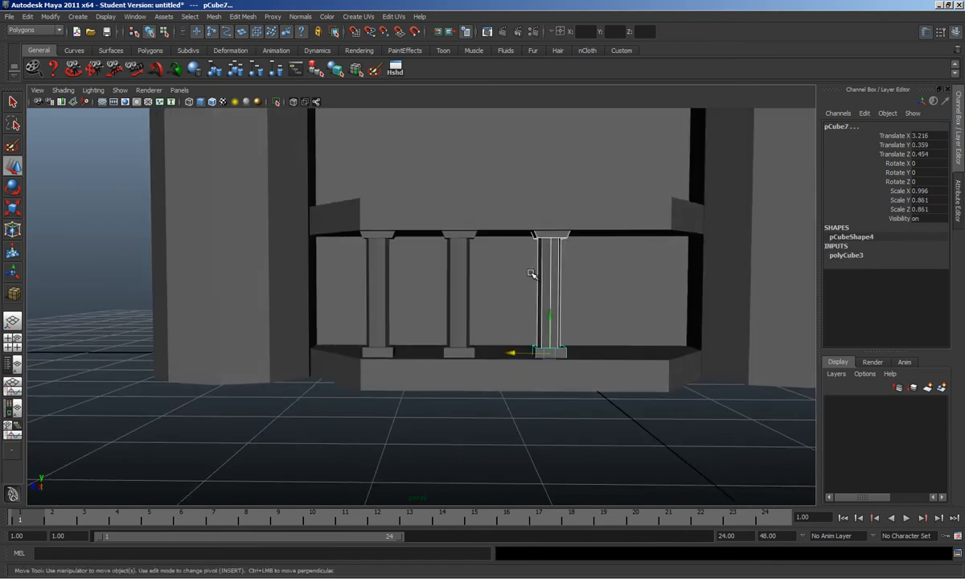
pyautogui.hotkey('alt', 'Tab')
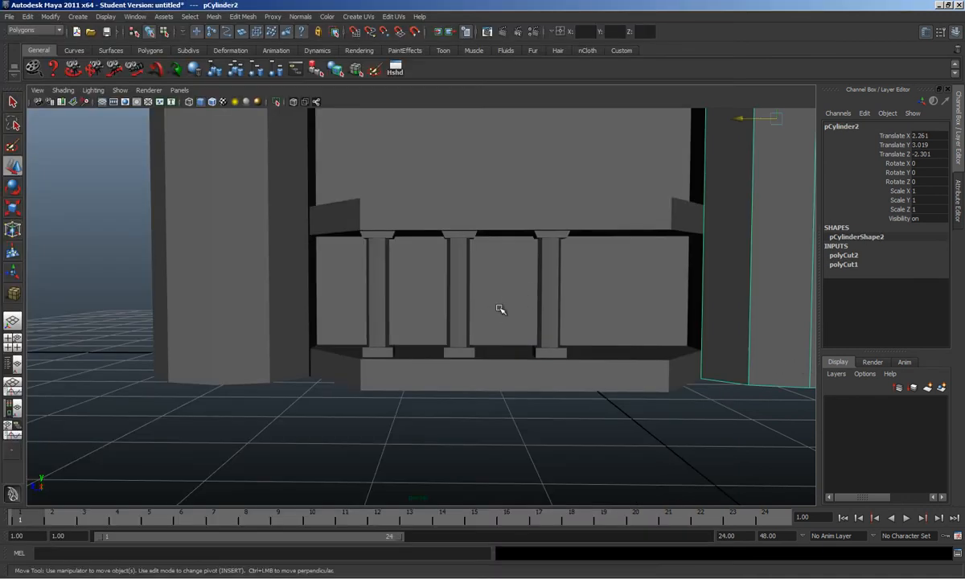
# Step: Select the first column's capital, shaft and base together
pyautogui.keyDown('alt'); pyautogui.moveTo(500, 309); pyautogui.dragTo(435, 274); pyautogui.keyUp('alt')
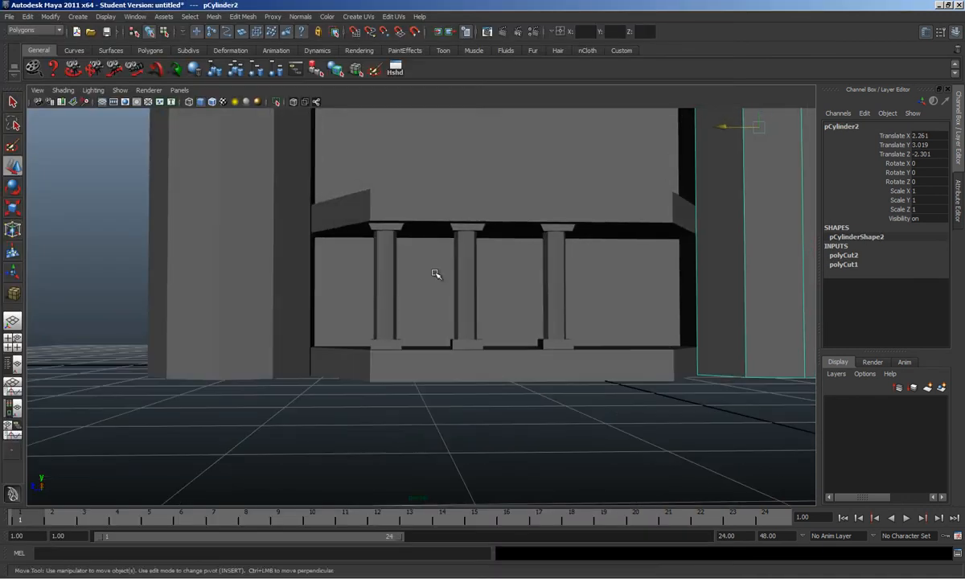
pyautogui.click(389, 227)
pyautogui.keyDown('shift'); pyautogui.click(387, 278); pyautogui.keyUp('shift')
pyautogui.keyDown('shift'); pyautogui.click(386, 342); pyautogui.keyUp('shift')
pyautogui.keyDown('shift'); pyautogui.click(464, 345); pyautogui.keyUp('shift')
pyautogui.click(467, 328)
pyautogui.hotkey('ctrl', 'z')
pyautogui.keyDown('alt'); pyautogui.moveTo(381, 285); pyautogui.dragTo(464, 389); pyautogui.keyUp('alt')
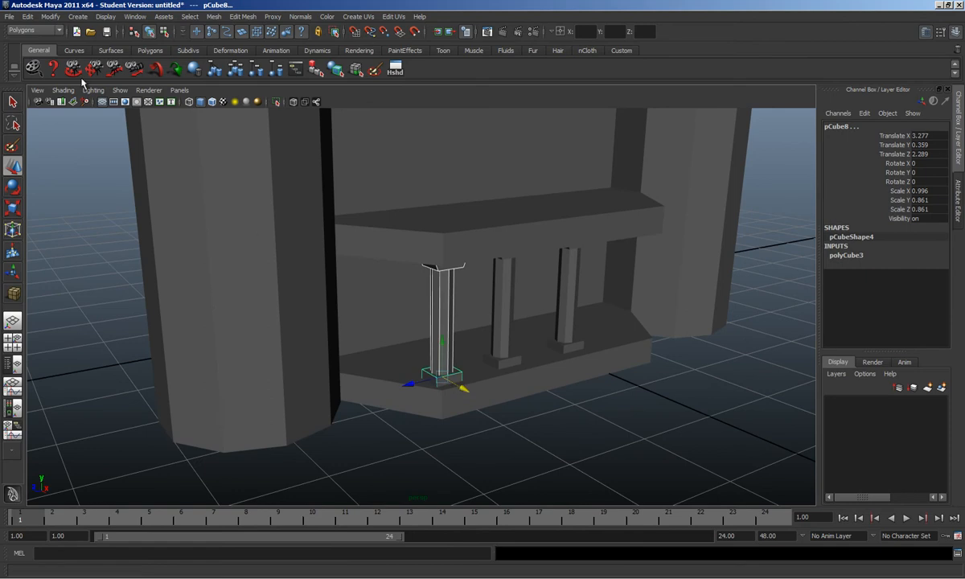
# Step: Make two instanced copies of the column with Duplicate Special, moving one to the porch's right end
pyautogui.click(28, 17)
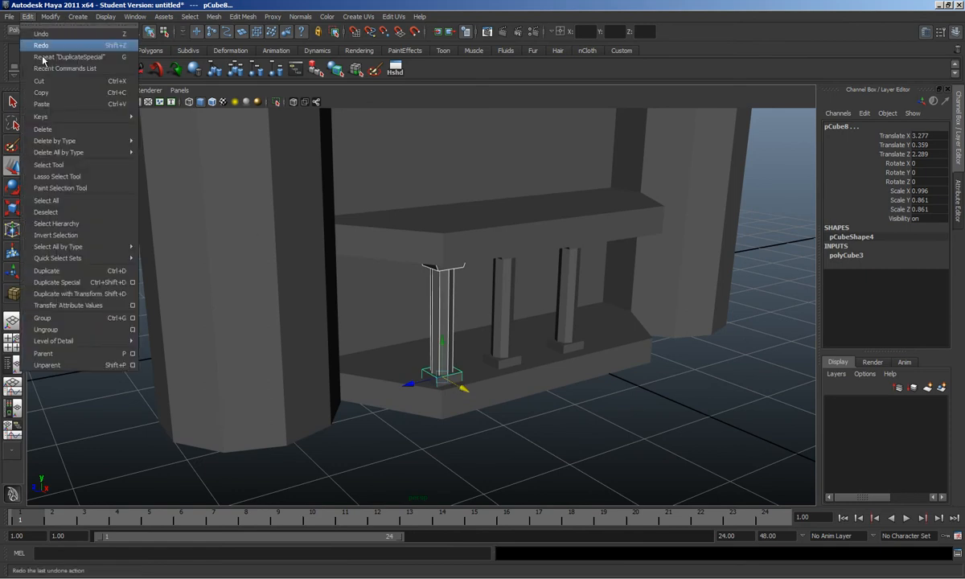
pyautogui.click(88, 283)
pyautogui.moveTo(464, 387); pyautogui.dragTo(405, 353)
pyautogui.click(27, 16)
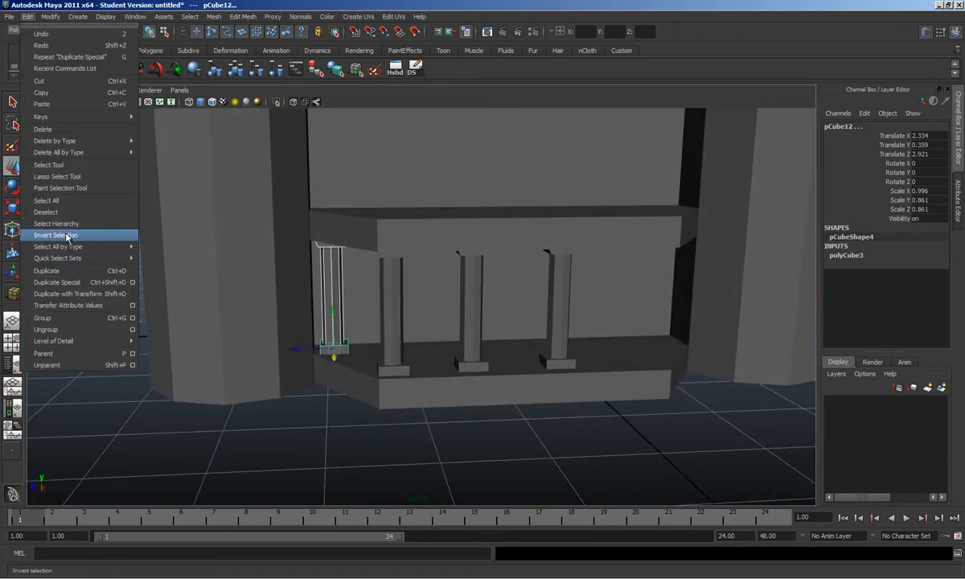
pyautogui.click(64, 284)
pyautogui.moveTo(299, 348); pyautogui.dragTo(634, 371)
# Step: Duplicate a middle column's capital, shaft and base and slide the copy toward the right end
pyautogui.click(568, 369)
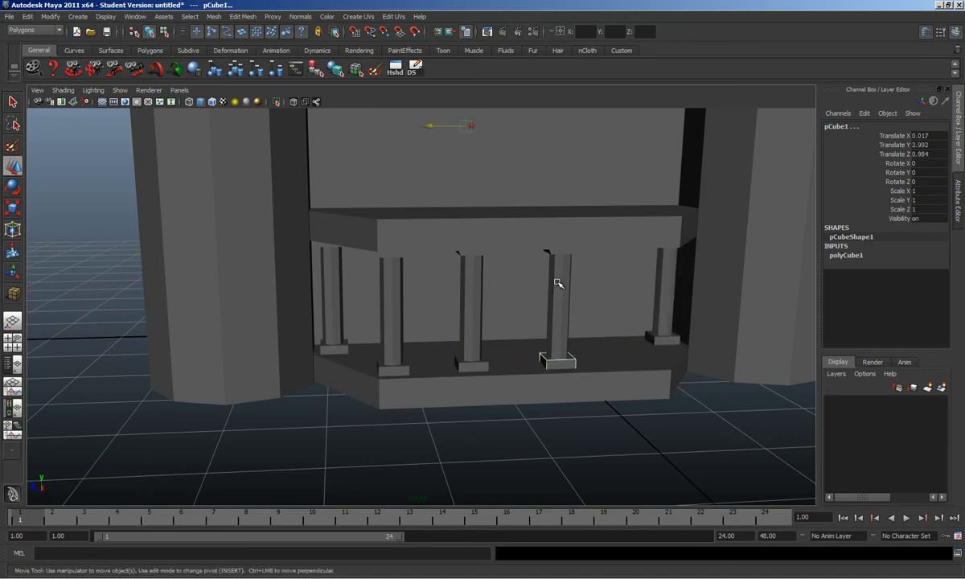
pyautogui.click(563, 251)
pyautogui.keyDown('shift'); pyautogui.click(562, 283); pyautogui.keyUp('shift')
pyautogui.keyDown('shift'); pyautogui.click(567, 363); pyautogui.keyUp('shift')
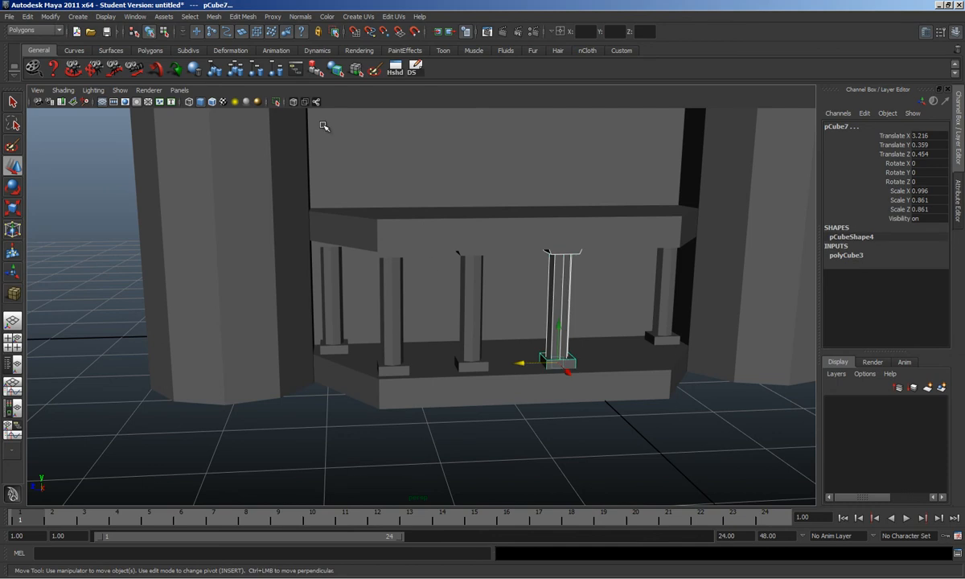
pyautogui.click(416, 72)
pyautogui.moveTo(524, 363); pyautogui.dragTo(534, 327)
# Step: Stretch the left end of the capital block above the middle column by moving its vertices
pyautogui.click(472, 240)
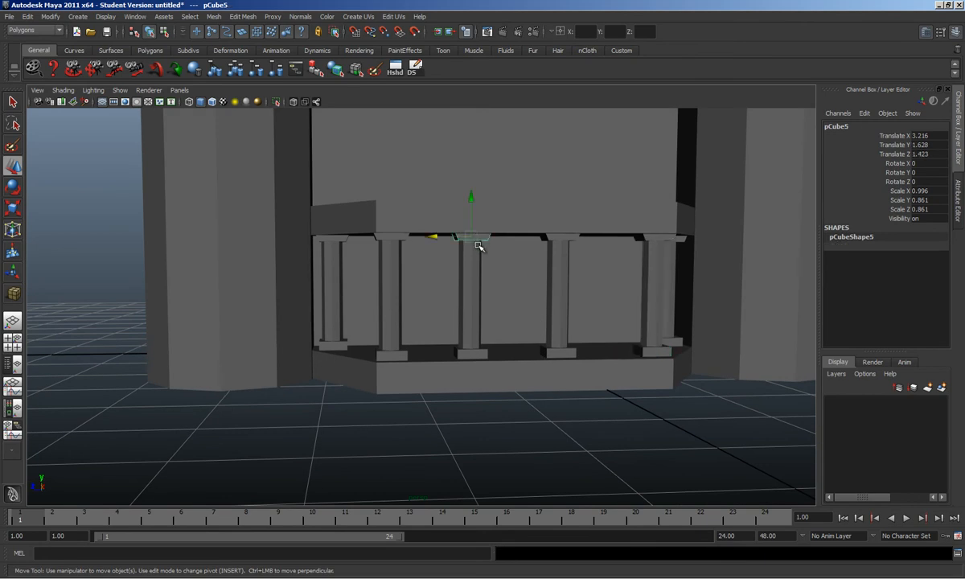
pyautogui.scroll(2, 482, 235)
pyautogui.moveTo(473, 227); pyautogui.dragTo(422, 217, button='right')
pyautogui.moveTo(405, 176); pyautogui.dragTo(479, 284)
pyautogui.moveTo(418, 219); pyautogui.dragTo(383, 228)
# Step: Orbit around the five-column colonnade and select the middle column shaft
pyautogui.keyDown('alt'); pyautogui.moveTo(452, 246); pyautogui.dragTo(806, 304); pyautogui.keyUp('alt')
pyautogui.click(576, 328)
pyautogui.keyDown('alt'); pyautogui.moveTo(663, 250); pyautogui.dragTo(579, 312, button='right'); pyautogui.keyUp('alt')
pyautogui.keyDown('alt'); pyautogui.moveTo(481, 312); pyautogui.dragTo(465, 356); pyautogui.keyUp('alt')
pyautogui.click(466, 327)
pyautogui.scroll(4, 468, 328)
pyautogui.scroll(3, 459, 361)
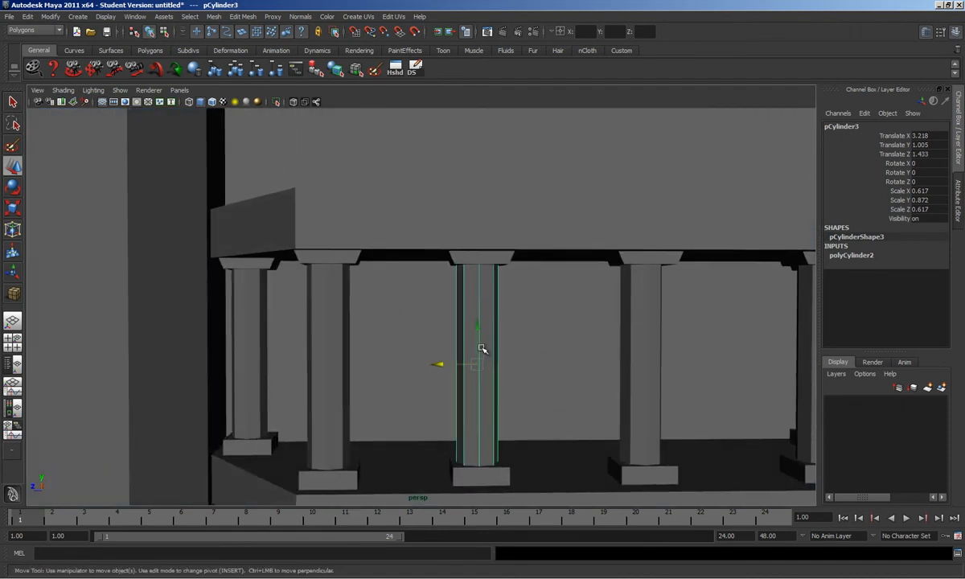
# Step: Insert an edge loop near the column tops and scale it narrower to taper the shaft
pyautogui.keyDown('shift'); pyautogui.moveTo(441, 329); pyautogui.dragTo(435, 334, button='right'); pyautogui.keyUp('shift')
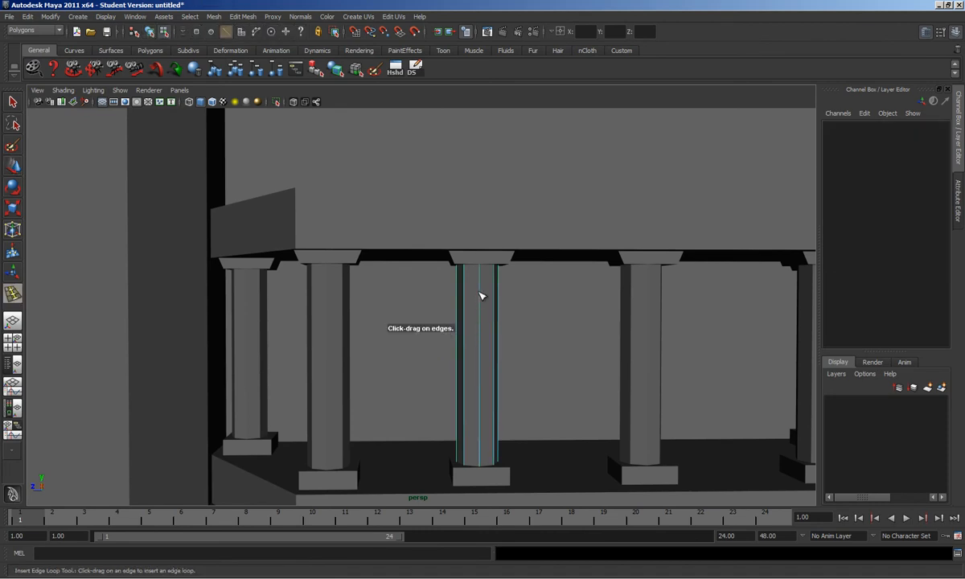
pyautogui.click(483, 282)
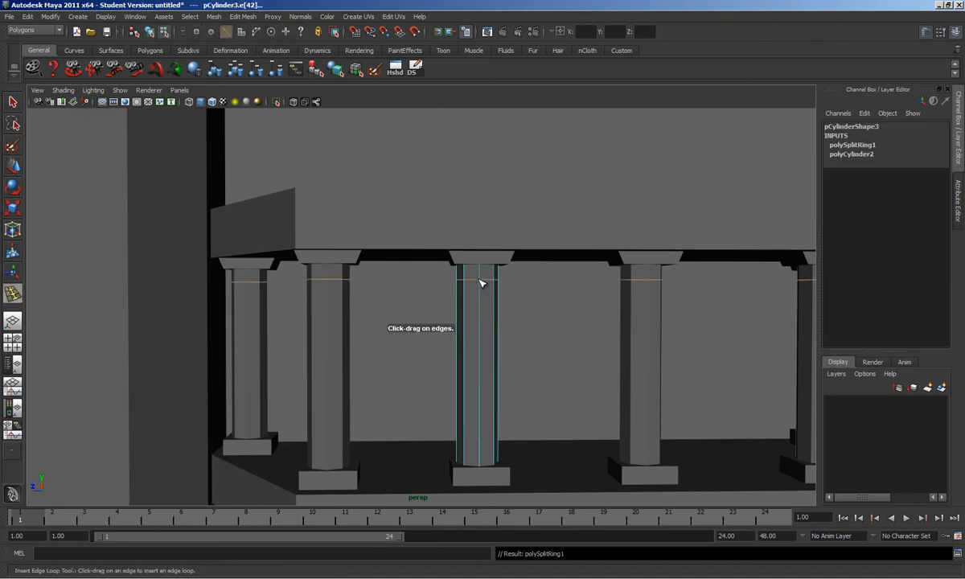
pyautogui.press('r')
pyautogui.moveTo(478, 281); pyautogui.dragTo(476, 287)
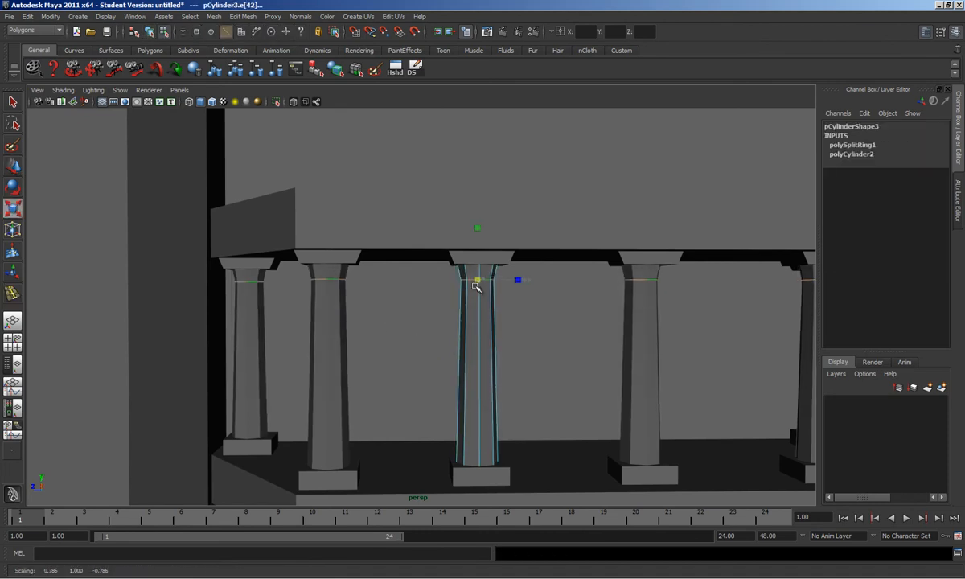
pyautogui.scroll(2, 477, 287)
pyautogui.press('4')
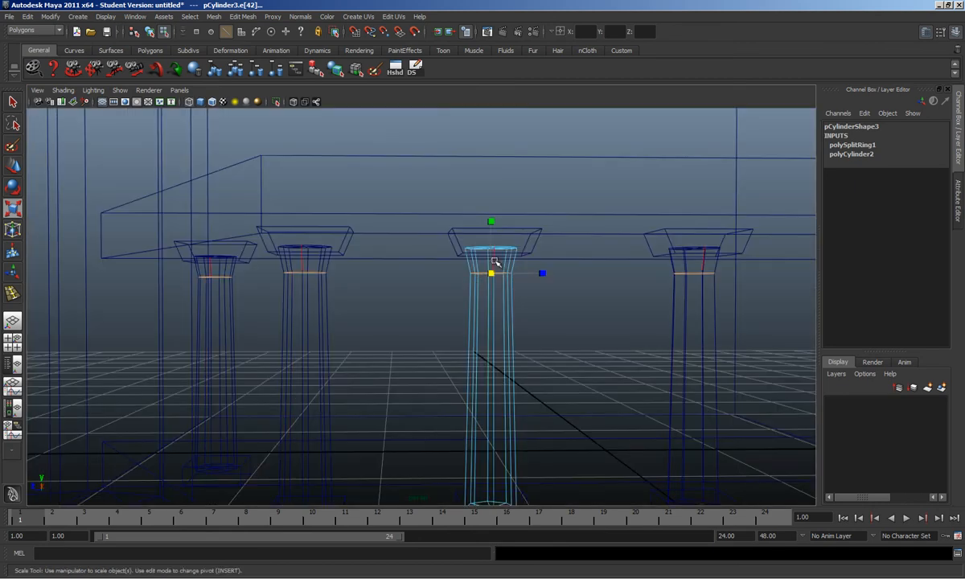
pyautogui.moveTo(482, 332); pyautogui.dragTo(530, 317, button='right')
# Step: Marquee the middle column's top vertex ring and scale it
pyautogui.click(516, 343)
pyautogui.click(455, 240)
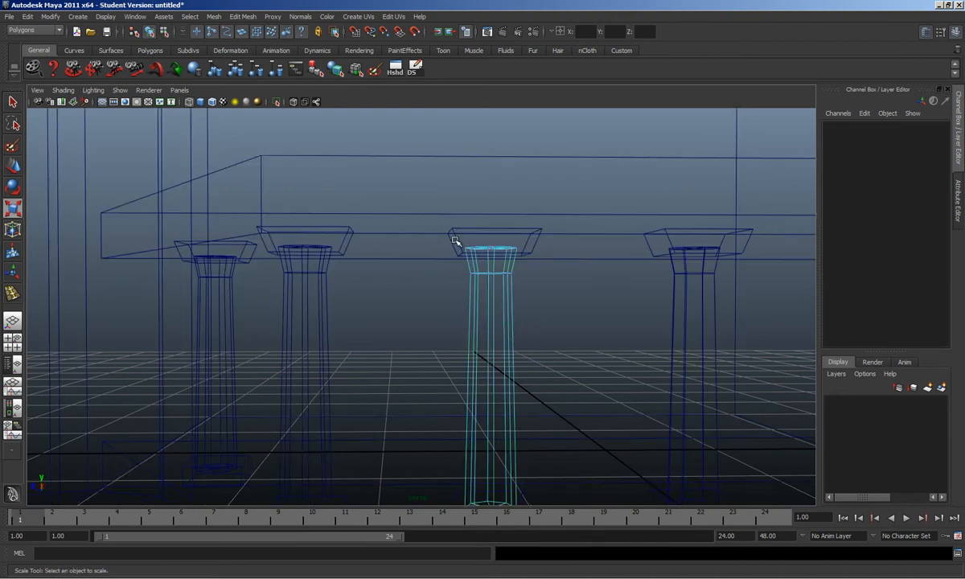
pyautogui.moveTo(546, 272); pyautogui.dragTo(506, 278)
pyautogui.press('w')
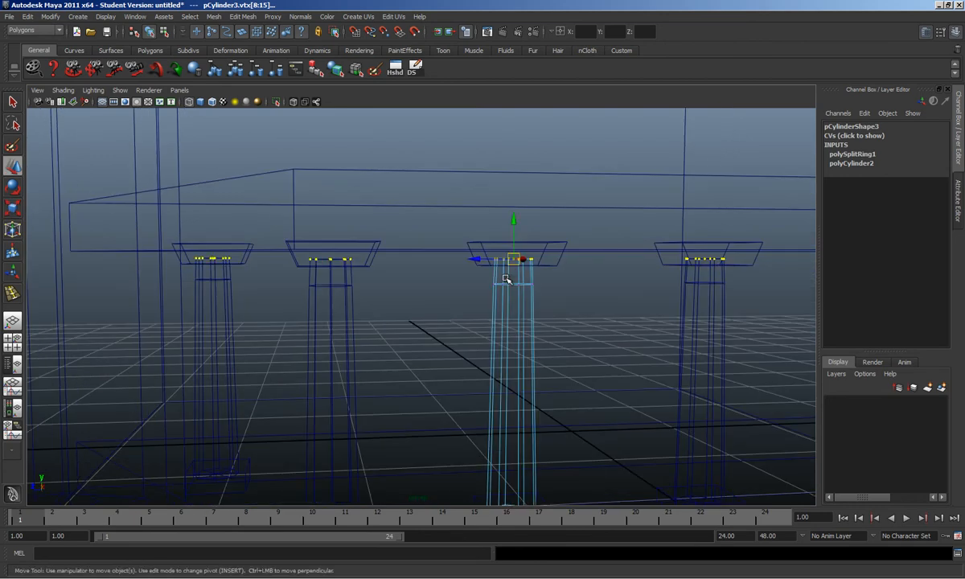
pyautogui.press('5')
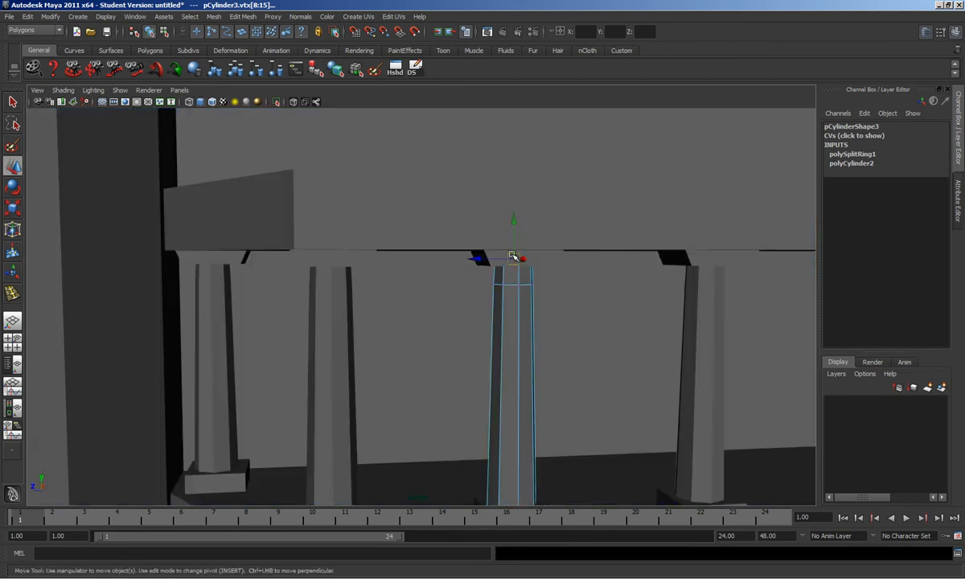
pyautogui.press('r')
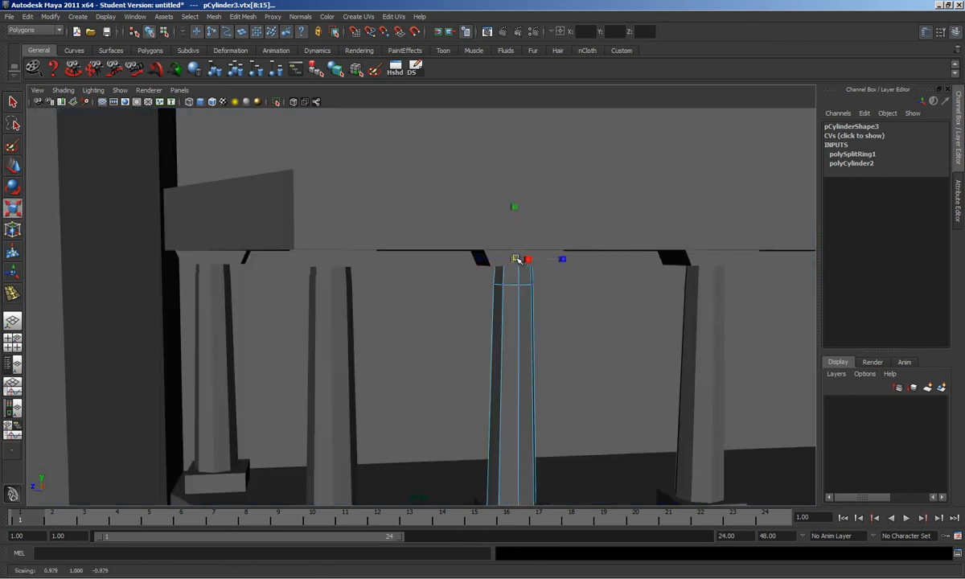
pyautogui.scroll(-5, 512, 274)
pyautogui.keyDown('alt'); pyautogui.moveTo(512, 274); pyautogui.dragTo(504, 382); pyautogui.keyUp('alt')
# Step: Select a column shaft, its base and the porch platform, turning to face the colonnade
pyautogui.click(513, 351)
pyautogui.click(488, 399)
pyautogui.keyDown('shift'); pyautogui.click(492, 402); pyautogui.keyUp('shift')
pyautogui.click(529, 423)
pyautogui.keyDown('alt'); pyautogui.moveTo(559, 411); pyautogui.dragTo(529, 338); pyautogui.keyUp('alt')
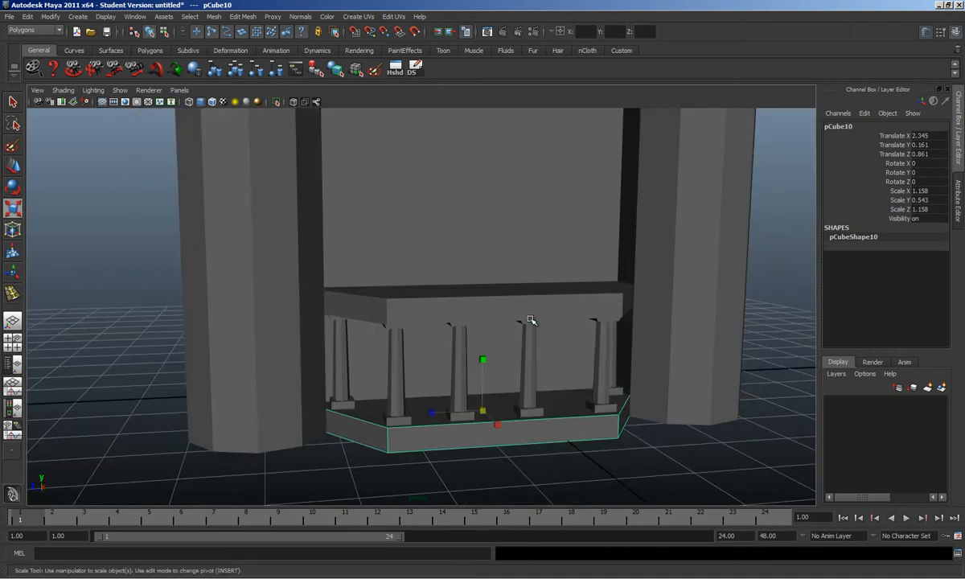
# Step: Select the porch roof slab and compare it with the reference house photo
pyautogui.click(534, 305)
pyautogui.keyDown('alt'); pyautogui.moveTo(519, 284); pyautogui.dragTo(553, 277); pyautogui.keyUp('alt')
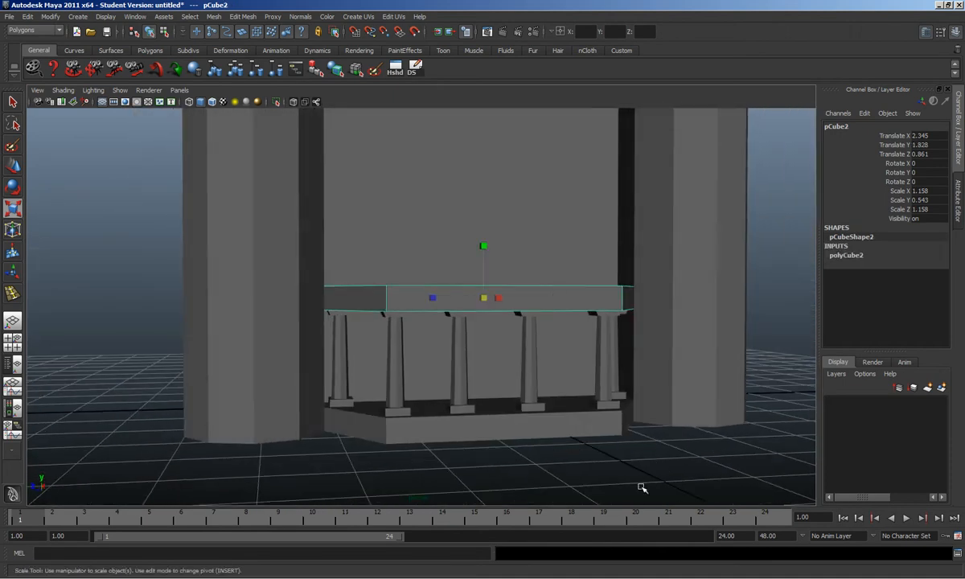
pyautogui.hotkey('alt', 'Tab')
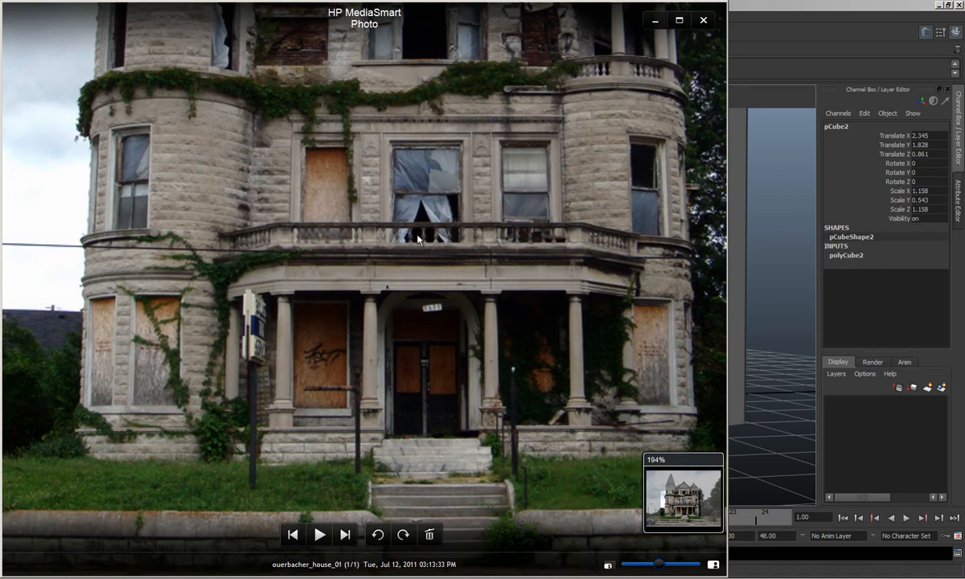
pyautogui.click(770, 289)
# Step: Duplicate the porch roof slab, raise the copy and flatten it to about 0.06 Scale Y
pyautogui.keyDown('alt'); pyautogui.moveTo(445, 266); pyautogui.dragTo(517, 294); pyautogui.keyUp('alt')
pyautogui.click(527, 312)
pyautogui.hotkey('ctrl', 'd')
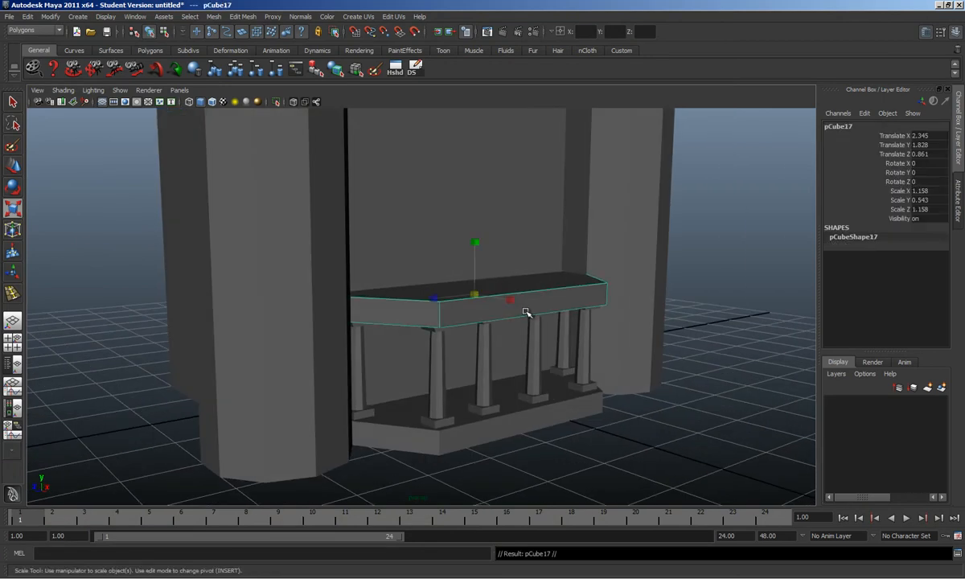
pyautogui.press('w')
pyautogui.moveTo(483, 265); pyautogui.dragTo(483, 220)
pyautogui.press('r')
pyautogui.press('w')
pyautogui.press('r')
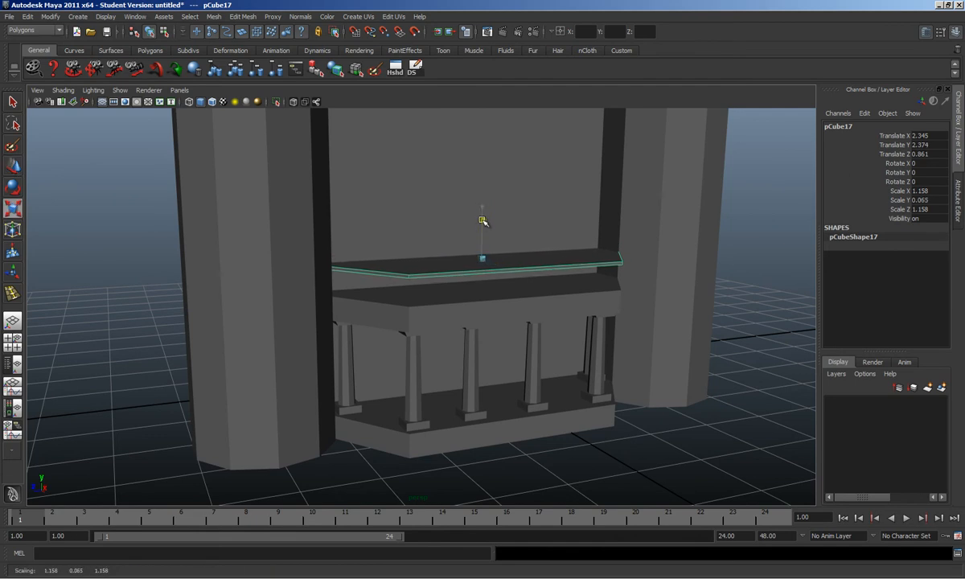
# Step: Seat the thin slab pCube17 on the roof at Translate Y 2.381 and select its top face
pyautogui.keyDown('alt'); pyautogui.moveTo(519, 252); pyautogui.dragTo(481, 218); pyautogui.keyUp('alt')
pyautogui.press('w')
pyautogui.keyDown('alt'); pyautogui.moveTo(481, 218); pyautogui.dragTo(517, 289); pyautogui.keyUp('alt')
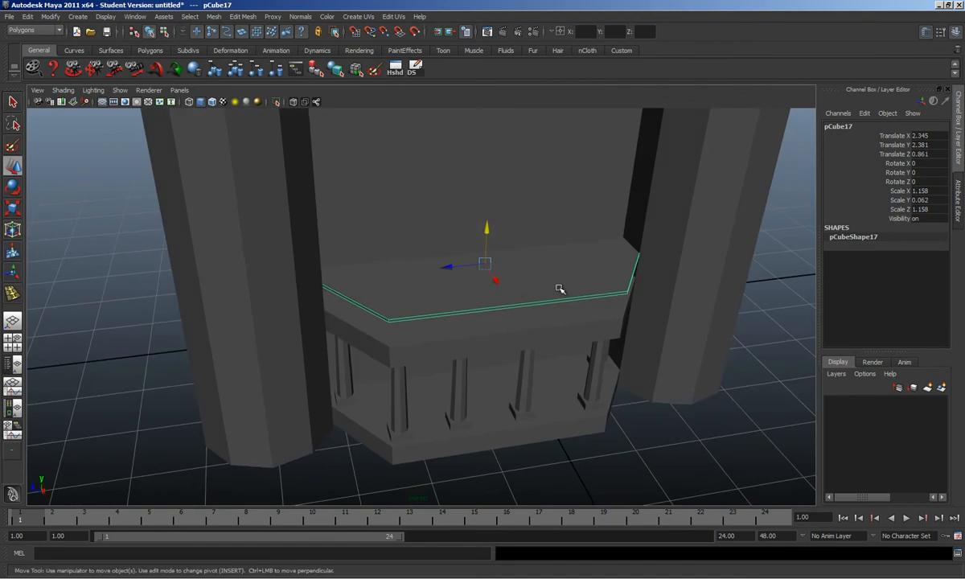
pyautogui.moveTo(560, 292); pyautogui.dragTo(556, 298, button='right')
pyautogui.keyDown('alt'); pyautogui.moveTo(539, 293); pyautogui.dragTo(539, 351); pyautogui.keyUp('alt')
pyautogui.click(508, 270)
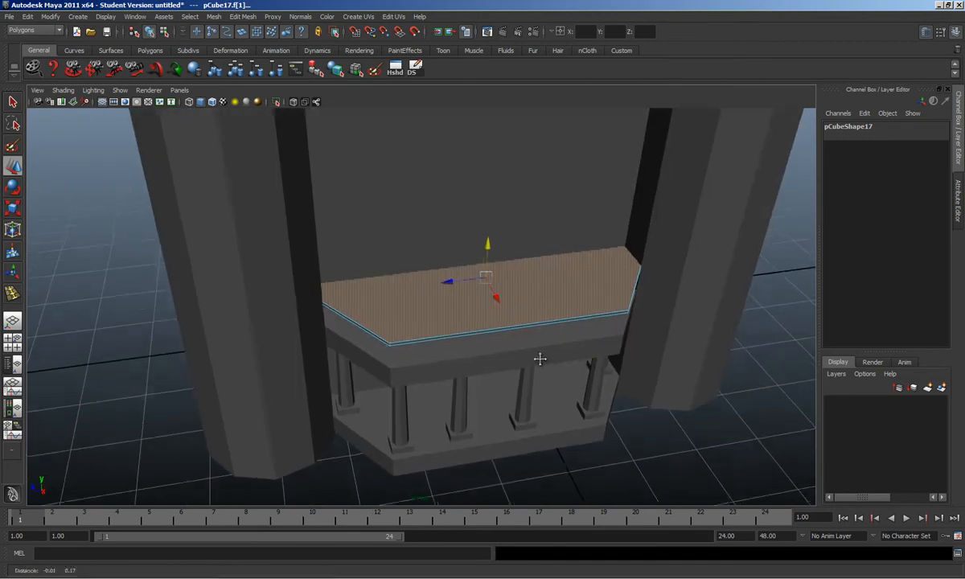
# Step: Extrude the slab's top face and try scaling it to 0.9, then undo the scaling
pyautogui.click(242, 16)
pyautogui.click(254, 48)
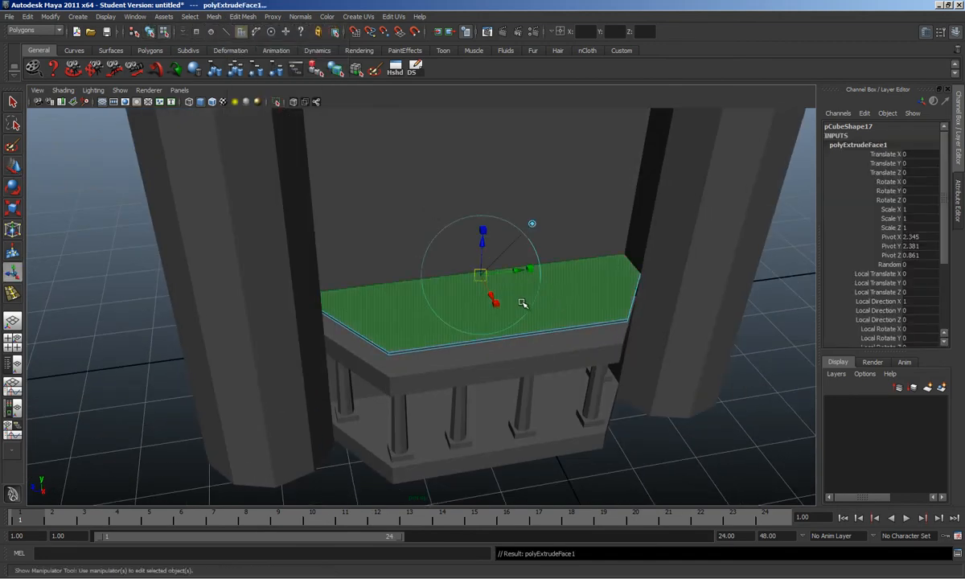
pyautogui.click(496, 303)
pyautogui.click(531, 224)
pyautogui.click(502, 313)
pyautogui.moveTo(486, 284); pyautogui.dragTo(480, 282)
pyautogui.hotkey('ctrl', 'z')
# Step: Reselect the balcony slab's top face in face mode, test lifting it, and undo
pyautogui.hotkey('ctrl', 'z')
pyautogui.scroll(2, 509, 293)
pyautogui.press('w')
pyautogui.click(398, 298)
pyautogui.click(467, 284)
pyautogui.press('F11')
pyautogui.click(495, 308)
pyautogui.moveTo(500, 241); pyautogui.dragTo(514, 196)
pyautogui.hotkey('ctrl', 'z')
pyautogui.keyDown('alt'); pyautogui.moveTo(486, 296); pyautogui.dragTo(590, 263); pyautogui.keyUp('alt')
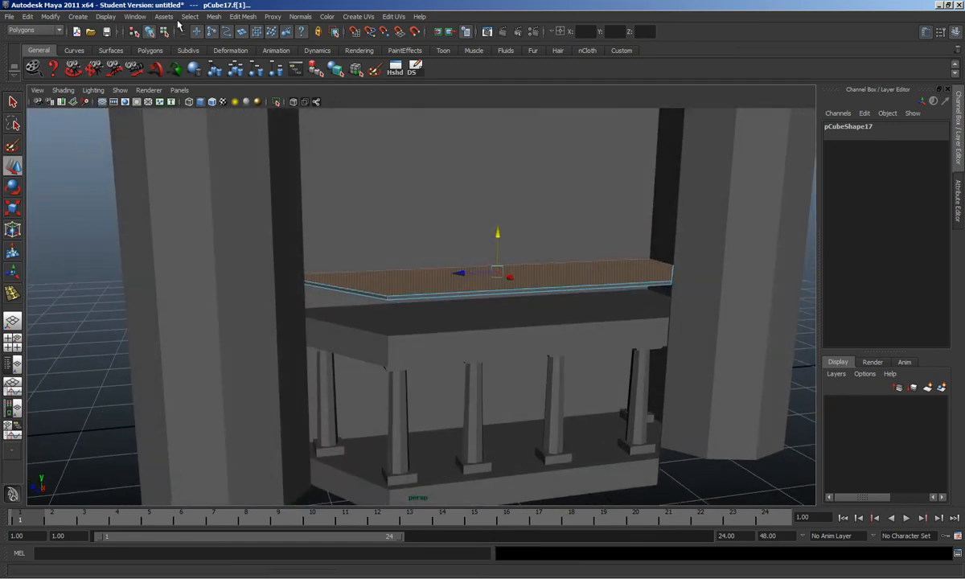
# Step: Extrude the top face again, scale it uniformly inward to 0.9, and delete it
pyautogui.click(243, 17)
pyautogui.click(266, 39)
pyautogui.keyDown('alt'); pyautogui.moveTo(555, 201); pyautogui.dragTo(530, 327); pyautogui.keyUp('alt')
pyautogui.keyDown('alt'); pyautogui.moveTo(453, 297); pyautogui.dragTo(511, 312); pyautogui.keyUp('alt')
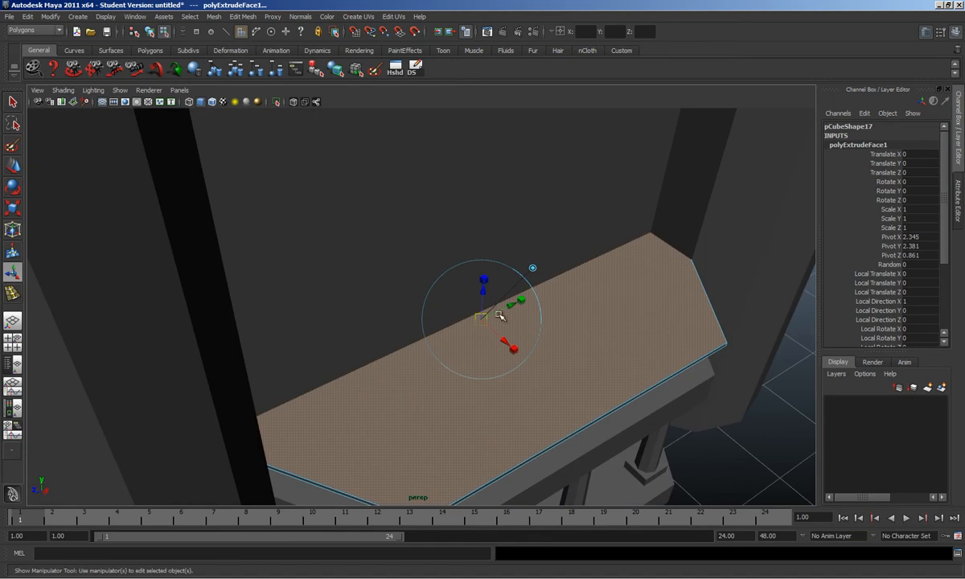
pyautogui.click(533, 268)
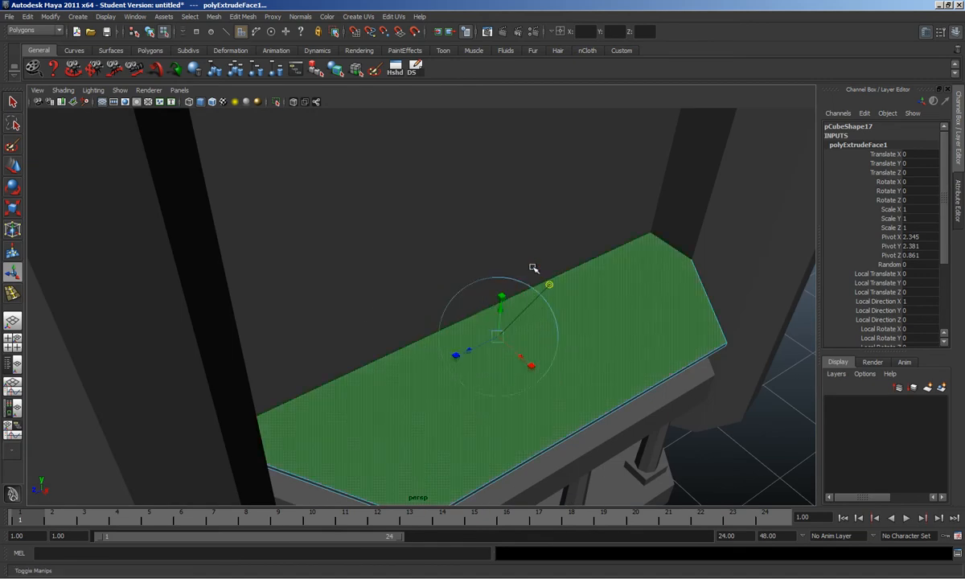
pyautogui.click(532, 368)
pyautogui.moveTo(497, 336); pyautogui.dragTo(527, 328)
pyautogui.press('Delete')
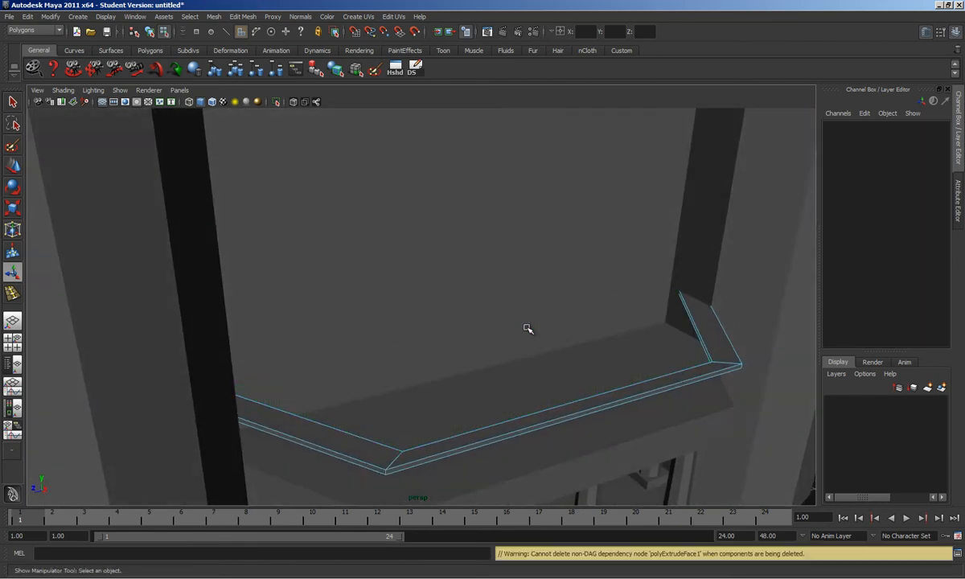
# Step: Orbit to the rim's front corner and marquee-select its two parallel front edges in edge mode
pyautogui.keyDown('alt'); pyautogui.moveTo(458, 380); pyautogui.dragTo(526, 378); pyautogui.keyUp('alt')
pyautogui.keyDown('alt'); pyautogui.moveTo(526, 354); pyautogui.dragTo(456, 327, button='middle'); pyautogui.keyUp('alt')
pyautogui.keyDown('alt'); pyautogui.moveTo(456, 327); pyautogui.dragTo(521, 386); pyautogui.keyUp('alt')
pyautogui.keyDown('alt'); pyautogui.moveTo(566, 416); pyautogui.dragTo(601, 353); pyautogui.keyUp('alt')
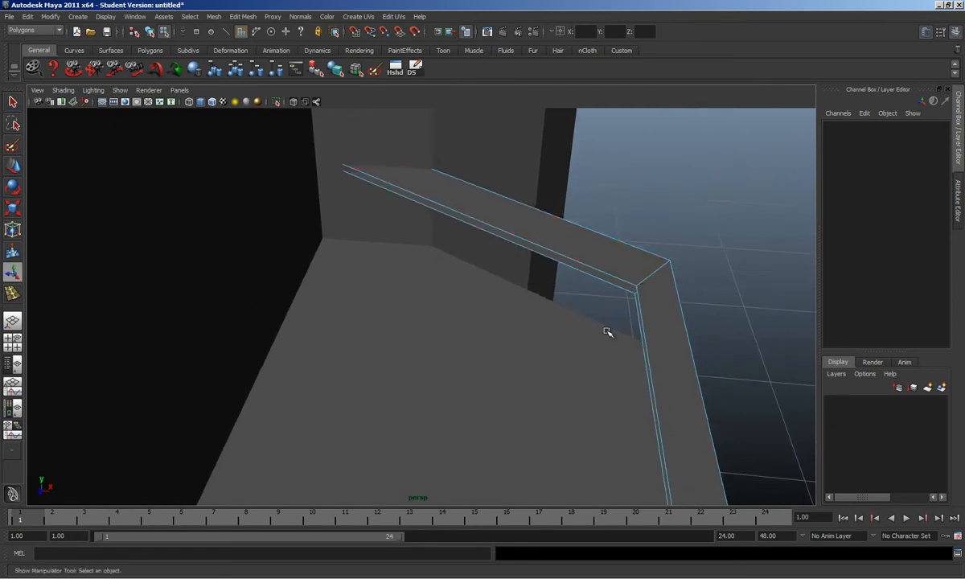
pyautogui.press('F10')
pyautogui.moveTo(610, 270); pyautogui.dragTo(618, 311)
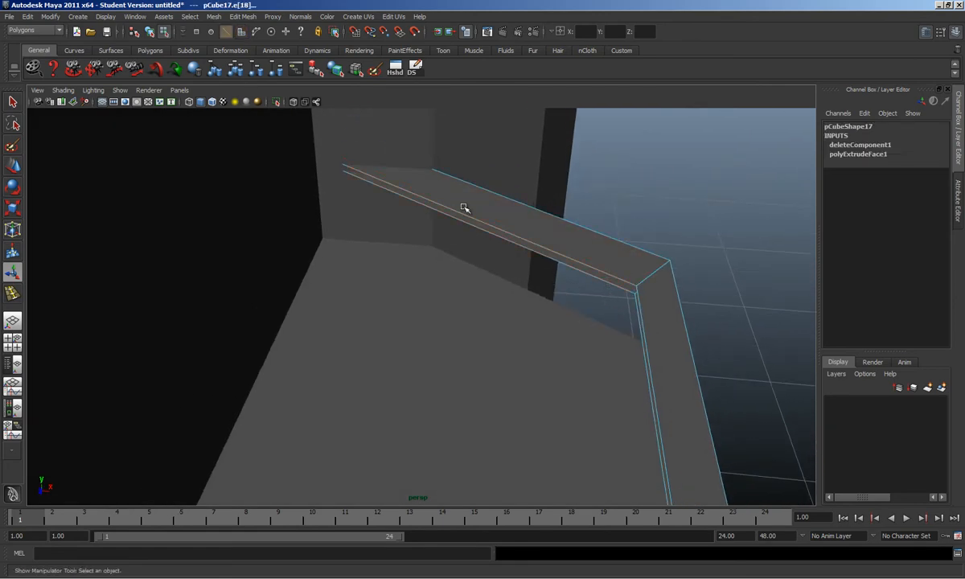
pyautogui.click(214, 17)
pyautogui.moveTo(240, 19)
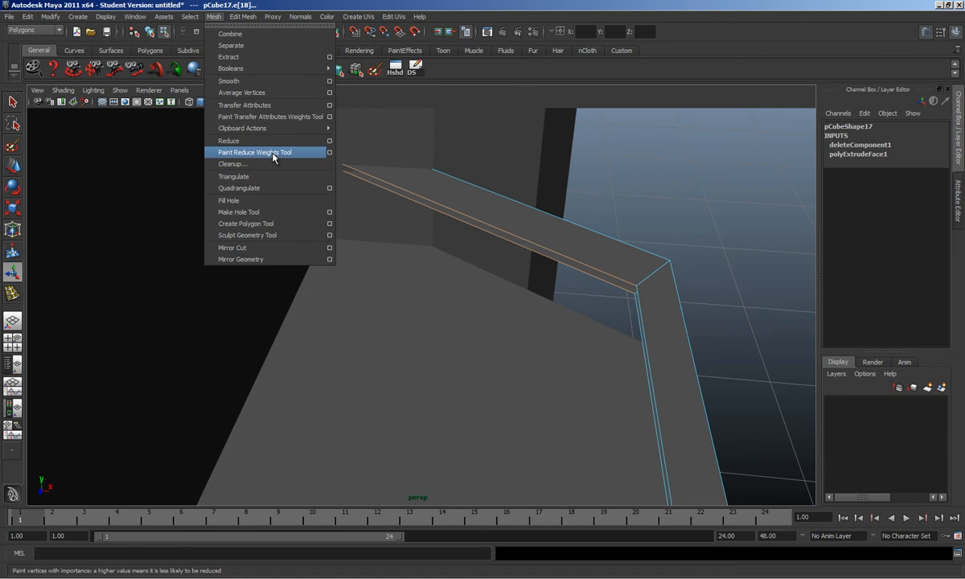
pyautogui.moveTo(243, 16)
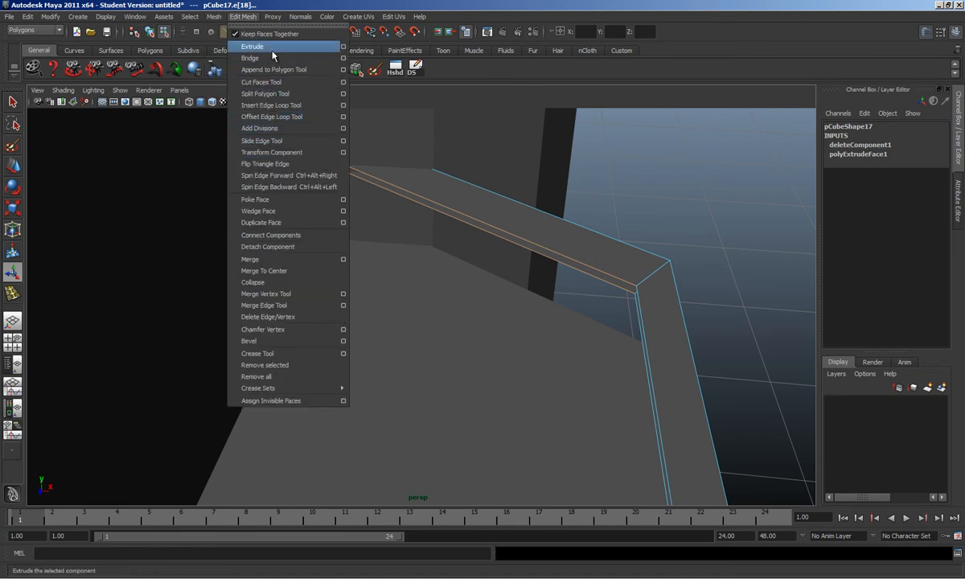
# Step: Bridge the two front edges using Bridge options with Divisions set to 0
pyautogui.click(344, 58)
pyautogui.moveTo(561, 103); pyautogui.dragTo(897, 104)
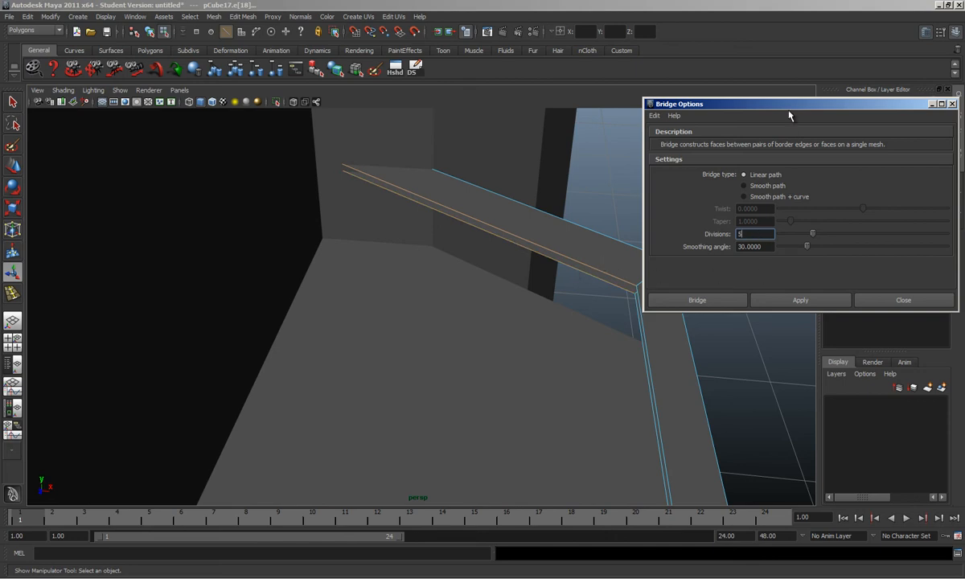
pyautogui.moveTo(789, 110); pyautogui.dragTo(729, 117)
pyautogui.click(736, 305)
pyautogui.keyDown('alt'); pyautogui.moveTo(371, 267); pyautogui.dragTo(441, 330); pyautogui.keyUp('alt')
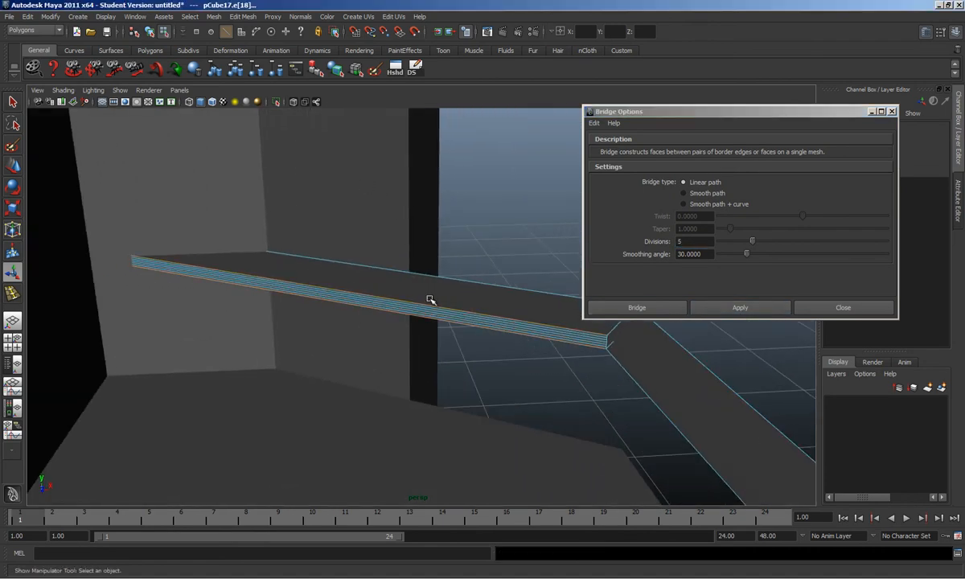
pyautogui.hotkey('ctrl', 'z')
pyautogui.moveTo(753, 242); pyautogui.dragTo(690, 243)
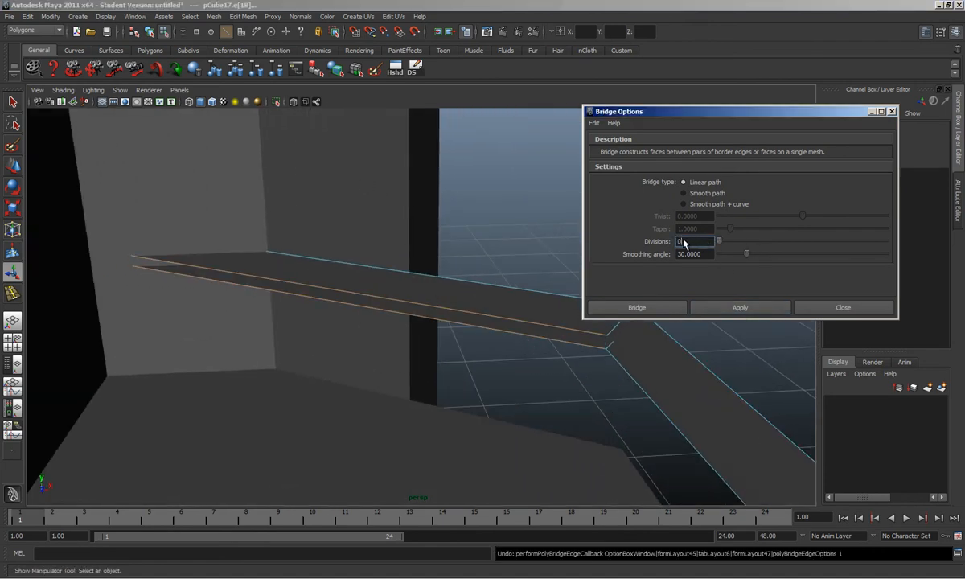
pyautogui.click(740, 307)
pyautogui.keyDown('alt'); pyautogui.moveTo(226, 320); pyautogui.dragTo(371, 260); pyautogui.keyUp('alt')
pyautogui.click(843, 307)
# Step: Bridge the paired open edges on each side of the strip to close both sides
pyautogui.keyDown('alt'); pyautogui.moveTo(450, 309); pyautogui.dragTo(412, 341); pyautogui.keyUp('alt')
pyautogui.click(416, 354)
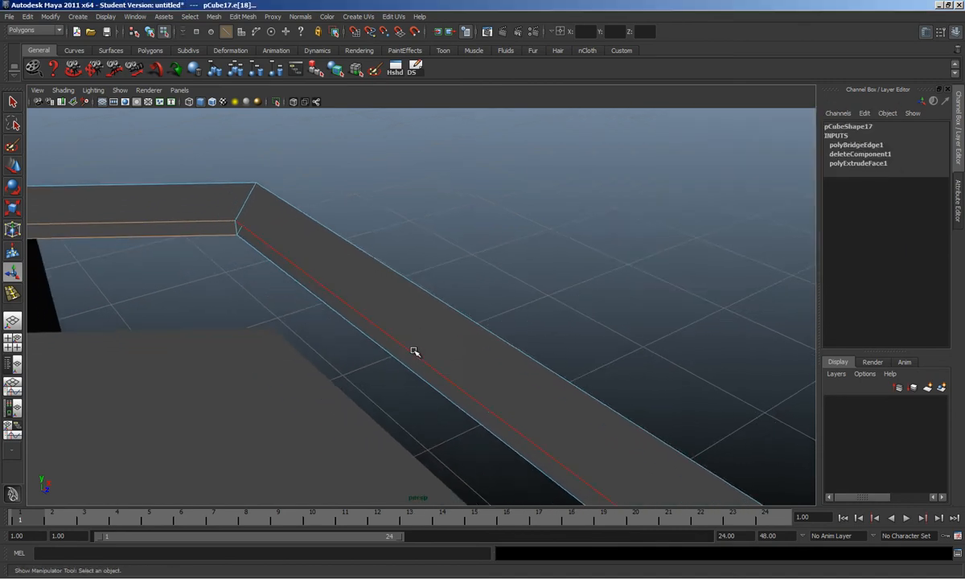
pyautogui.keyDown('shift'); pyautogui.click(417, 380); pyautogui.keyUp('shift')
pyautogui.press('g')
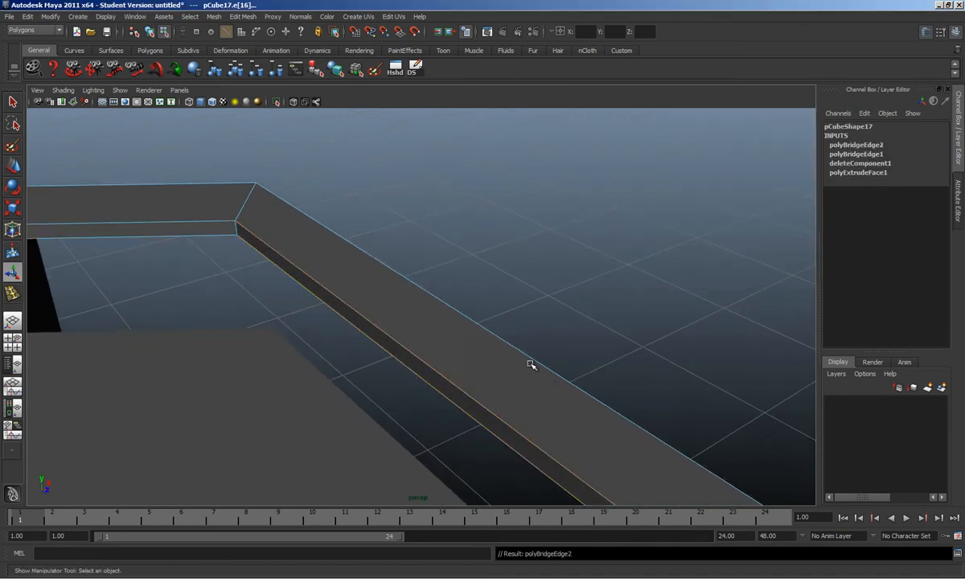
pyautogui.keyDown('alt'); pyautogui.moveTo(527, 362); pyautogui.dragTo(431, 356); pyautogui.keyUp('alt')
pyautogui.click(442, 336)
pyautogui.keyDown('shift'); pyautogui.click(440, 344); pyautogui.keyUp('shift')
pyautogui.press('g')
# Step: Return to object mode and select the railing strip, cornice, and base slab pCube10
pyautogui.keyDown('alt'); pyautogui.moveTo(508, 366); pyautogui.dragTo(450, 378); pyautogui.keyUp('alt')
pyautogui.keyDown('alt'); pyautogui.moveTo(483, 411); pyautogui.dragTo(497, 378, button='middle'); pyautogui.keyUp('alt')
pyautogui.press('F8')
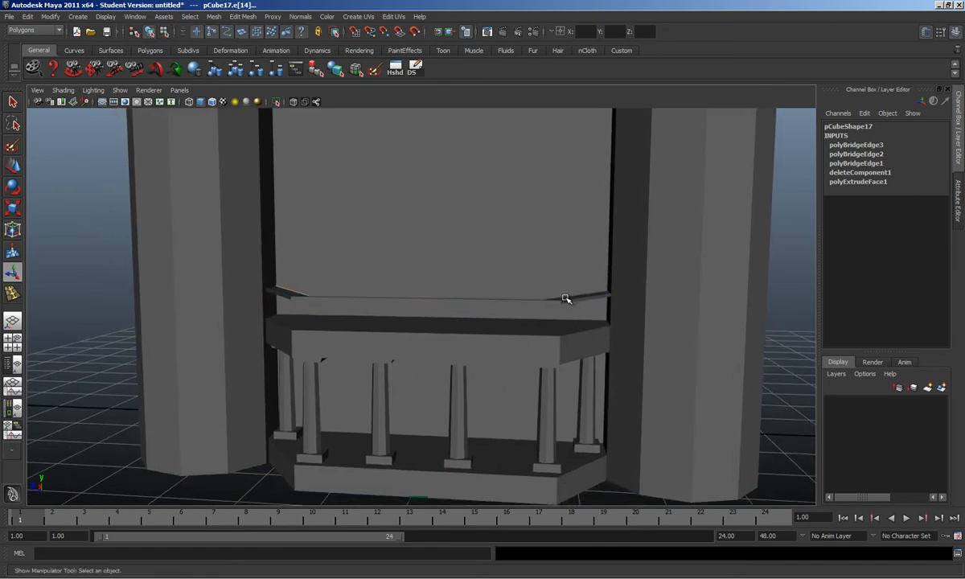
pyautogui.click(566, 298)
pyautogui.keyDown('shift'); pyautogui.click(553, 349); pyautogui.keyUp('shift')
pyautogui.keyDown('alt'); pyautogui.moveTo(547, 381); pyautogui.dragTo(517, 343); pyautogui.keyUp('alt')
pyautogui.keyDown('shift'); pyautogui.click(411, 454); pyautogui.keyUp('shift')
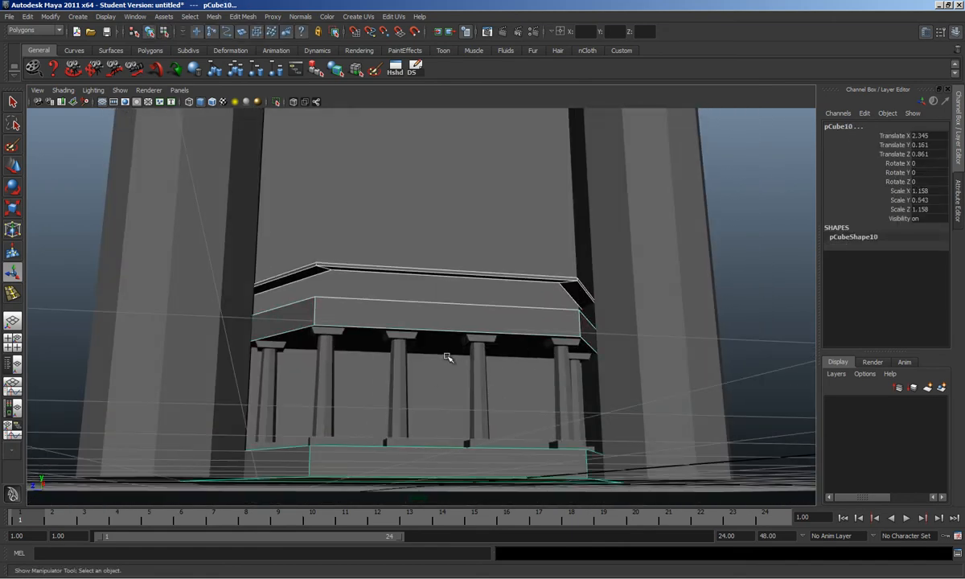
pyautogui.keyDown('alt'); pyautogui.moveTo(440, 383); pyautogui.dragTo(369, 396); pyautogui.keyUp('alt')
pyautogui.keyDown('alt'); pyautogui.moveTo(376, 453); pyautogui.dragTo(399, 438); pyautogui.keyUp('alt')
pyautogui.hotkey('alt', 'Tab')
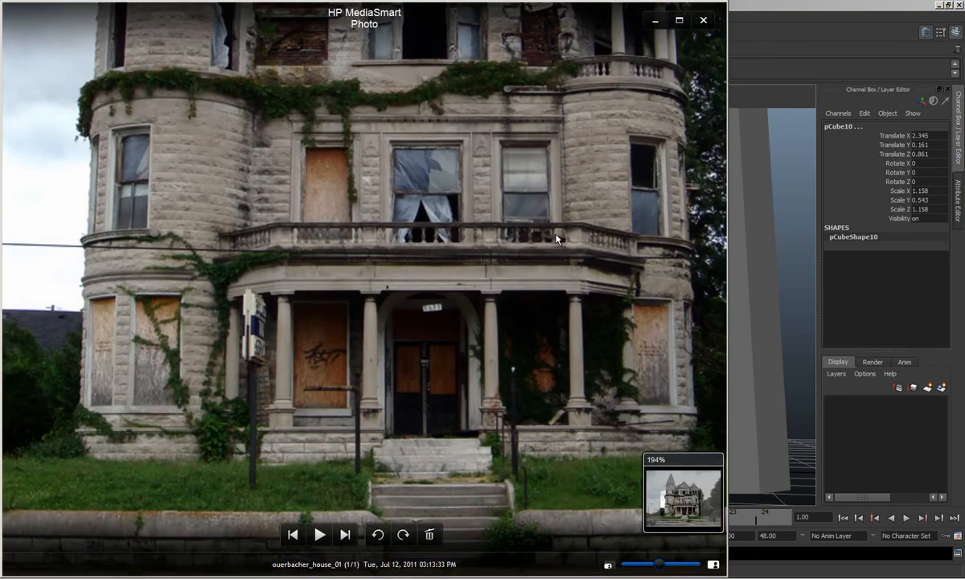
# Step: Zoom the reference photo to 273%, frame the balcony and porch columns, then minimize the viewer
pyautogui.scroll(-5, 391, 234)
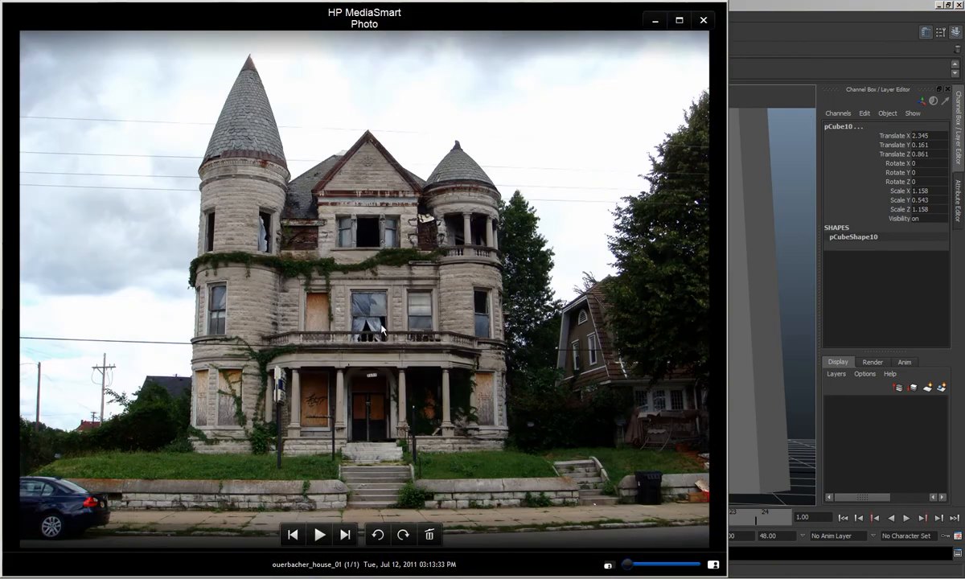
pyautogui.click(635, 564)
pyautogui.moveTo(640, 565); pyautogui.dragTo(677, 566)
pyautogui.moveTo(479, 364); pyautogui.dragTo(496, 337)
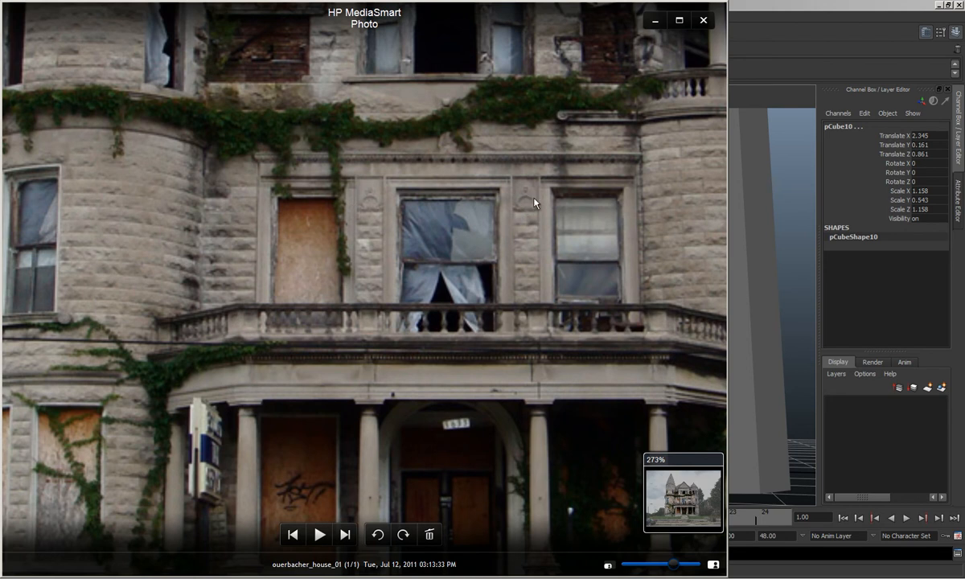
pyautogui.moveTo(517, 243); pyautogui.dragTo(490, 172)
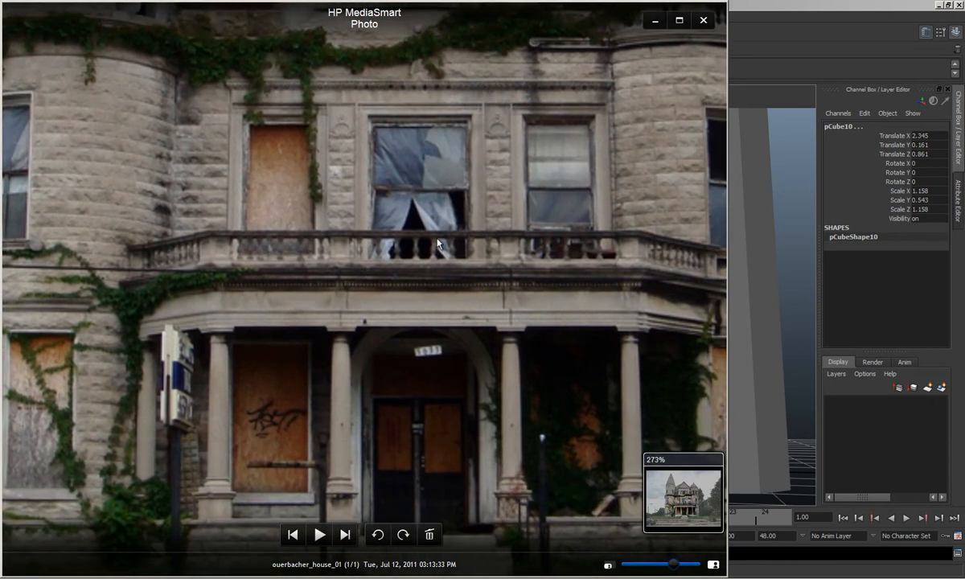
pyautogui.click(655, 26)
pyautogui.keyDown('alt'); pyautogui.moveTo(629, 254); pyautogui.dragTo(450, 278); pyautogui.keyUp('alt')
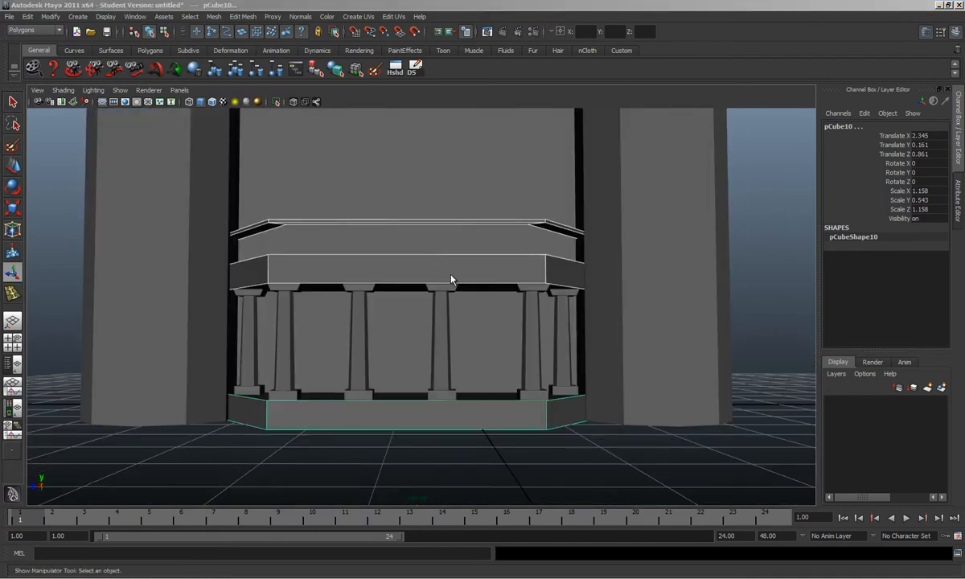
# Step: In the front view, select pCube17 and test a Y rotation, then undo it
pyautogui.press('space')
pyautogui.keyDown('alt'); pyautogui.moveTo(498, 283); pyautogui.dragTo(451, 300, button='middle'); pyautogui.keyUp('alt')
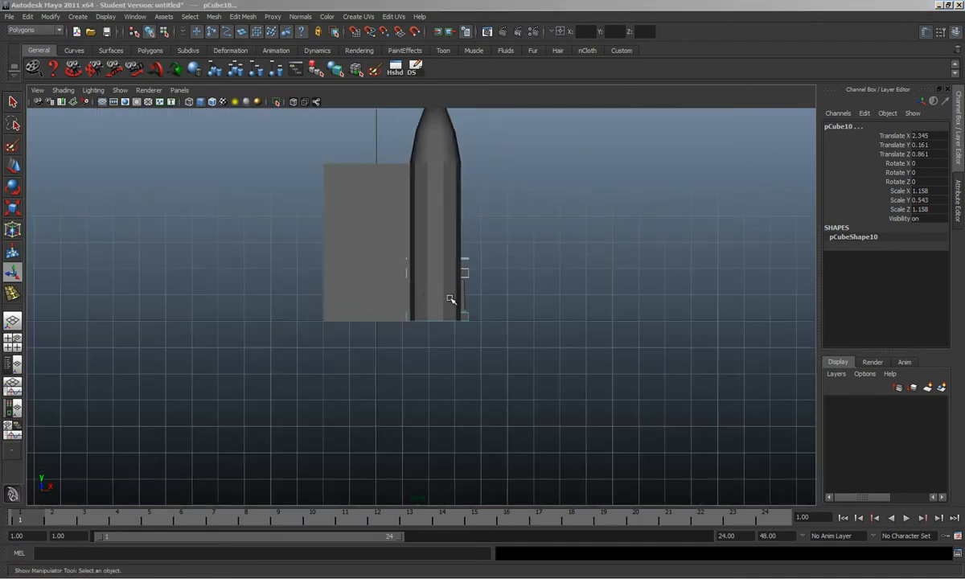
pyautogui.keyDown('alt'); pyautogui.moveTo(382, 198); pyautogui.dragTo(424, 267, button='middle'); pyautogui.keyUp('alt')
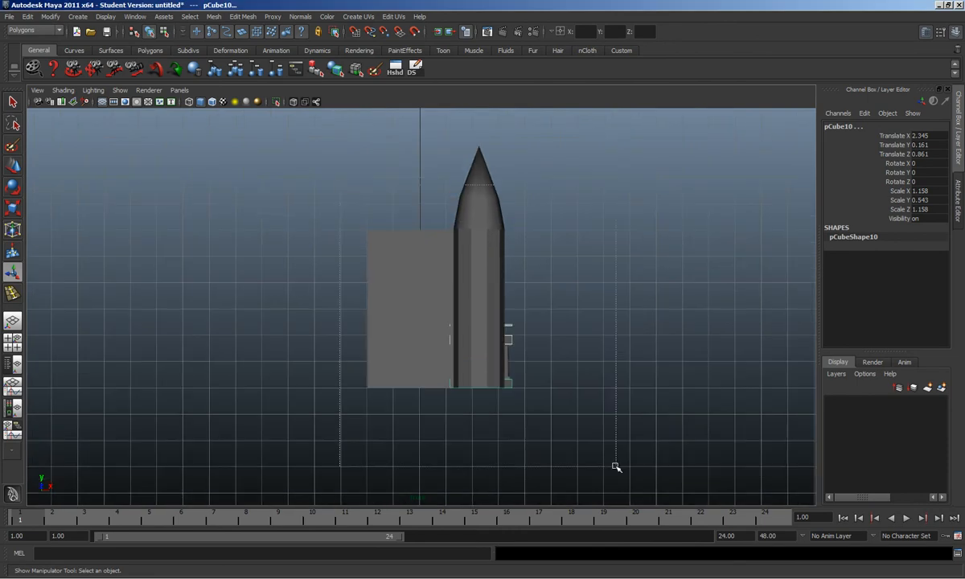
pyautogui.click(510, 385)
pyautogui.press('e')
pyautogui.moveTo(506, 326); pyautogui.dragTo(426, 325)
pyautogui.hotkey('ctrl', 'z')
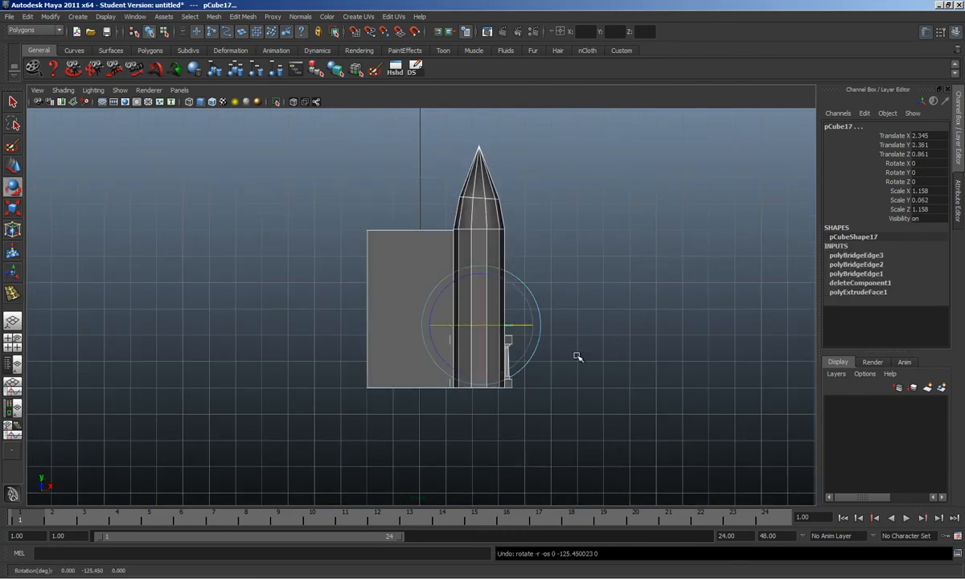
# Step: Group the selected pieces, set the group's Rotate Y to -90, and deselect
pyautogui.click(28, 17)
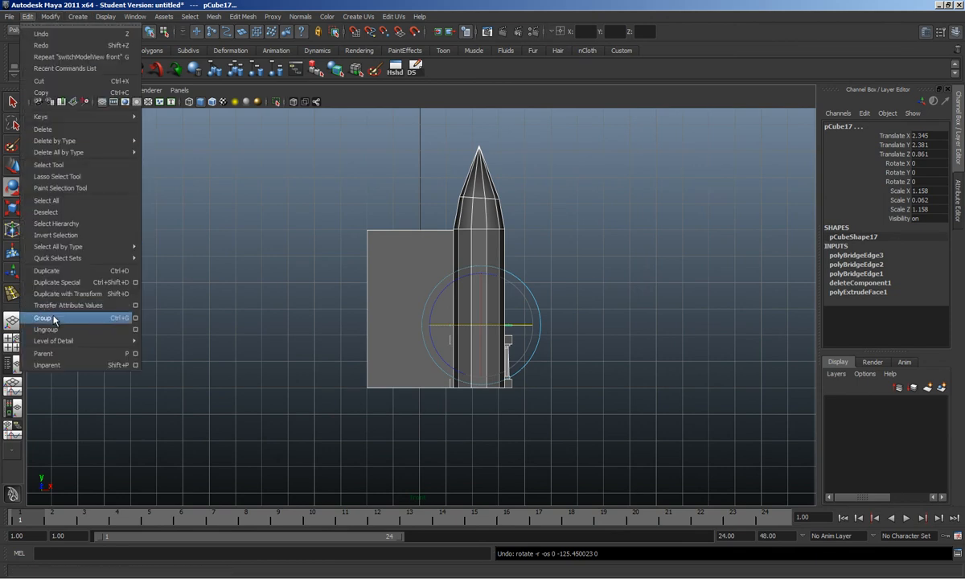
pyautogui.click(44, 318)
pyautogui.moveTo(431, 389); pyautogui.dragTo(378, 376)
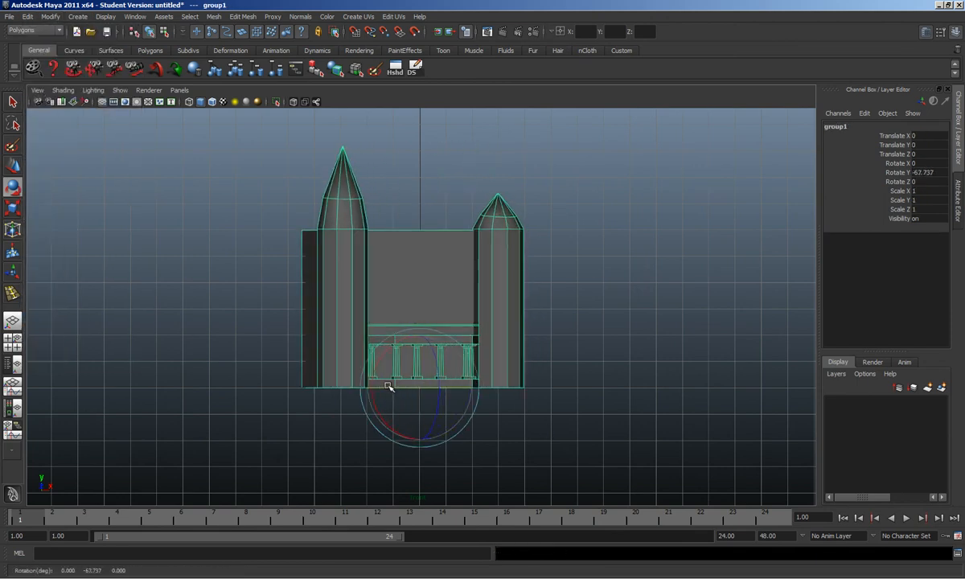
pyautogui.click(932, 173)
pyautogui.write('-90')
pyautogui.press('Return')
pyautogui.click(611, 214)
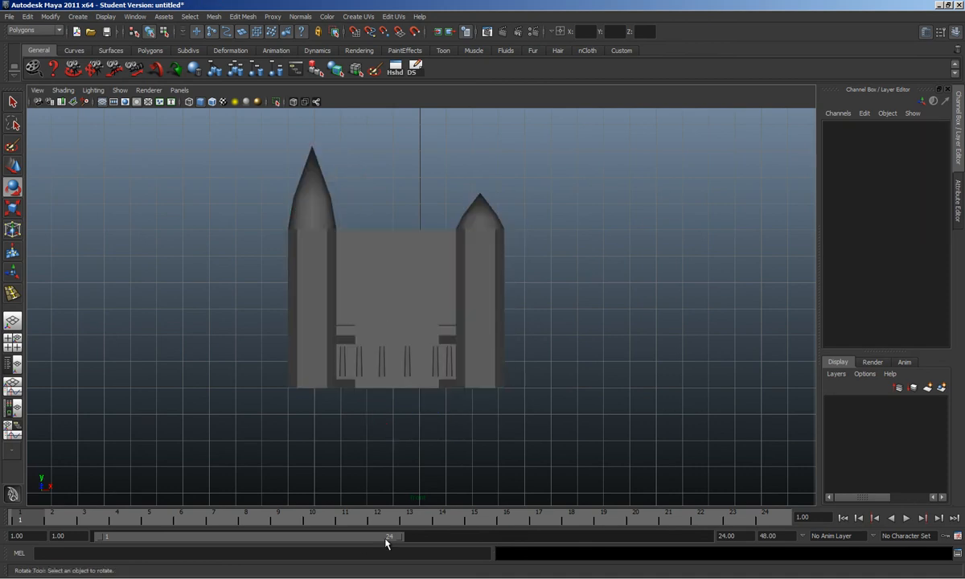
# Step: Zoom and pan the front view in close on the balcony columns
pyautogui.keyDown('alt'); pyautogui.moveTo(454, 302); pyautogui.dragTo(516, 351); pyautogui.keyUp('alt')
pyautogui.press('space')
pyautogui.press('space')
pyautogui.keyDown('alt'); pyautogui.moveTo(514, 350); pyautogui.dragTo(517, 394, button='right'); pyautogui.keyUp('alt')
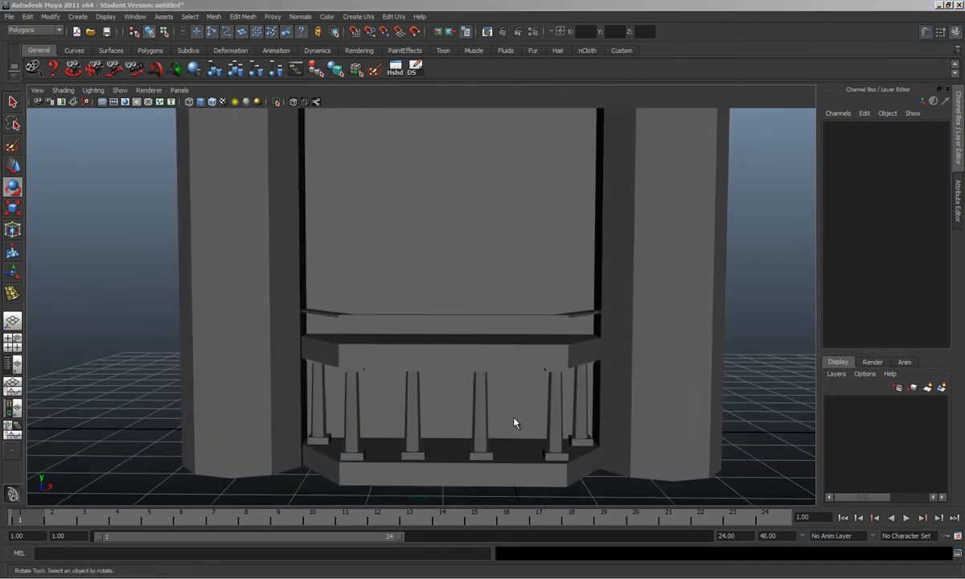
pyautogui.press('space')
pyautogui.keyDown('alt'); pyautogui.moveTo(515, 422); pyautogui.dragTo(491, 372, button='middle'); pyautogui.keyUp('alt')
pyautogui.scroll(5, 420, 345)
pyautogui.keyDown('alt'); pyautogui.moveTo(359, 353); pyautogui.dragTo(388, 262, button='middle'); pyautogui.keyUp('alt')
pyautogui.scroll(3, 433, 290)
pyautogui.keyDown('alt'); pyautogui.moveTo(539, 239); pyautogui.dragTo(353, 282, button='middle'); pyautogui.keyUp('alt')
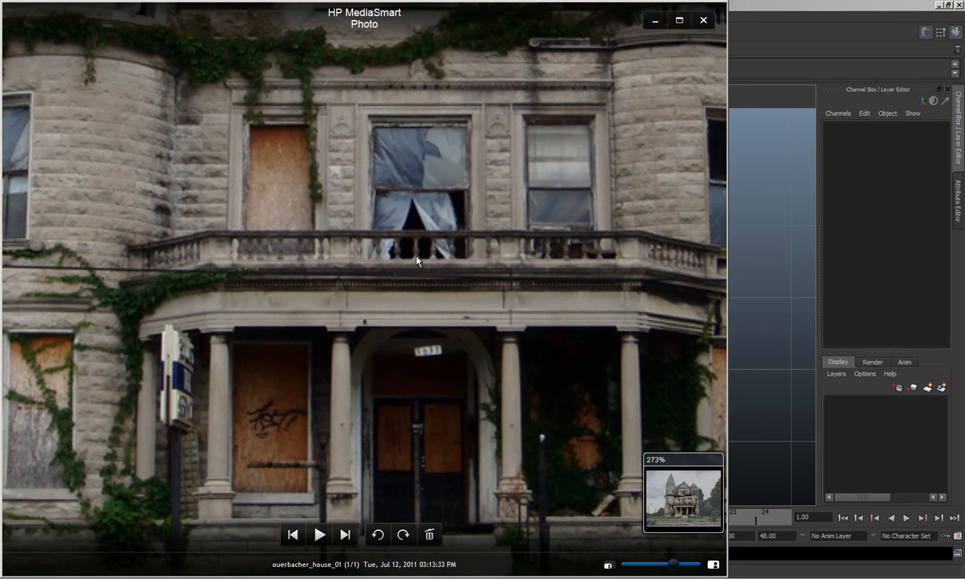
# Step: Start the CV Curve Tool in the front view, checking the reference photo briefly
pyautogui.click(756, 195)
pyautogui.moveTo(418, 247)
pyautogui.keyDown('alt'); pyautogui.mouseDown(button='middle')
pyautogui.moveTo(444, 254)
pyautogui.moveTo(430, 260)
pyautogui.mouseUp(button='middle'); pyautogui.keyUp('alt')
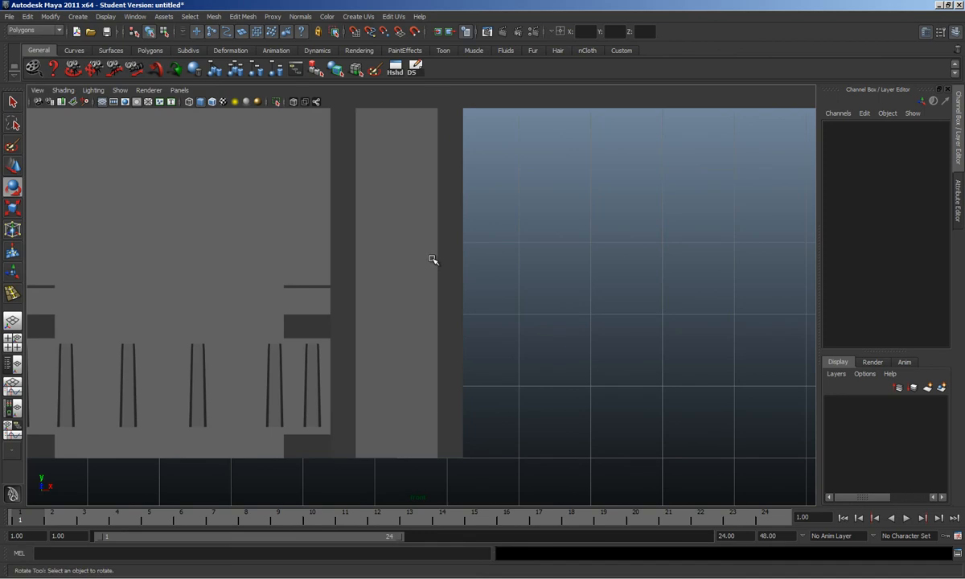
pyautogui.press('g')
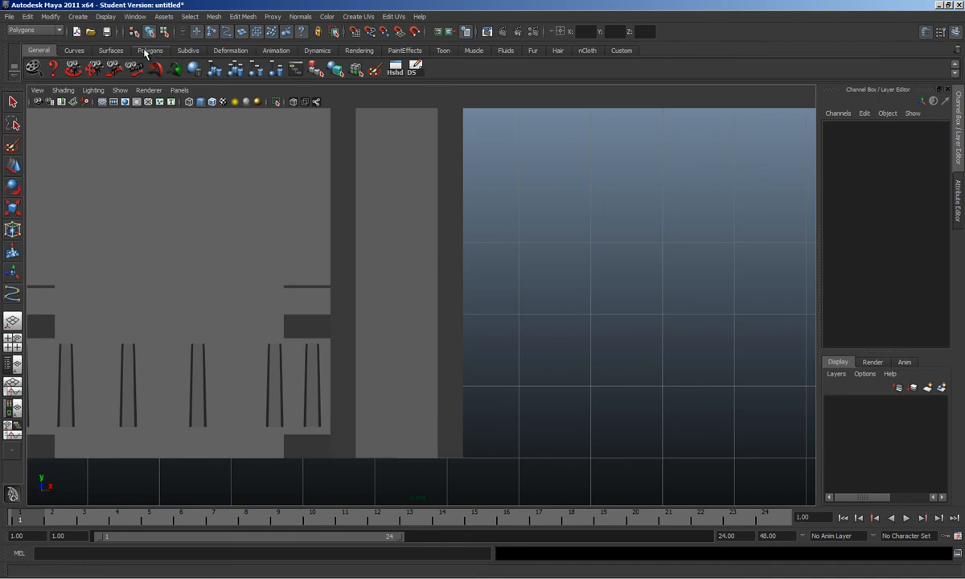
pyautogui.click(85, 18)
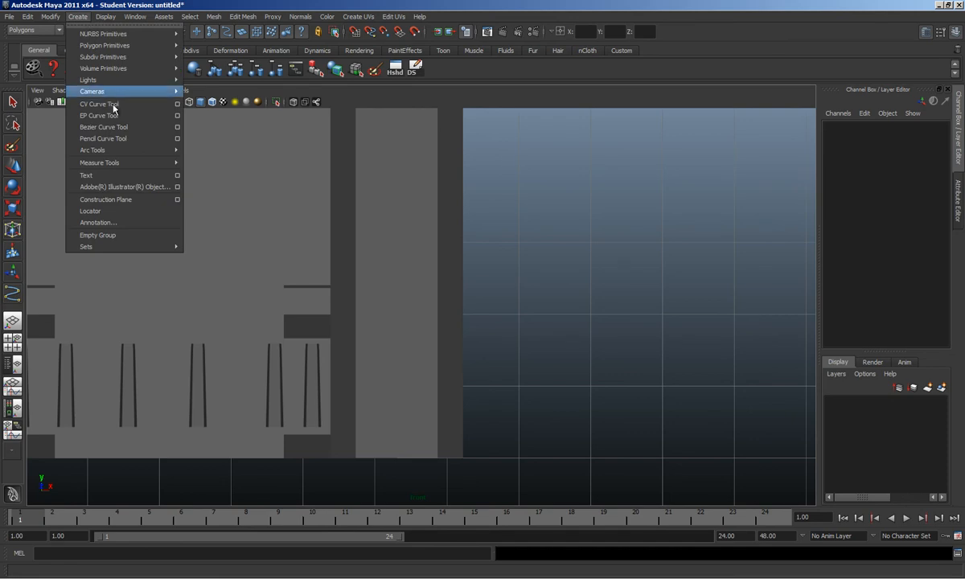
pyautogui.click(98, 105)
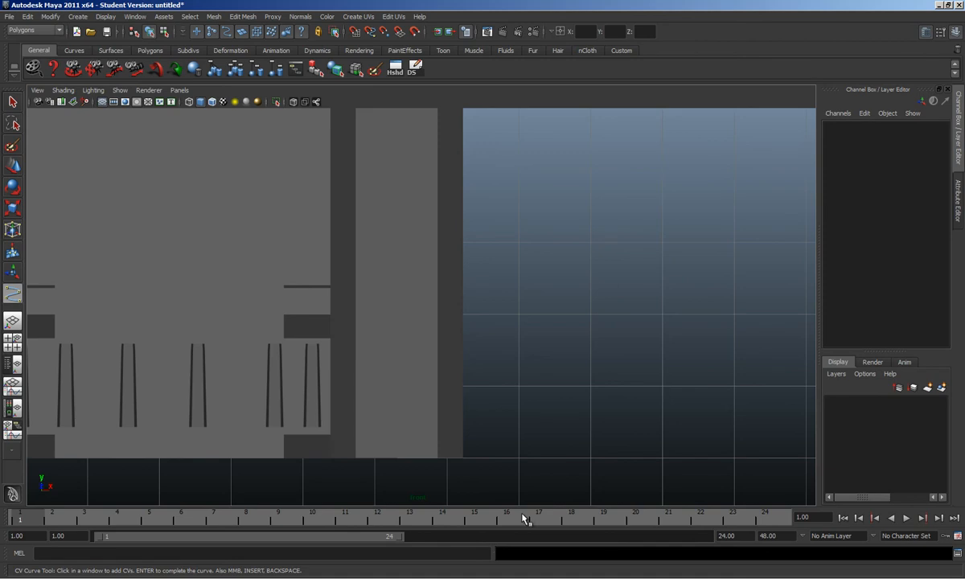
pyautogui.click(551, 578)
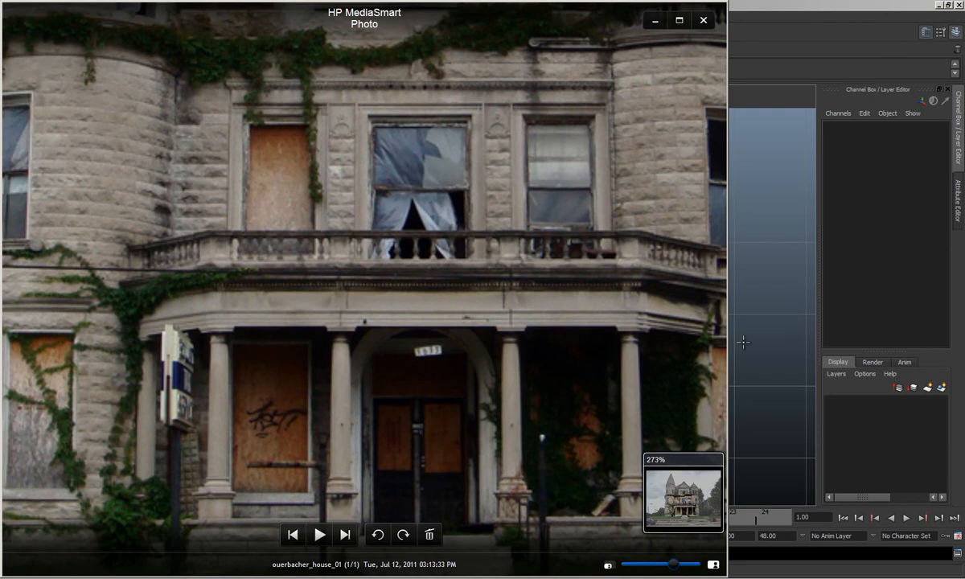
pyautogui.click(739, 6)
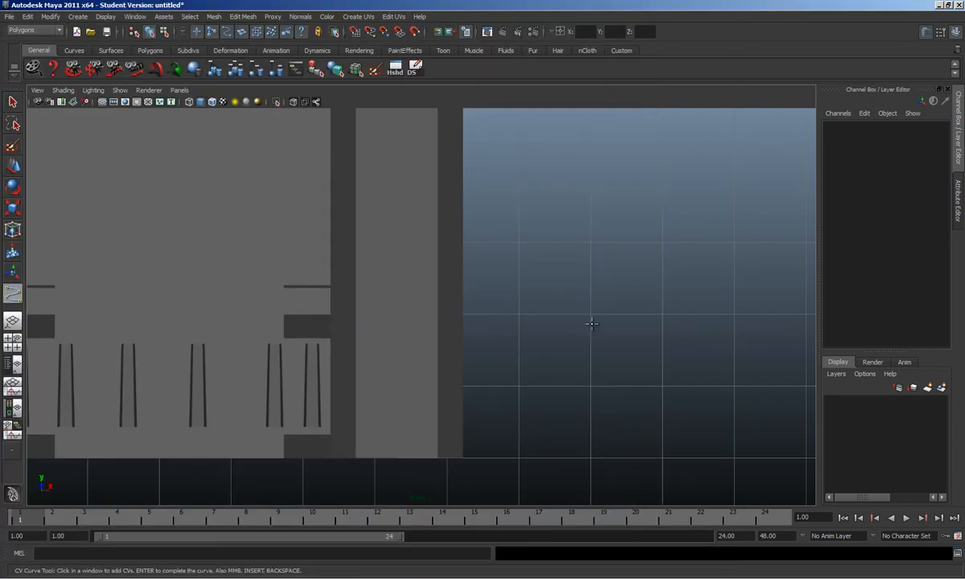
# Step: Place three CVs beside the house, finish the trial curve, and delete it
pyautogui.click(665, 211)
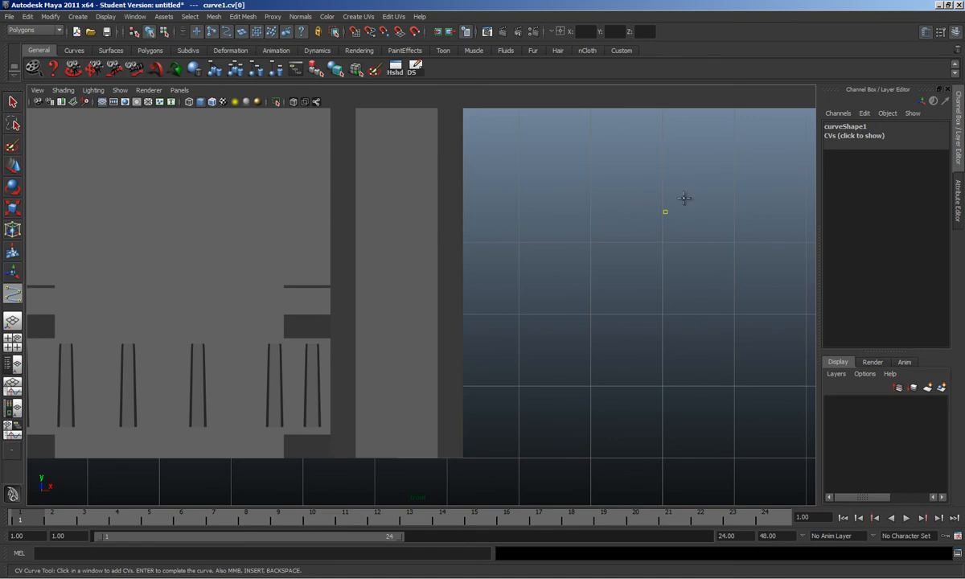
pyautogui.click(648, 233)
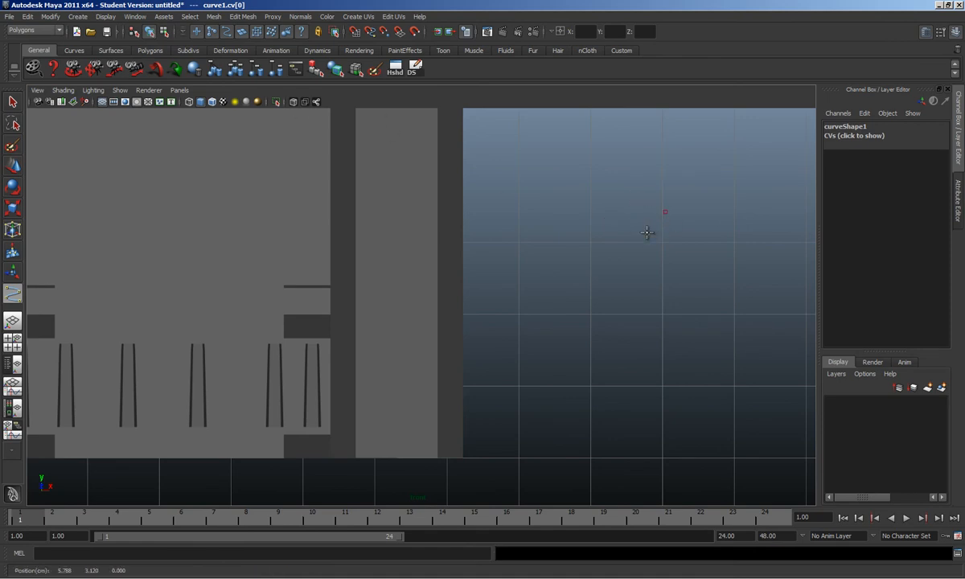
pyautogui.click(659, 257)
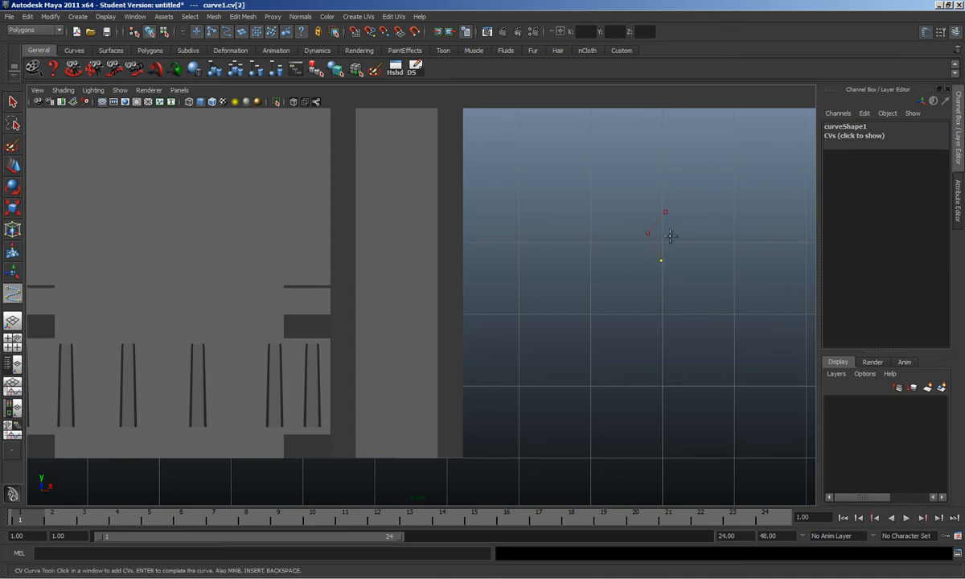
pyautogui.press('e')
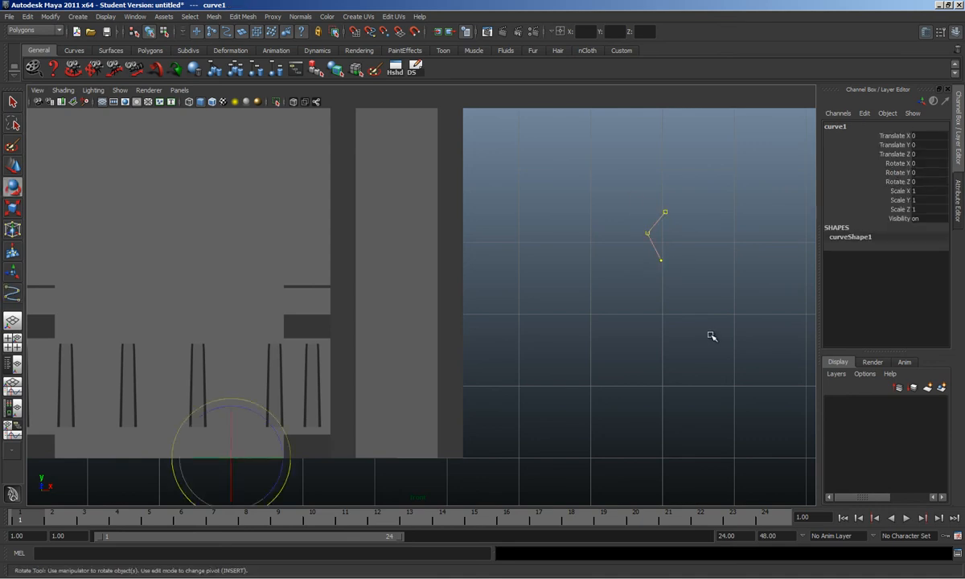
pyautogui.press('Delete')
# Step: Draw an eight-point EP curve down the front view as the S-shaped baluster profile
pyautogui.click(77, 16)
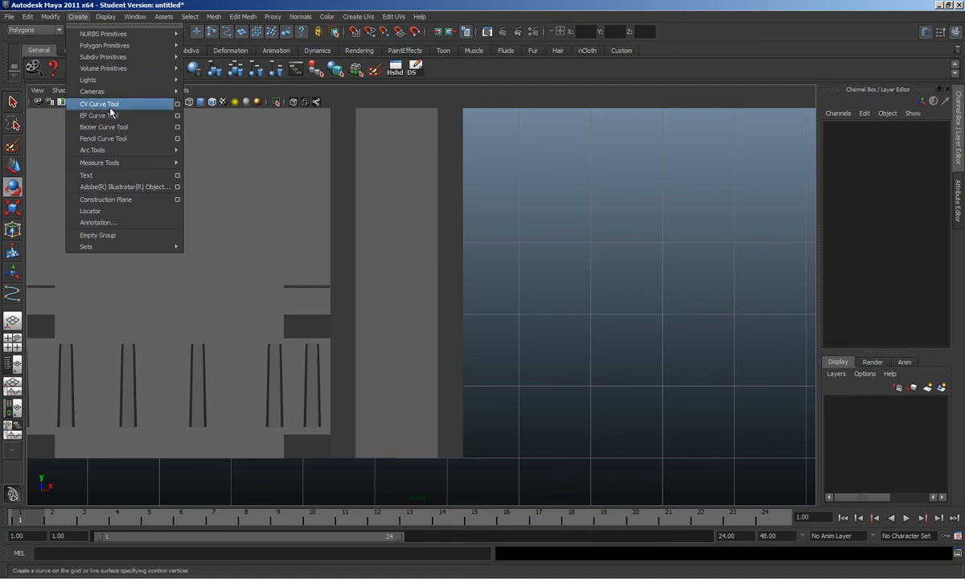
pyautogui.click(138, 113)
pyautogui.click(675, 228)
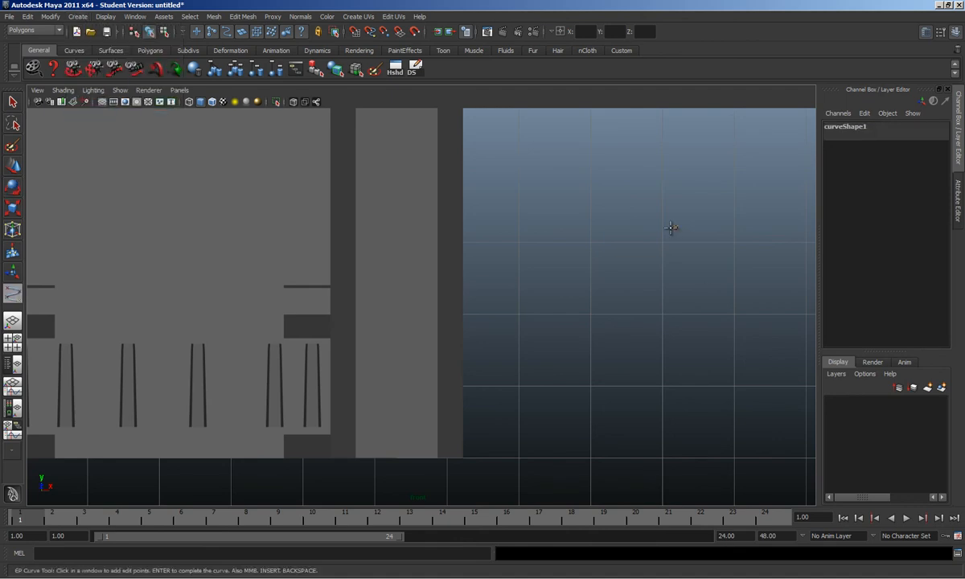
pyautogui.click(663, 268)
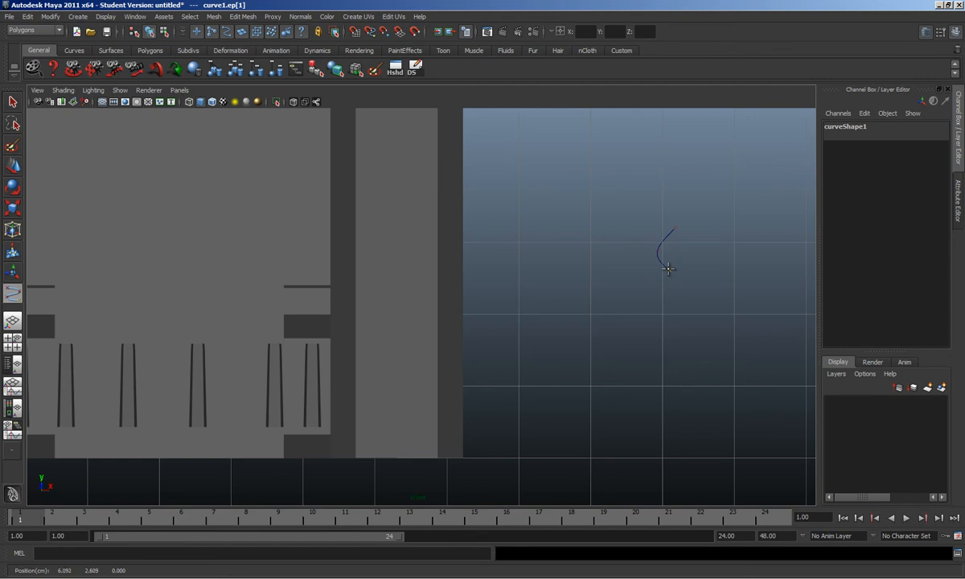
pyautogui.click(667, 269)
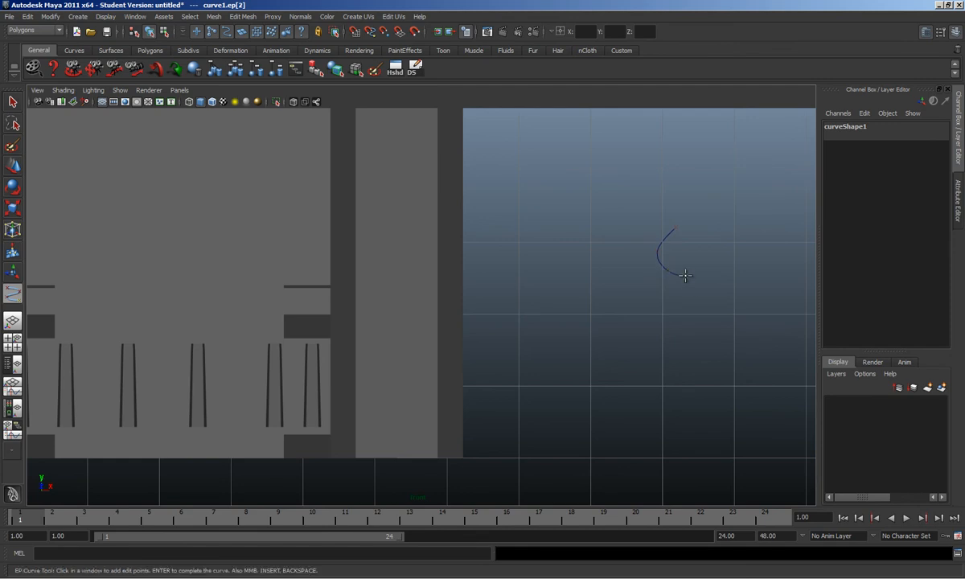
pyautogui.click(689, 290)
pyautogui.click(672, 308)
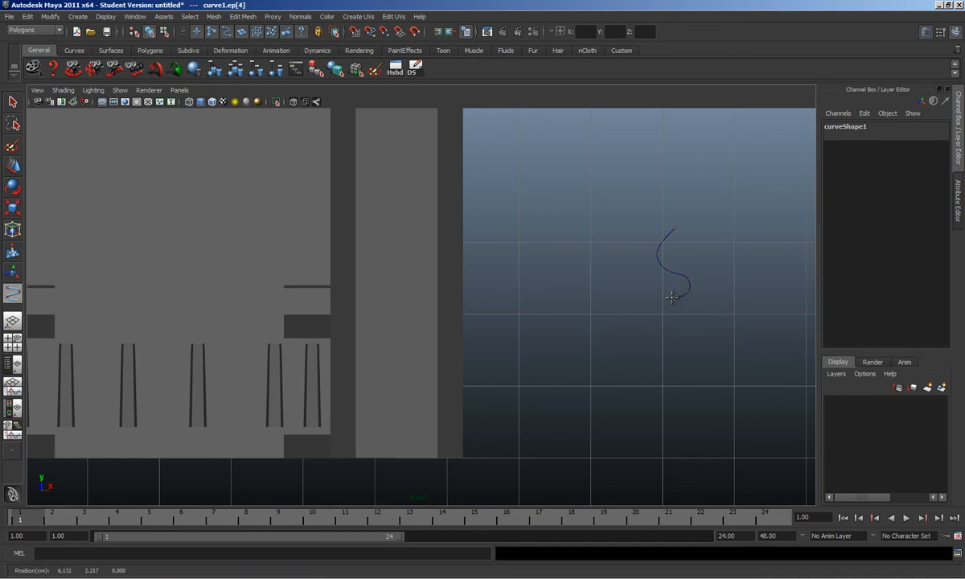
pyautogui.click(671, 298)
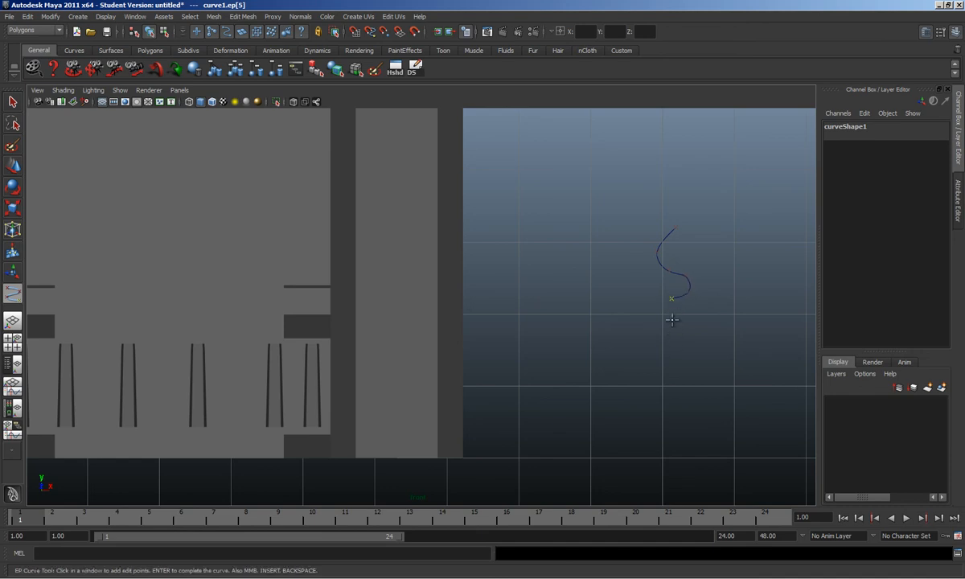
pyautogui.click(667, 321)
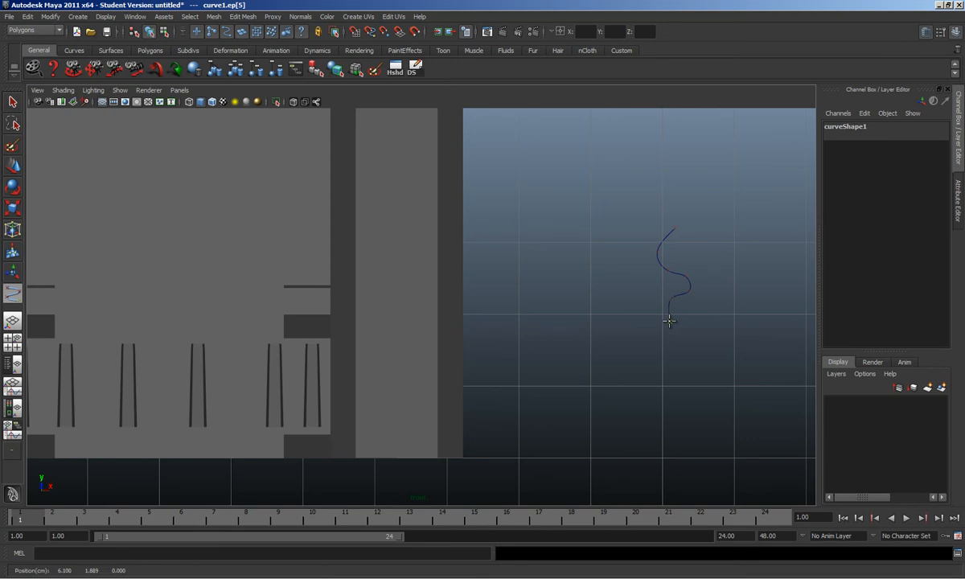
pyautogui.click(685, 336)
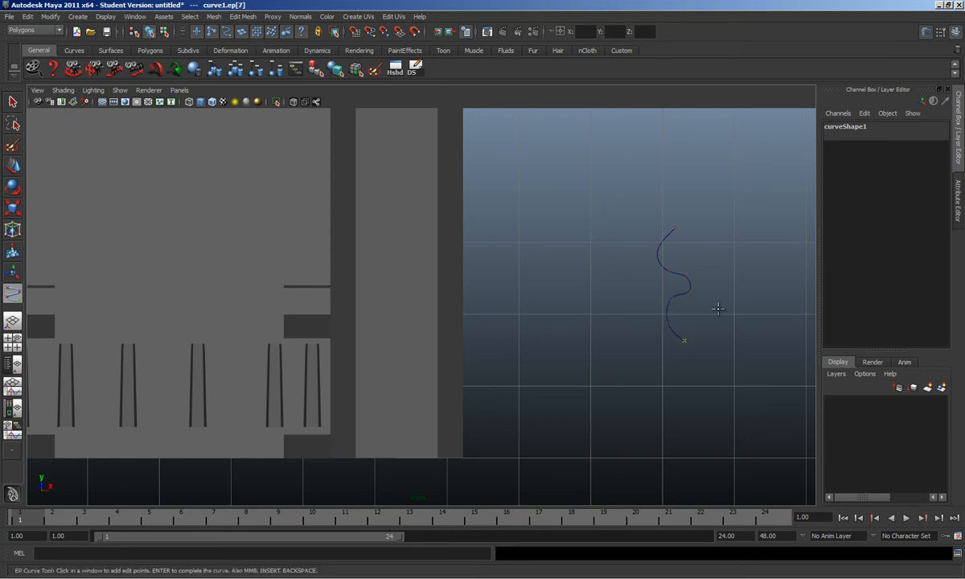
pyautogui.press('e')
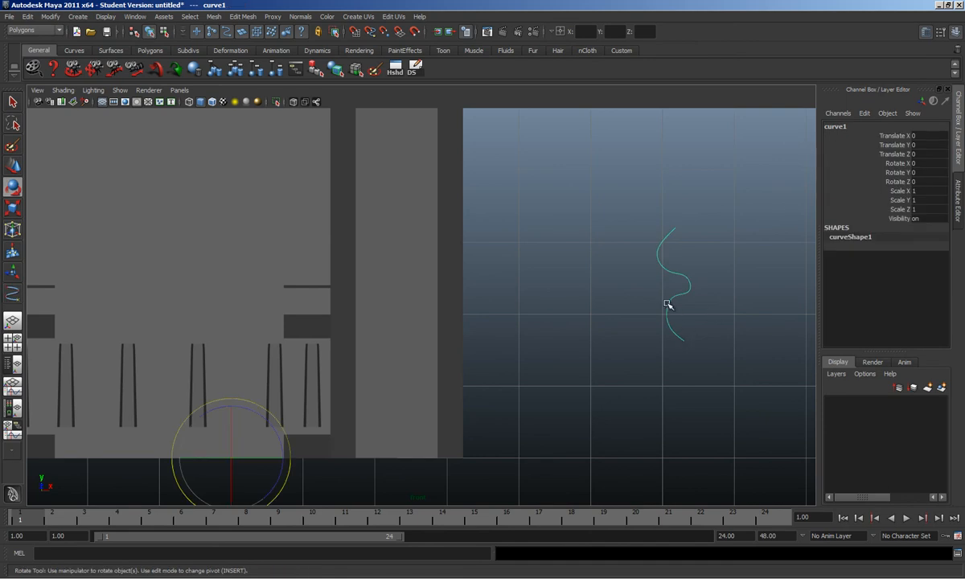
# Step: Reshape the curve by moving its bottom, middle, and top control vertices
pyautogui.moveTo(667, 304); pyautogui.dragTo(618, 296, button='right')
pyautogui.moveTo(654, 310); pyautogui.dragTo(659, 332)
pyautogui.press('w')
pyautogui.click(667, 299)
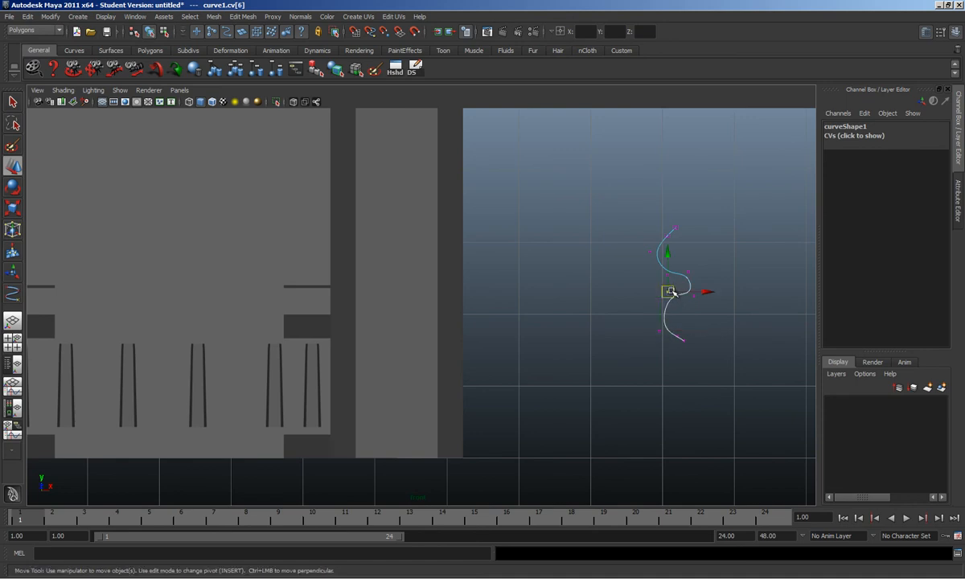
pyautogui.moveTo(671, 300); pyautogui.dragTo(694, 300)
pyautogui.click(667, 273)
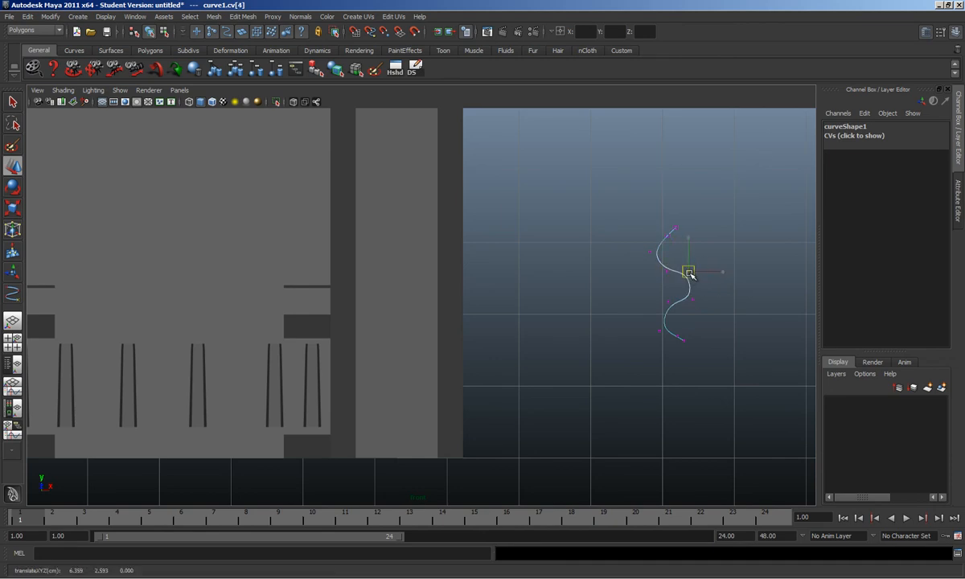
pyautogui.click(677, 228)
pyautogui.moveTo(681, 229); pyautogui.dragTo(681, 228)
# Step: Return to object mode and select the whole curve1
pyautogui.moveTo(678, 335); pyautogui.dragTo(714, 320, button='right')
pyautogui.click(705, 312)
pyautogui.click(684, 300)
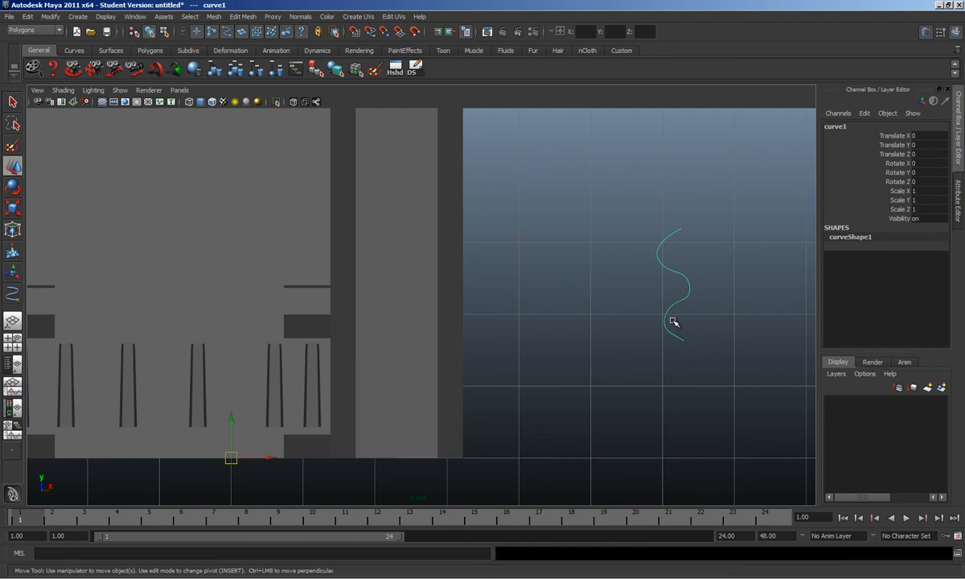
pyautogui.click(32, 29)
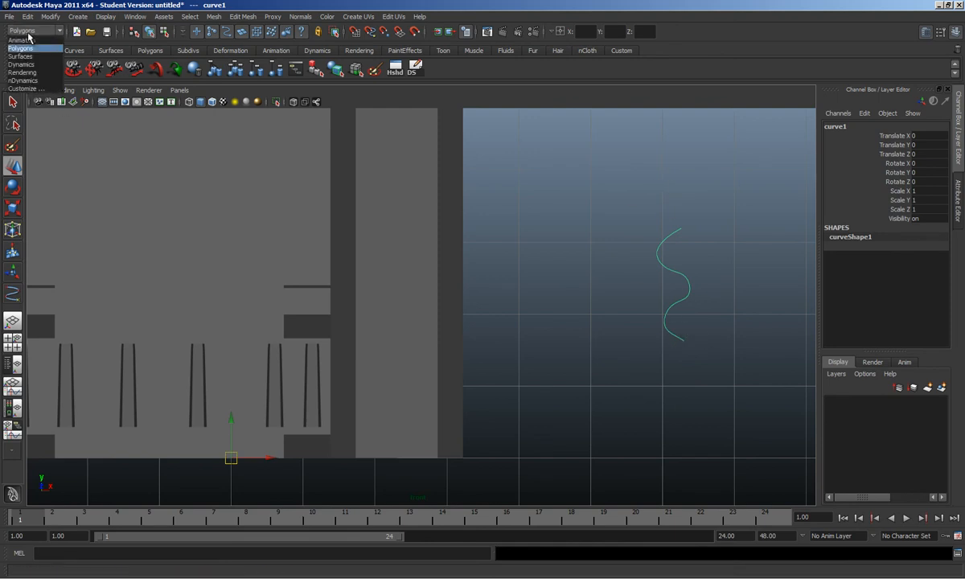
# Step: Switch to the Surfaces menu set, try a loft and revolve, then undo the revolve and a curve move
pyautogui.click(22, 58)
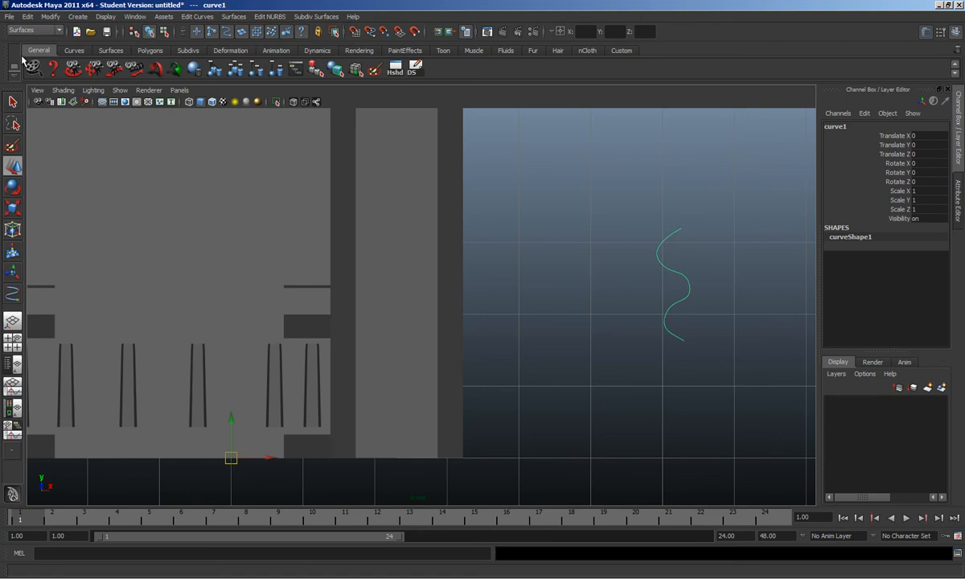
pyautogui.click(225, 17)
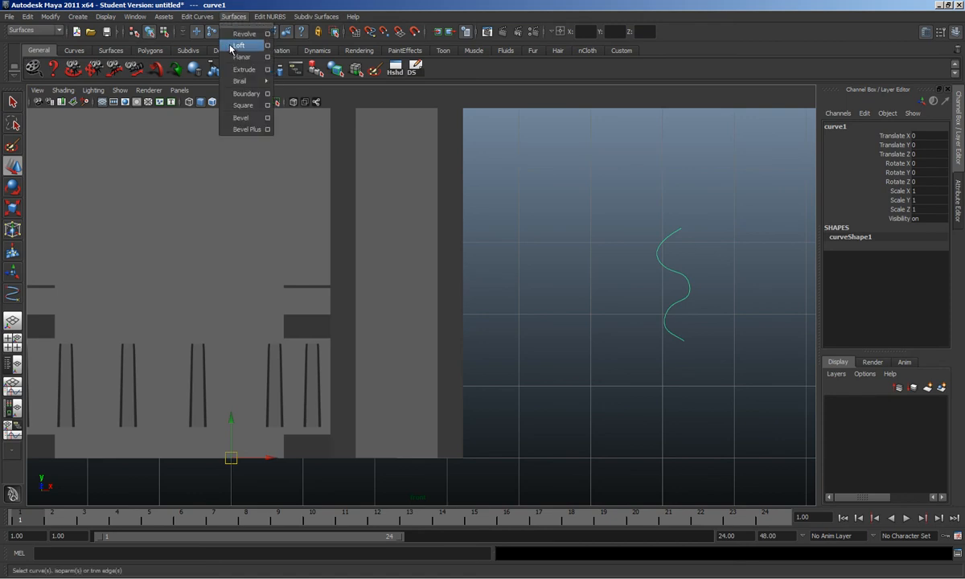
pyautogui.click(238, 46)
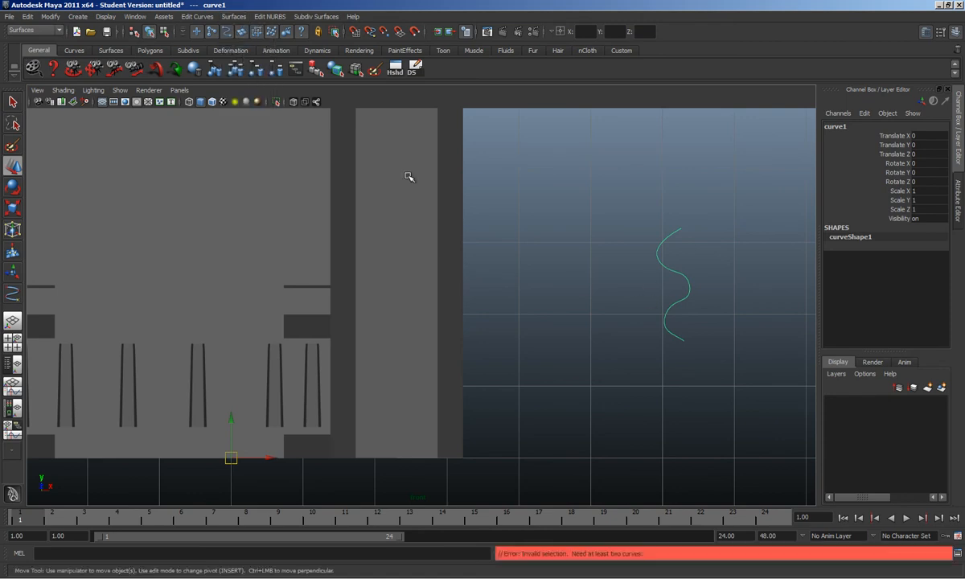
pyautogui.click(233, 17)
pyautogui.click(232, 56)
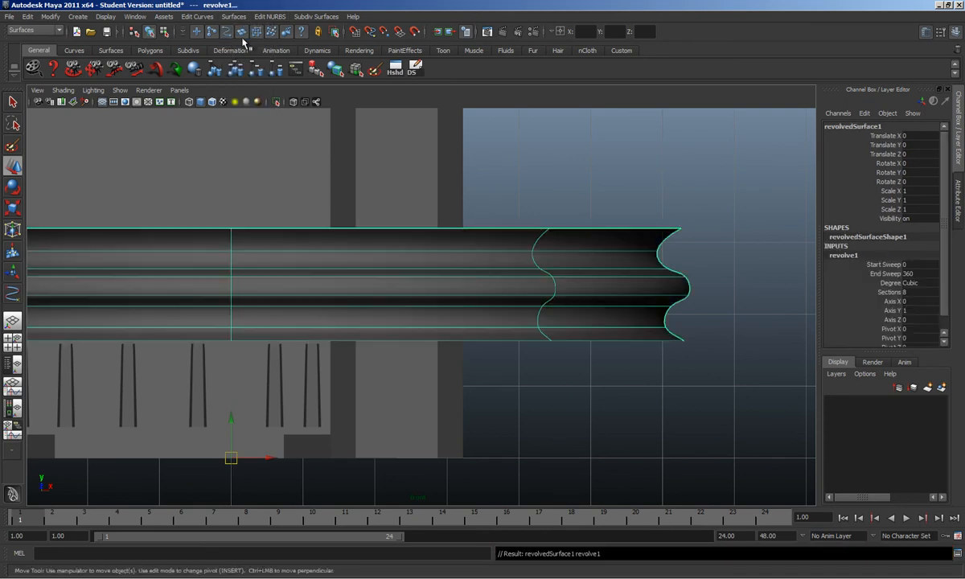
pyautogui.scroll(-5, 537, 362)
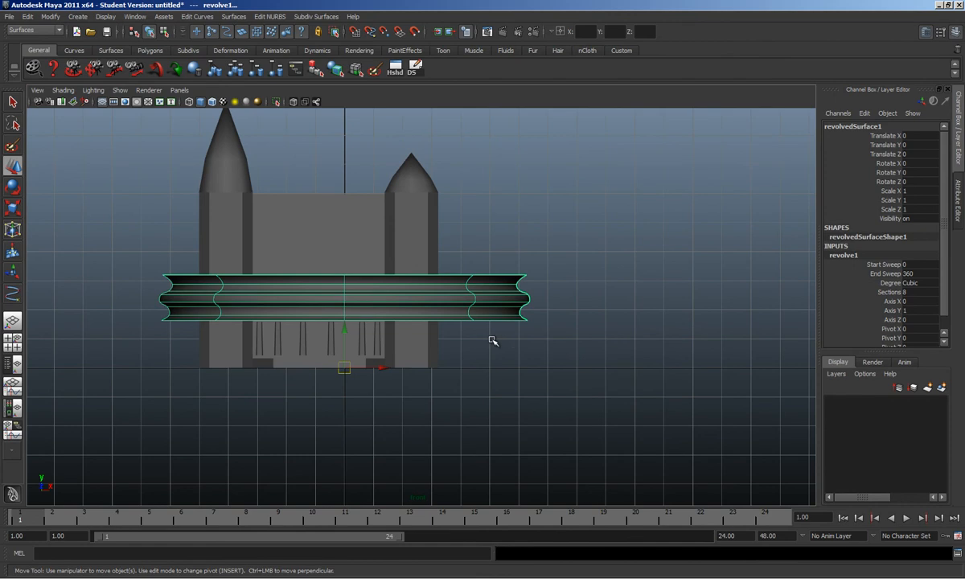
pyautogui.scroll(2, 490, 341)
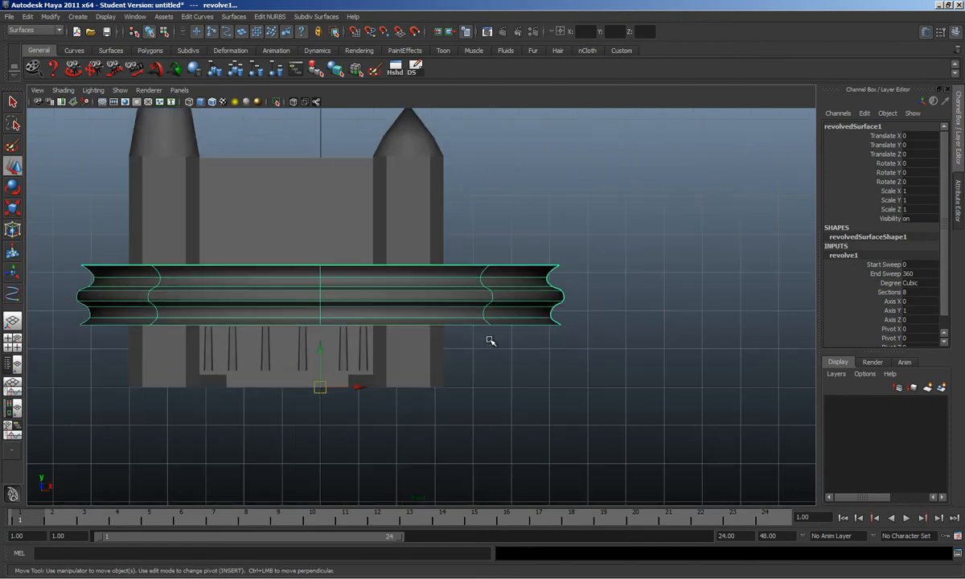
pyautogui.scroll(3, 490, 340)
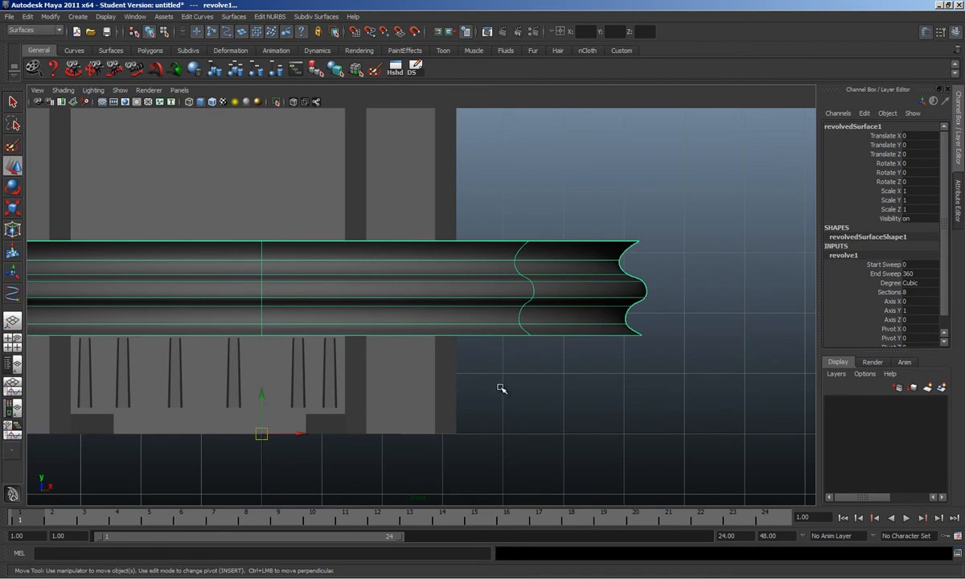
pyautogui.hotkey('ctrl', 'z')
pyautogui.moveTo(261, 440); pyautogui.dragTo(266, 426)
pyautogui.hotkey('ctrl', 'z')
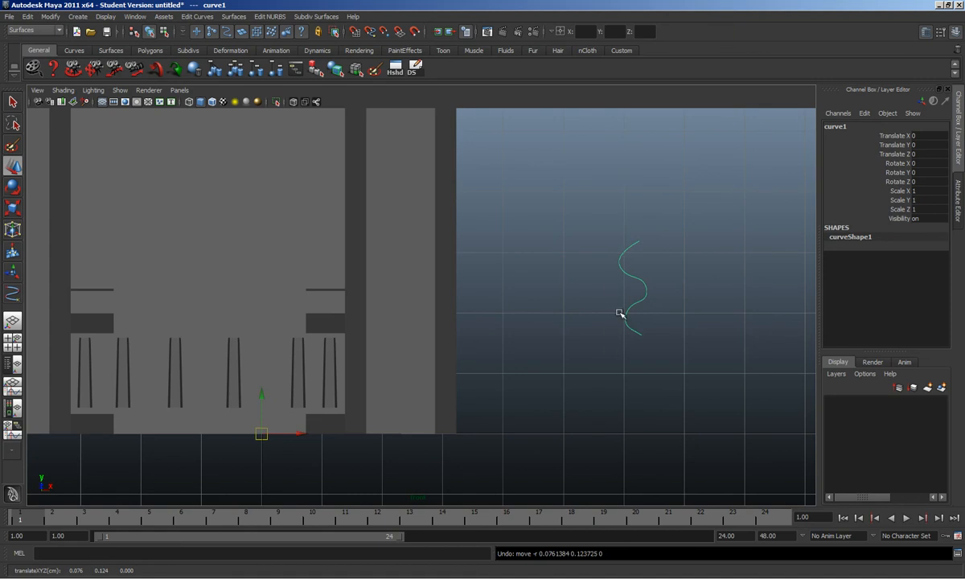
# Step: Center the profile curve's pivot and frame the front view on the curve
pyautogui.click(50, 17)
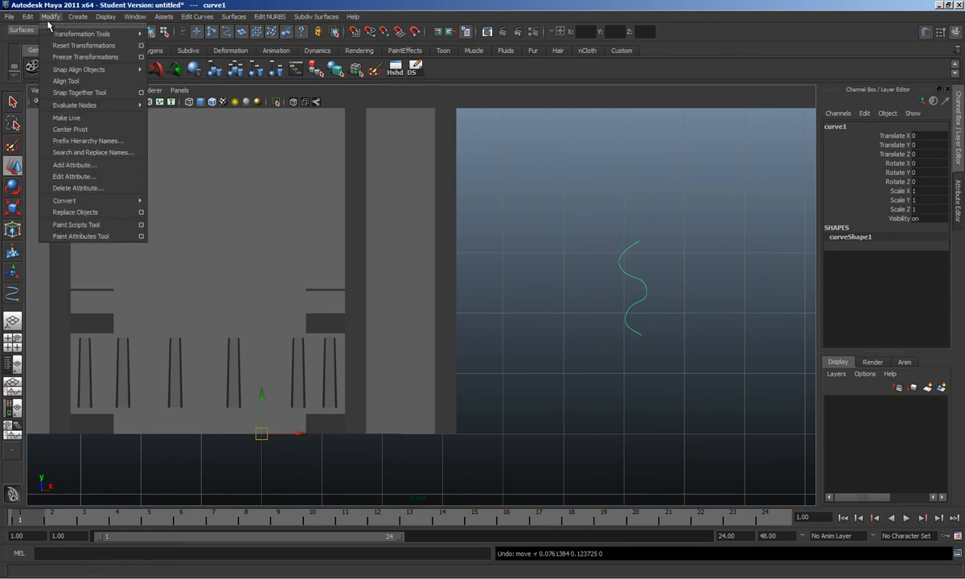
pyautogui.click(96, 130)
pyautogui.scroll(3, 671, 281)
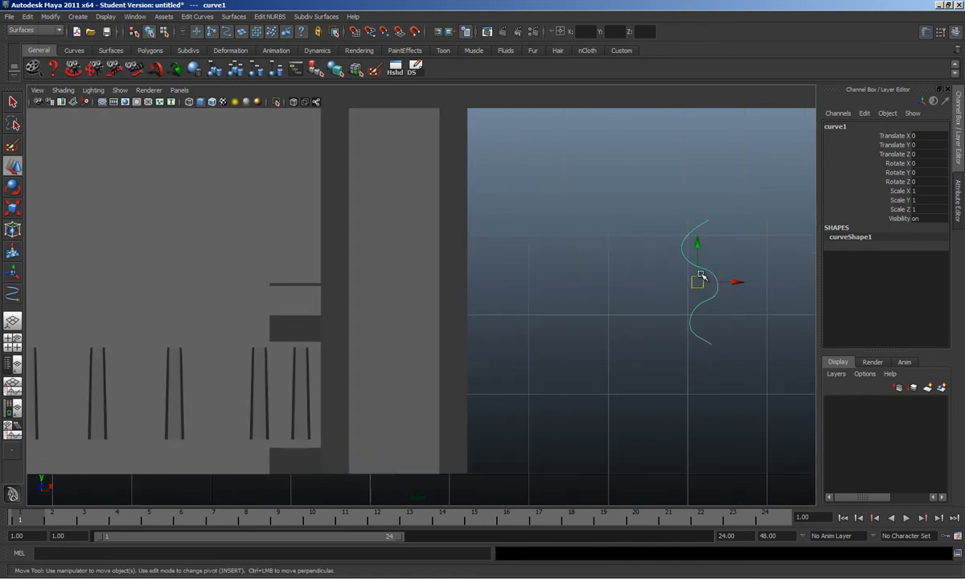
pyautogui.keyDown('alt'); pyautogui.moveTo(725, 258); pyautogui.dragTo(579, 285, button='middle'); pyautogui.keyUp('alt')
pyautogui.keyDown('alt'); pyautogui.moveTo(579, 285); pyautogui.dragTo(652, 278, button='right'); pyautogui.keyUp('alt')
pyautogui.moveTo(651, 278); pyautogui.dragTo(648, 281, button='middle')
pyautogui.press('super')
pyautogui.click(665, 277)
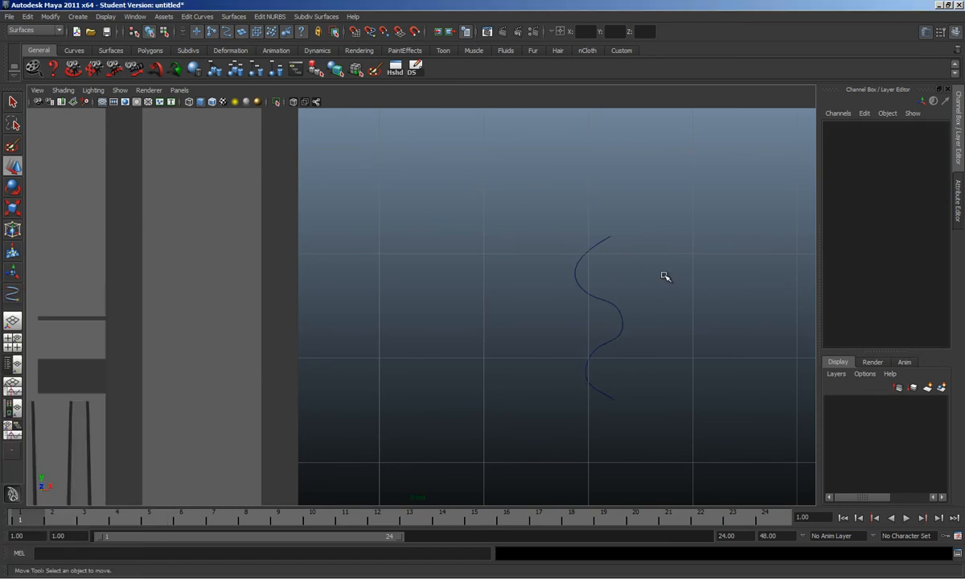
pyautogui.moveTo(545, 261); pyautogui.dragTo(632, 301)
pyautogui.keyDown('alt'); pyautogui.moveTo(639, 304); pyautogui.dragTo(587, 317, button='middle'); pyautogui.keyUp('alt')
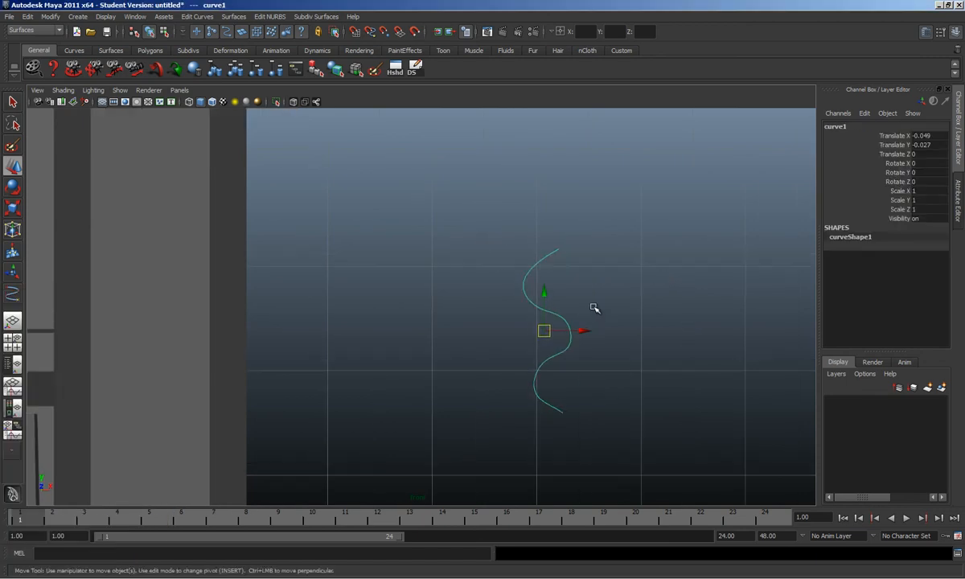
# Step: Move the curve's pivot to the left to set the revolve axis
pyautogui.press('Insert')
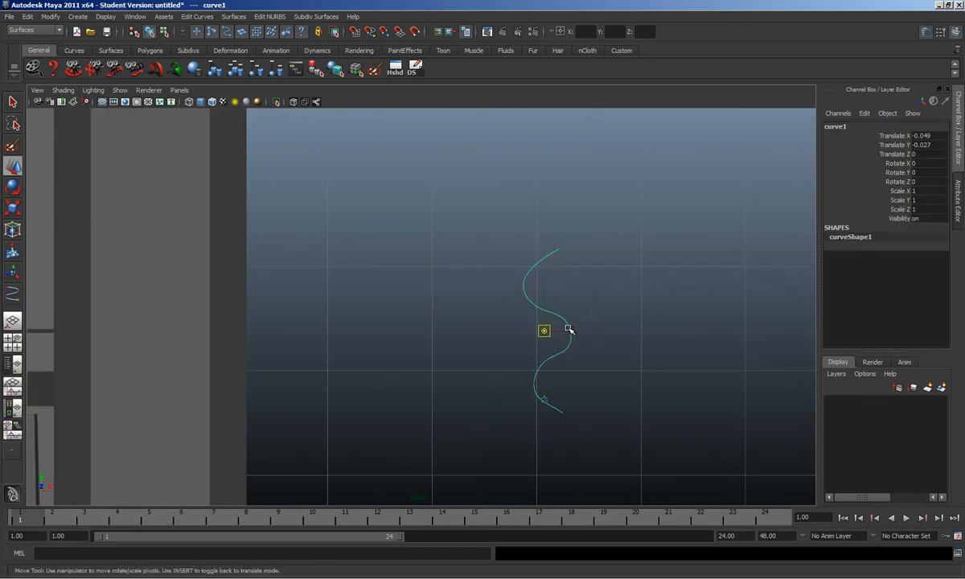
pyautogui.click(543, 327)
pyautogui.click(572, 335)
pyautogui.click(575, 332)
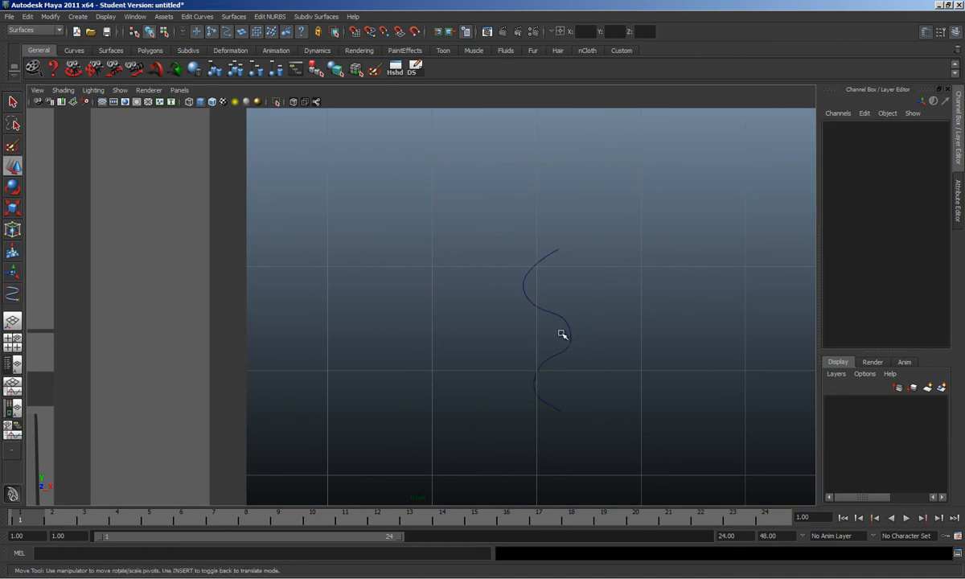
pyautogui.click(568, 338)
pyautogui.moveTo(565, 333); pyautogui.dragTo(543, 332)
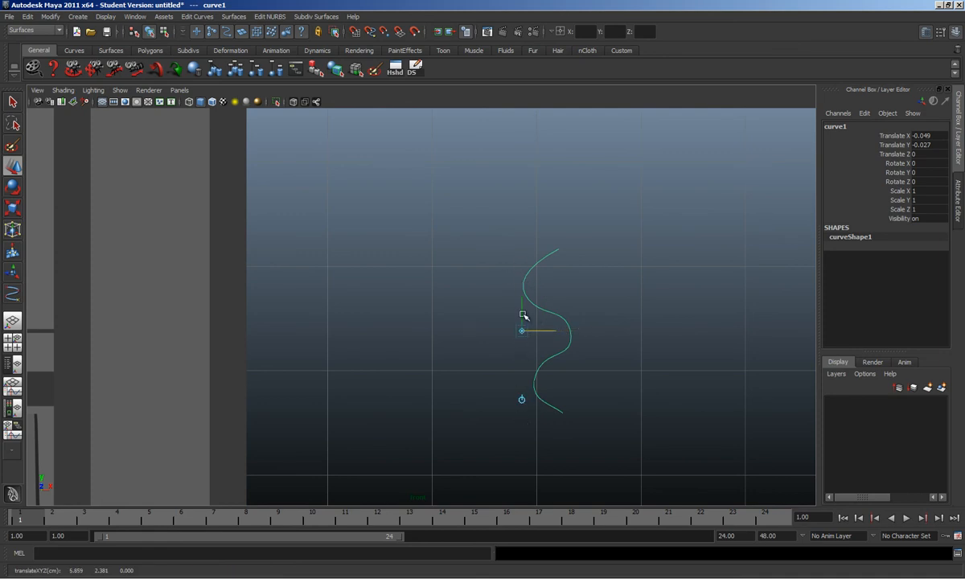
pyautogui.press('Insert')
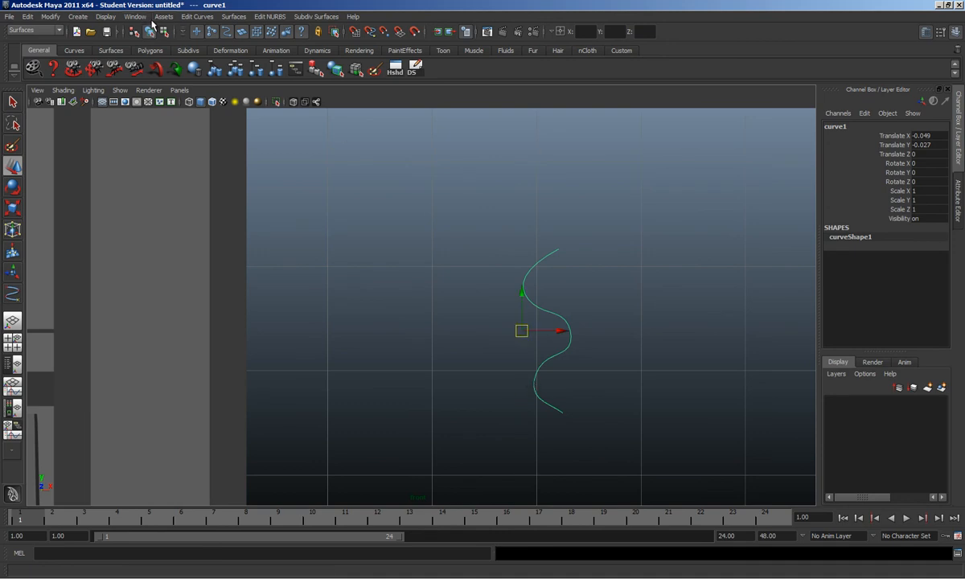
# Step: Revolve curve1 into revolvedSurface1, a 360° vase-shaped baluster with 8 sections
pyautogui.click(227, 20)
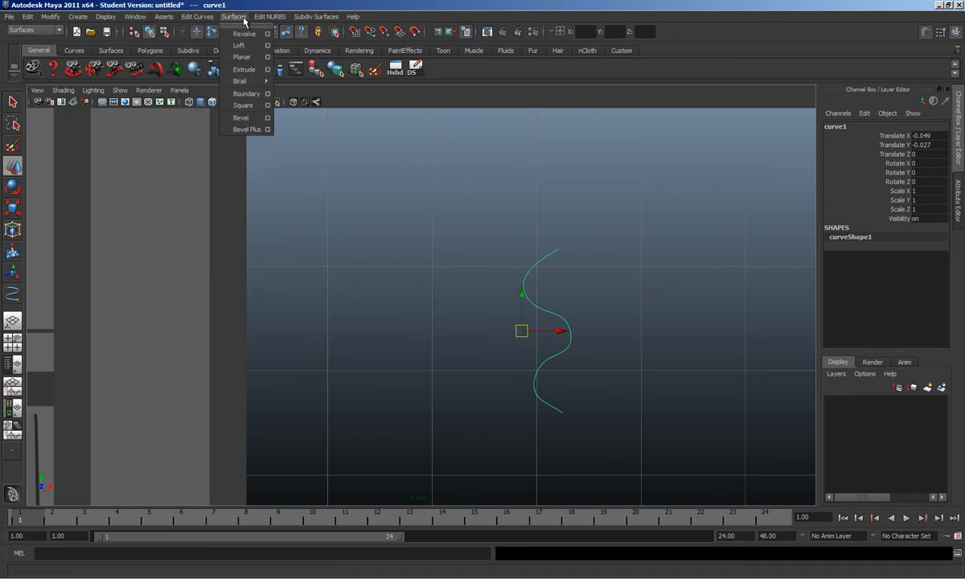
pyautogui.click(245, 34)
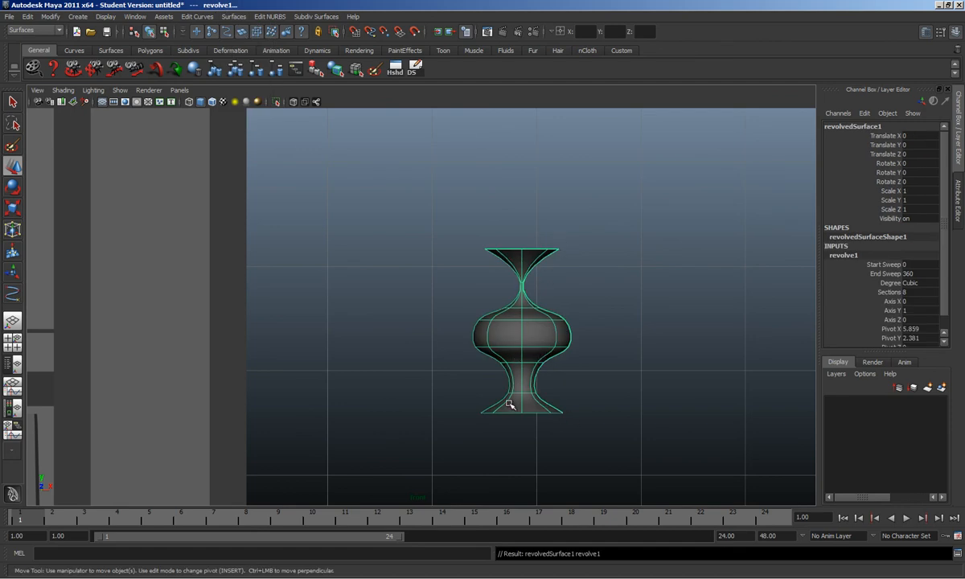
pyautogui.scroll(-2, 884, 278)
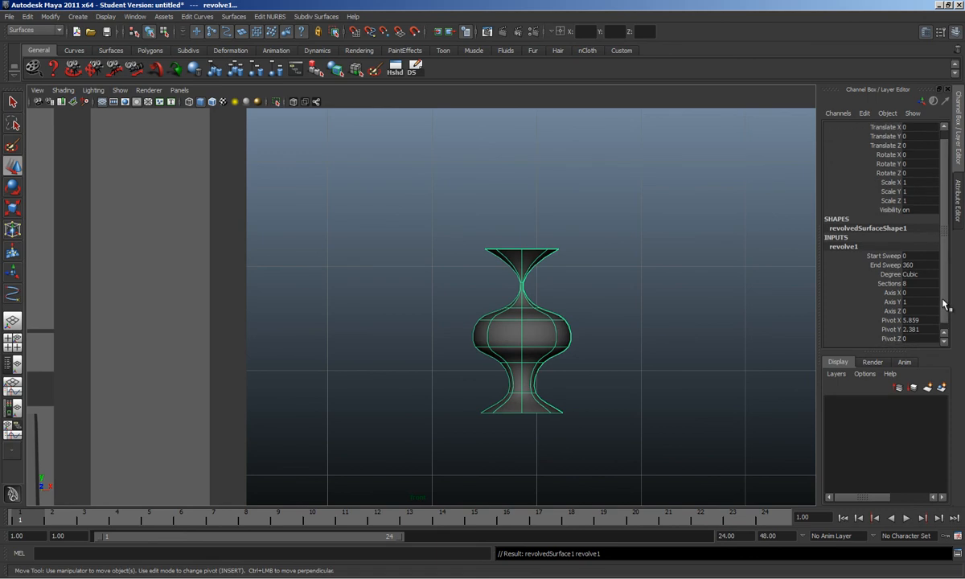
# Step: Adjust the revolve's Pivot X setting to change the baluster's width
pyautogui.click(888, 315)
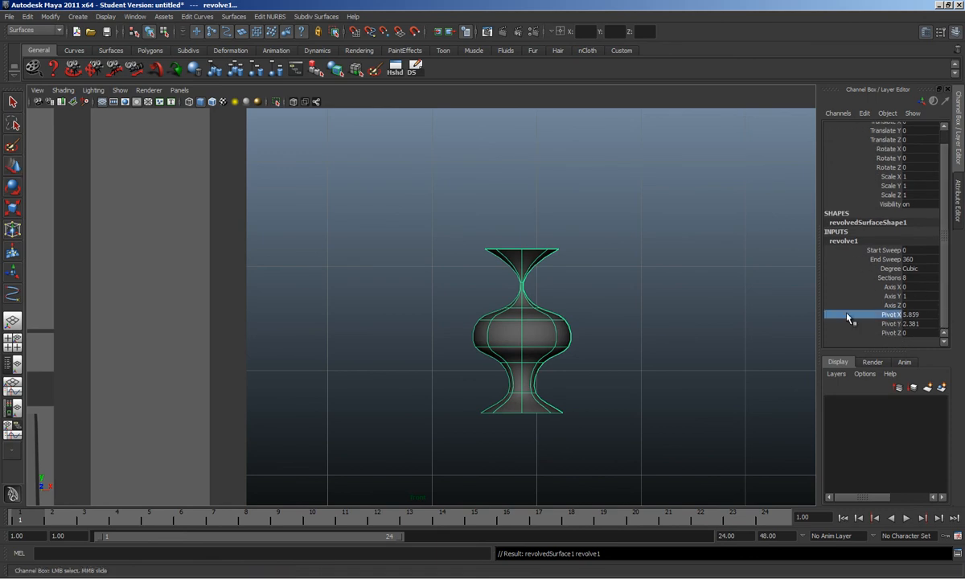
pyautogui.moveTo(689, 313); pyautogui.dragTo(685, 315, button='middle')
pyautogui.keyDown('alt'); pyautogui.moveTo(685, 315); pyautogui.dragTo(628, 313, button='right'); pyautogui.keyUp('alt')
pyautogui.moveTo(628, 312); pyautogui.dragTo(628, 312, button='middle')
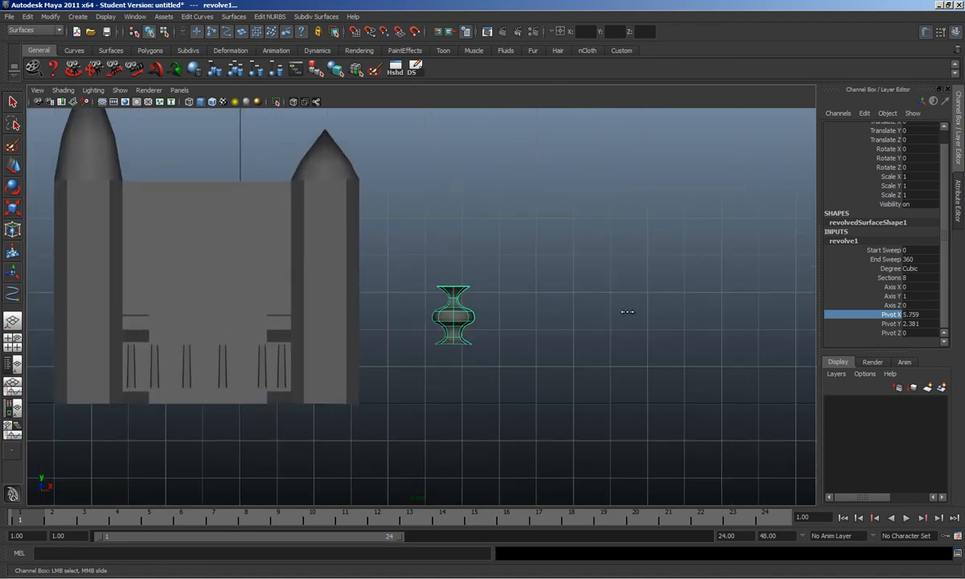
# Step: Select the neck's ring of control vertices and raise it to lengthen the neck
pyautogui.click(457, 347)
pyautogui.click(467, 322)
pyautogui.keyDown('alt'); pyautogui.moveTo(467, 322); pyautogui.dragTo(522, 323, button='right'); pyautogui.keyUp('alt')
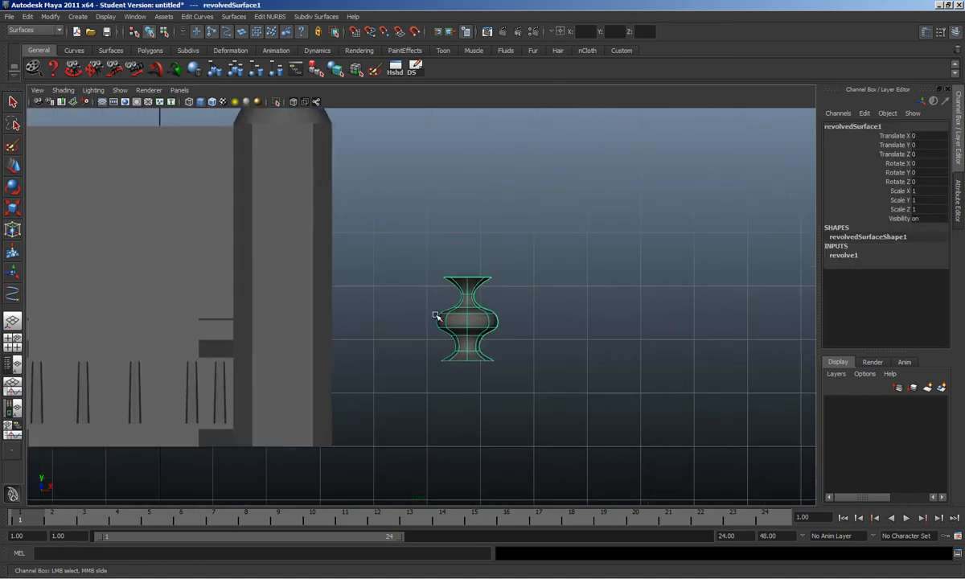
pyautogui.keyDown('alt'); pyautogui.moveTo(409, 290); pyautogui.dragTo(502, 346, button='middle'); pyautogui.keyUp('alt')
pyautogui.keyDown('alt'); pyautogui.moveTo(502, 345); pyautogui.dragTo(645, 345, button='right'); pyautogui.keyUp('alt')
pyautogui.keyDown('alt'); pyautogui.moveTo(651, 339); pyautogui.dragTo(573, 334, button='middle'); pyautogui.keyUp('alt')
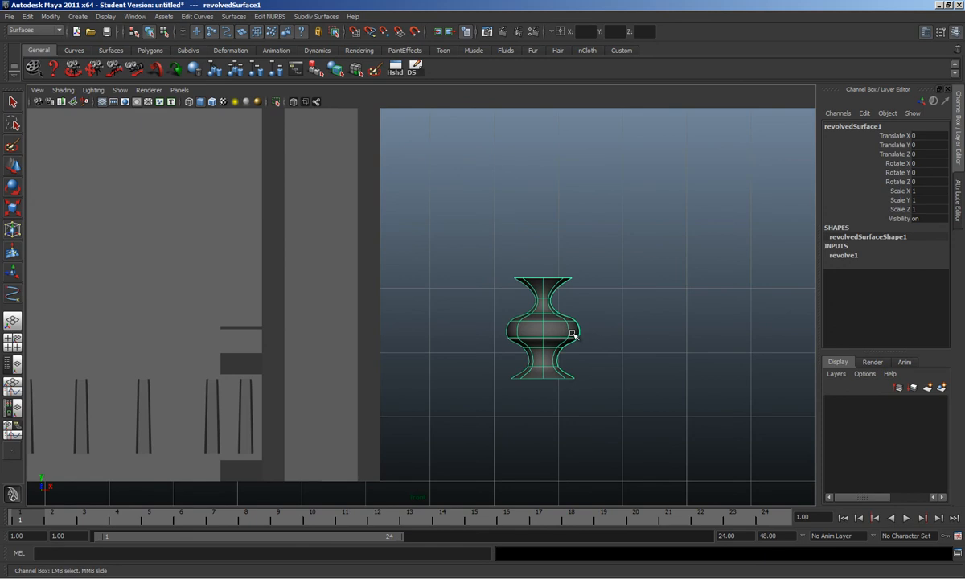
pyautogui.moveTo(572, 333); pyautogui.dragTo(531, 332, button='right')
pyautogui.scroll(5, 532, 332)
pyautogui.moveTo(534, 315); pyautogui.dragTo(700, 342)
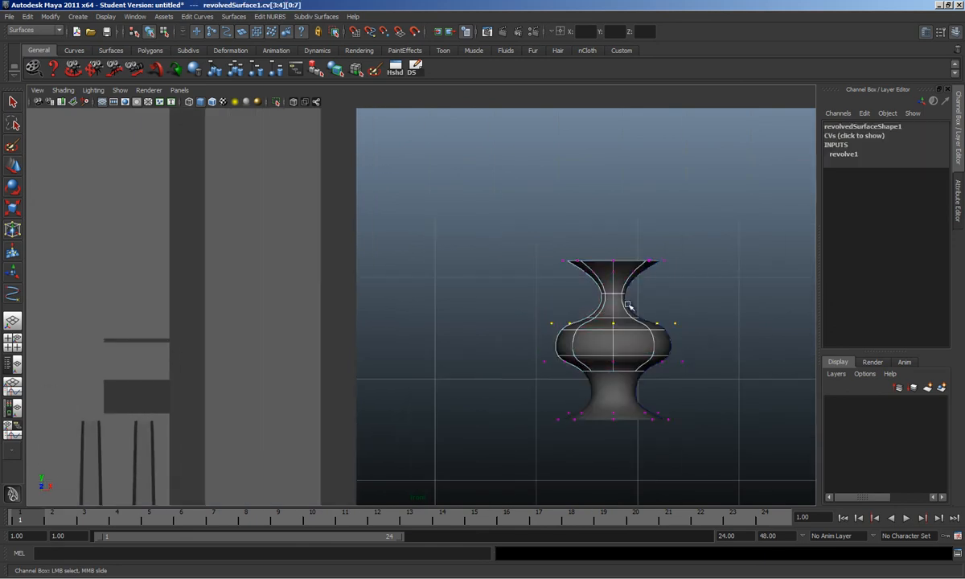
pyautogui.press('w')
pyautogui.moveTo(616, 295); pyautogui.dragTo(615, 286)
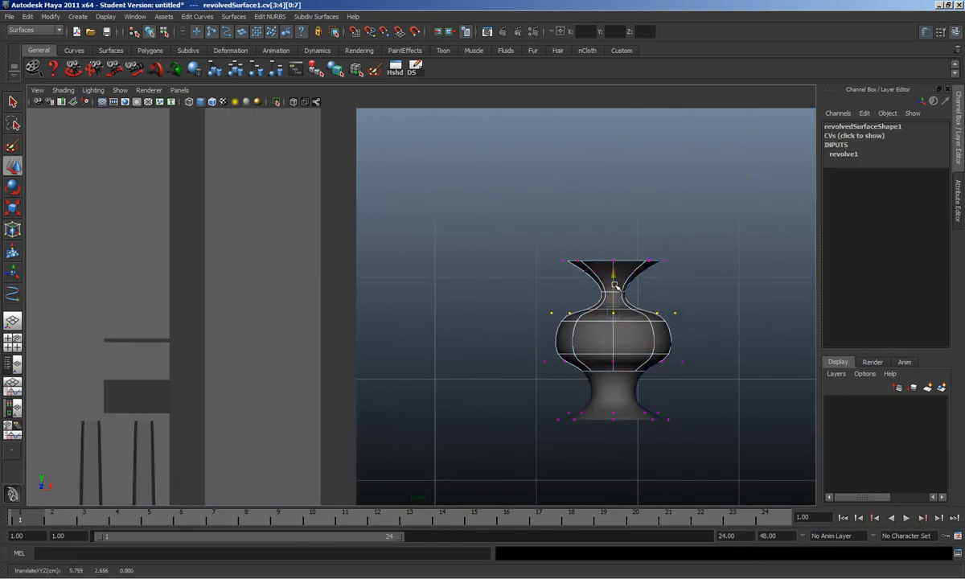
# Step: Lower the lower-body vertex row and pull the lower-left and lower-right vertices inward
pyautogui.moveTo(500, 320); pyautogui.dragTo(734, 374)
pyautogui.moveTo(614, 330); pyautogui.dragTo(611, 338)
pyautogui.moveTo(519, 293); pyautogui.dragTo(563, 394)
pyautogui.moveTo(536, 359); pyautogui.dragTo(602, 372)
pyautogui.moveTo(710, 362)
pyautogui.mouseDown()
pyautogui.moveTo(683, 374)
pyautogui.moveTo(709, 371)
pyautogui.mouseUp()
pyautogui.moveTo(650, 298); pyautogui.dragTo(703, 313)
# Step: Leave vertex editing and select the whole baluster object
pyautogui.click(674, 362)
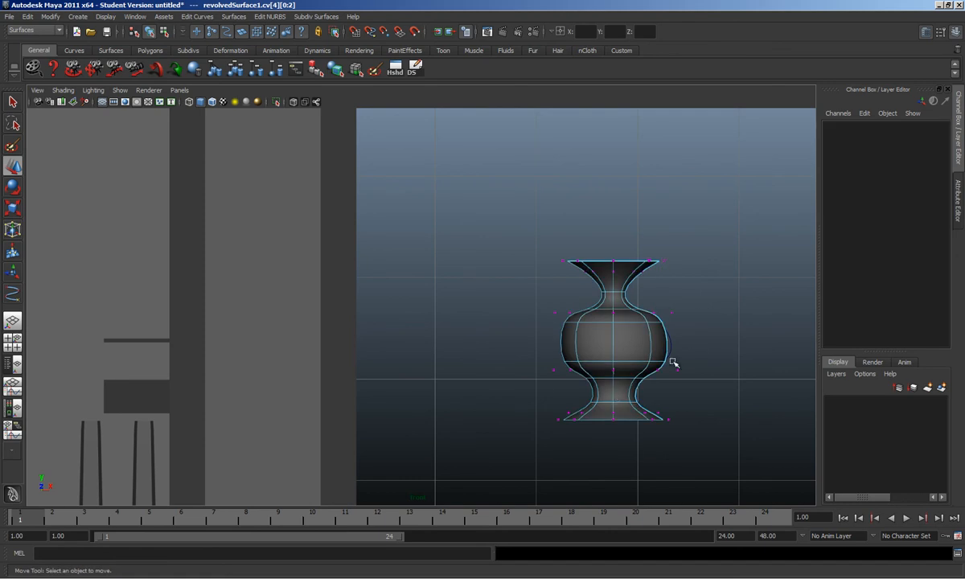
pyautogui.click(620, 395)
pyautogui.click(620, 397)
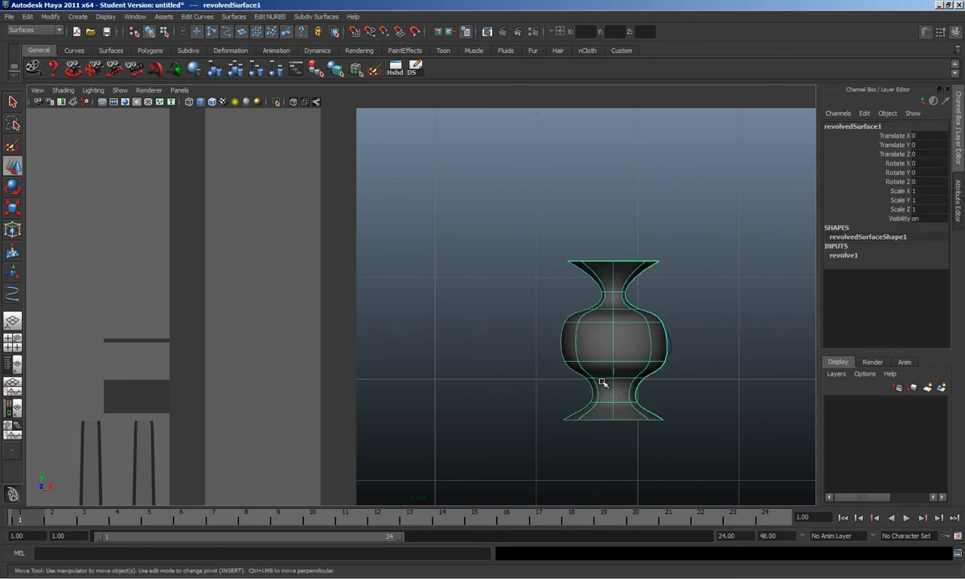
pyautogui.scroll(-4, 635, 371)
pyautogui.keyDown('alt'); pyautogui.moveTo(571, 364); pyautogui.dragTo(635, 394, button='middle'); pyautogui.keyUp('alt')
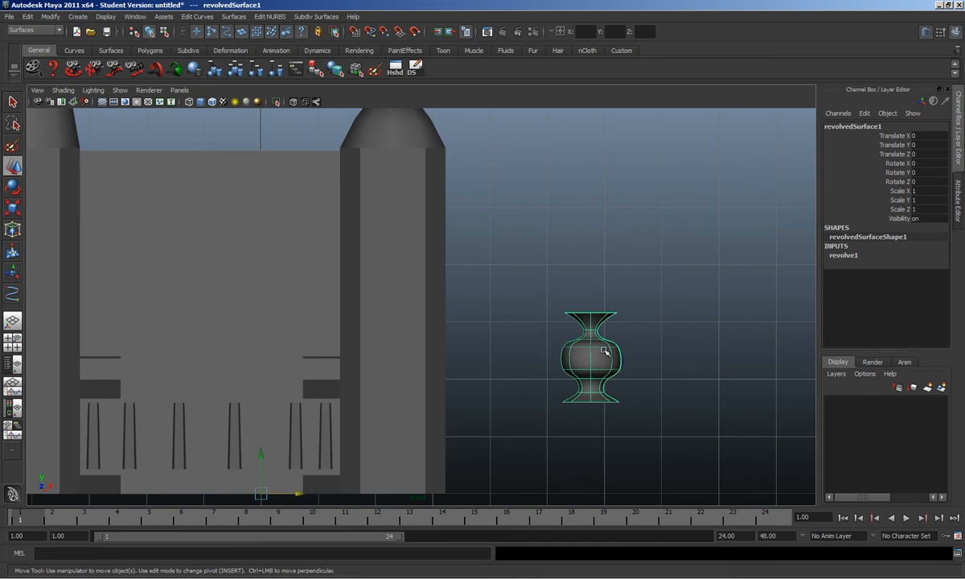
# Step: Duplicate the baluster and center the copy's pivot, adding a CP shelf button
pyautogui.hotkey('ctrl', 'd')
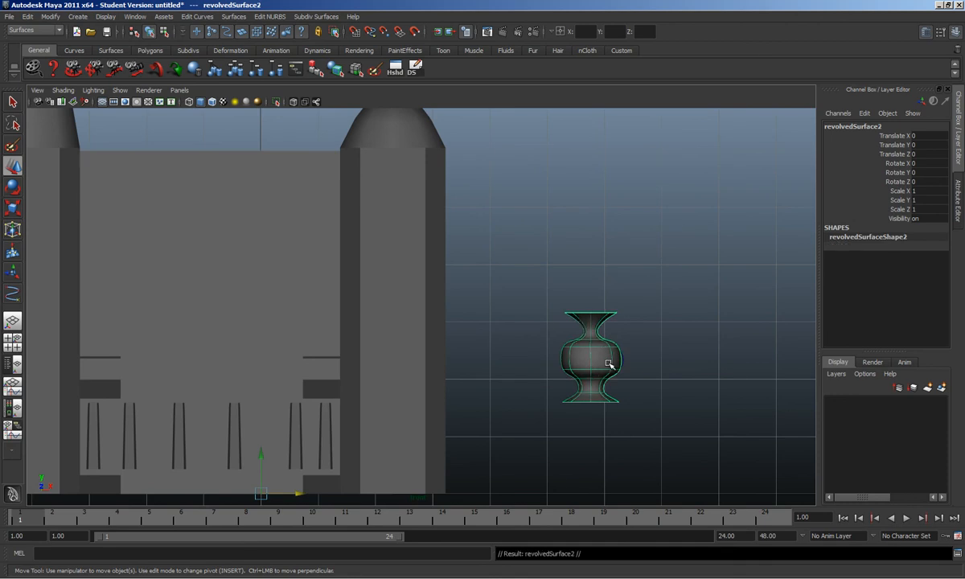
pyautogui.moveTo(295, 496); pyautogui.dragTo(391, 496)
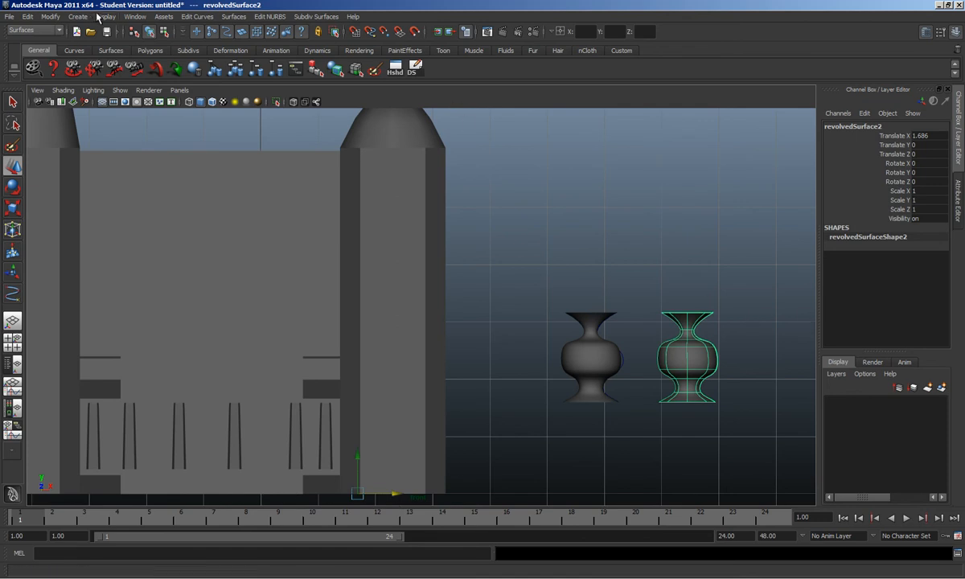
pyautogui.click(50, 17)
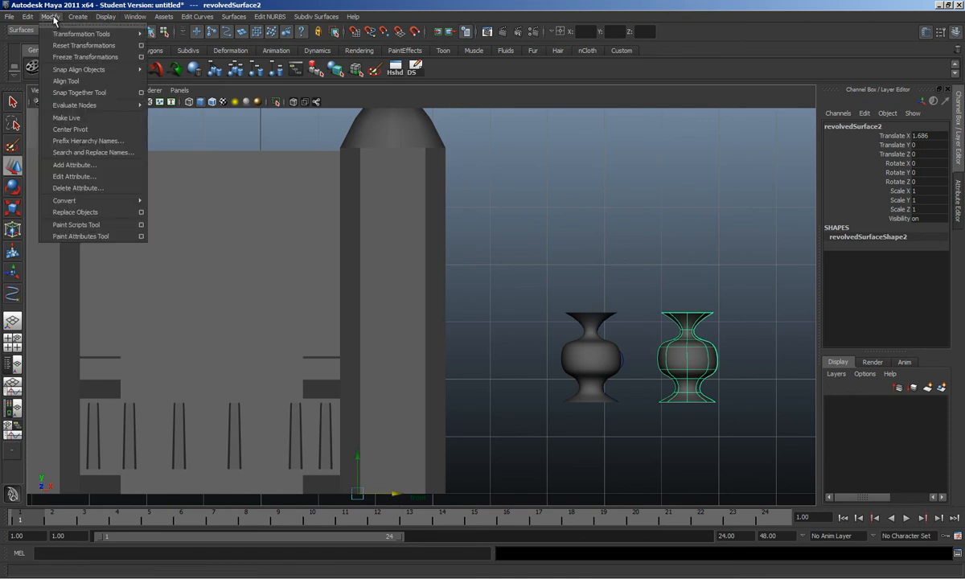
pyautogui.keyDown('ctrl'); pyautogui.keyDown('shift'); pyautogui.click(80, 128); pyautogui.keyUp('shift'); pyautogui.keyUp('ctrl')
pyautogui.click(433, 72)
# Step: Move the copy to Translate X -1.345, left of the original baluster
pyautogui.click(708, 378)
pyautogui.click(655, 338)
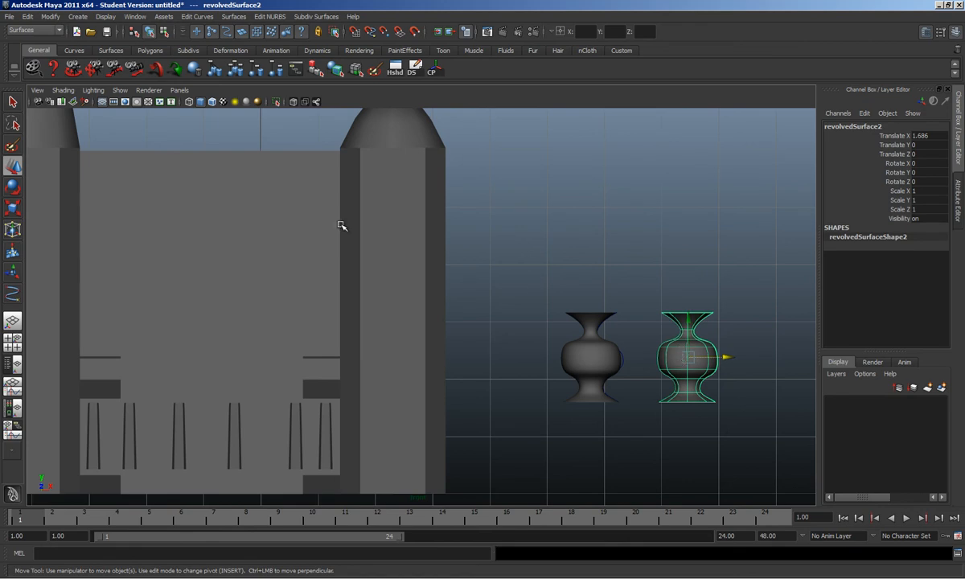
pyautogui.click(666, 304)
pyautogui.click(695, 335)
pyautogui.moveTo(726, 357); pyautogui.dragTo(556, 359)
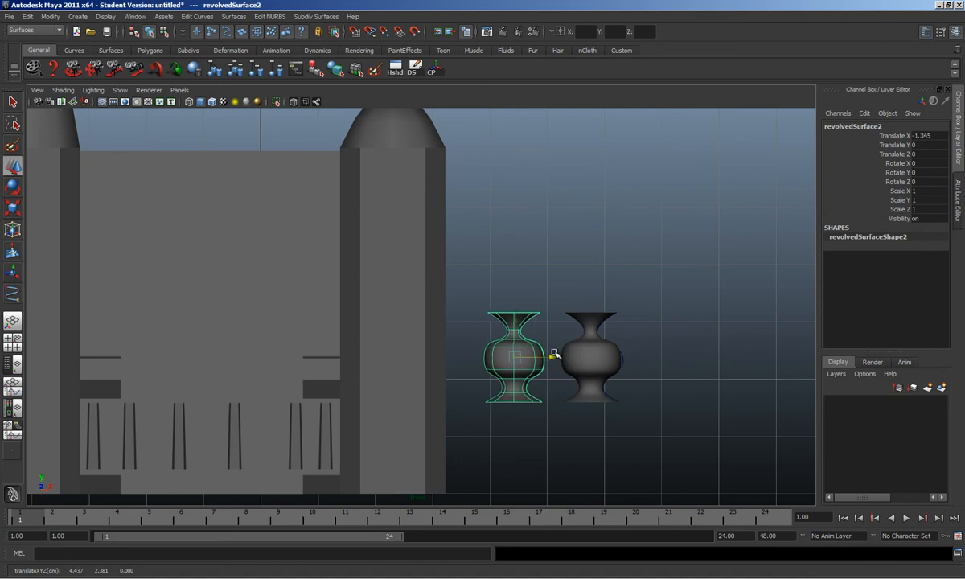
pyautogui.click(78, 17)
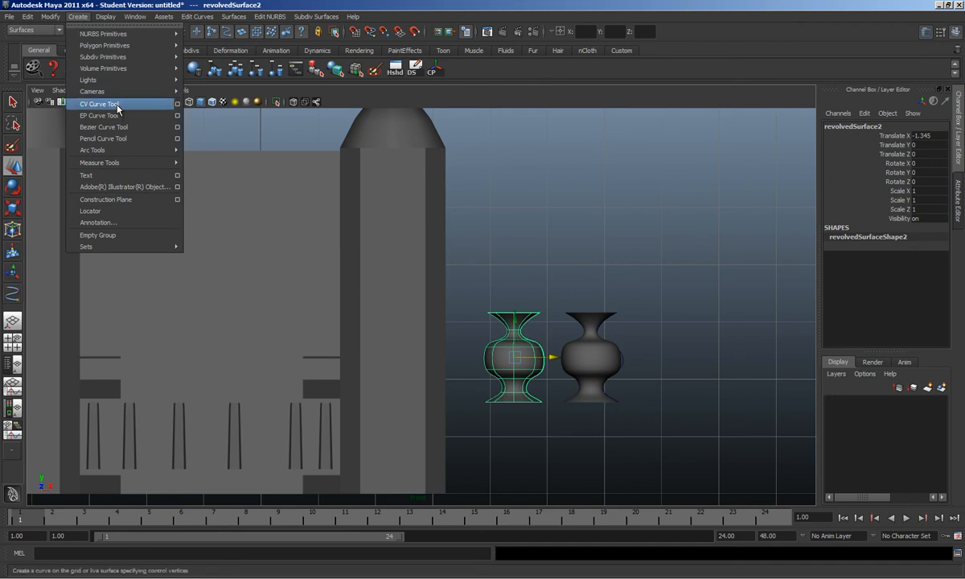
# Step: Browse the Create menu without choosing, then select the left baluster and open Modify > Convert
pyautogui.moveTo(131, 69)
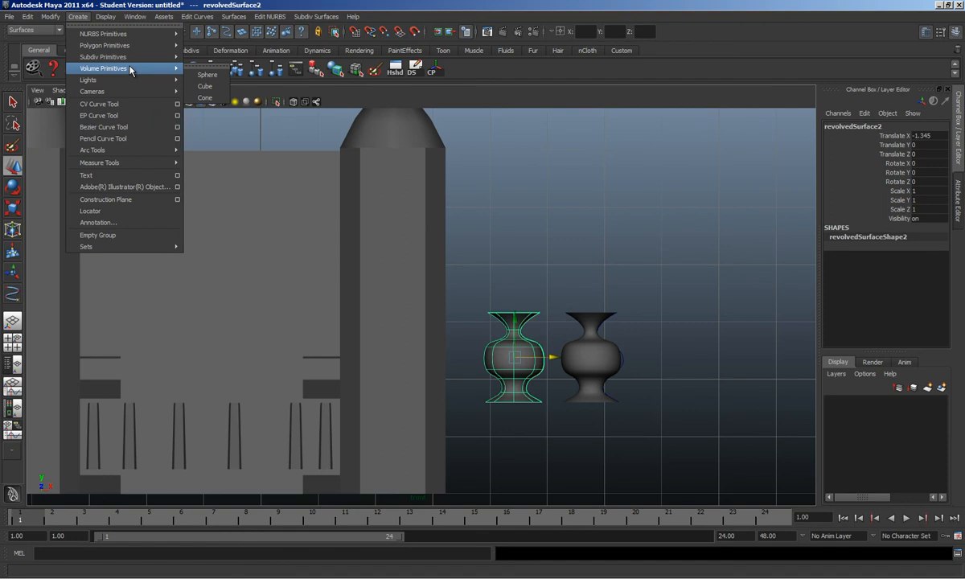
pyautogui.click(512, 389)
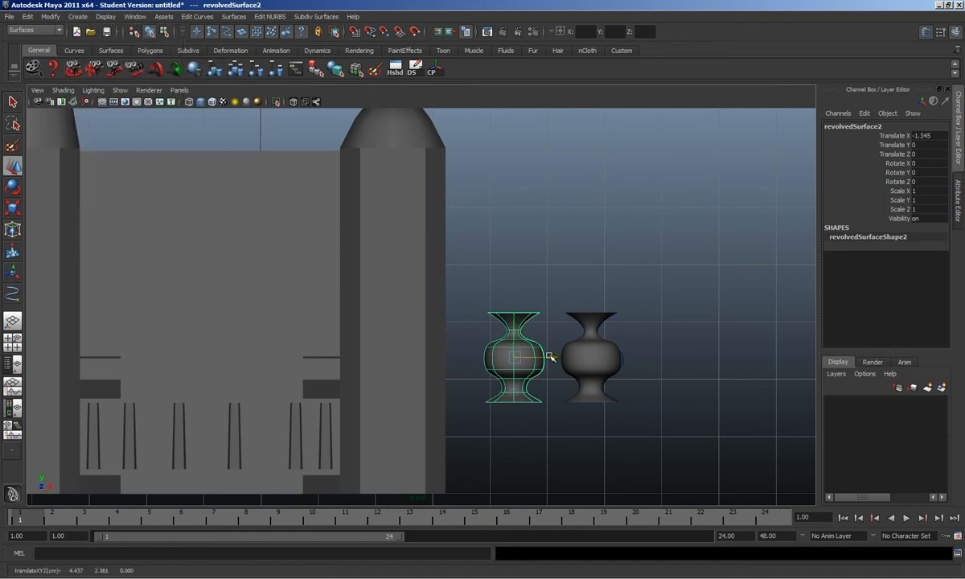
pyautogui.click(78, 16)
pyautogui.moveTo(99, 51)
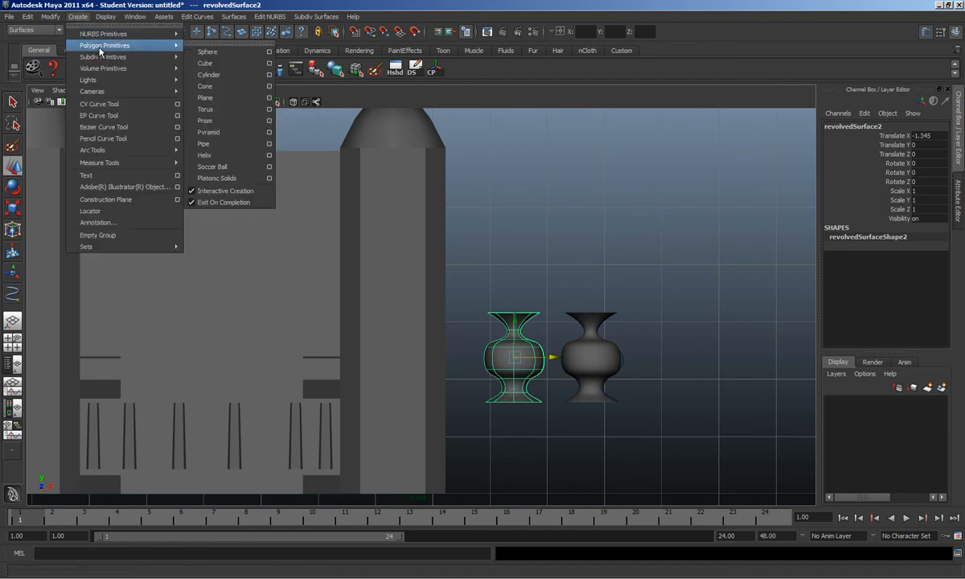
pyautogui.click(539, 258)
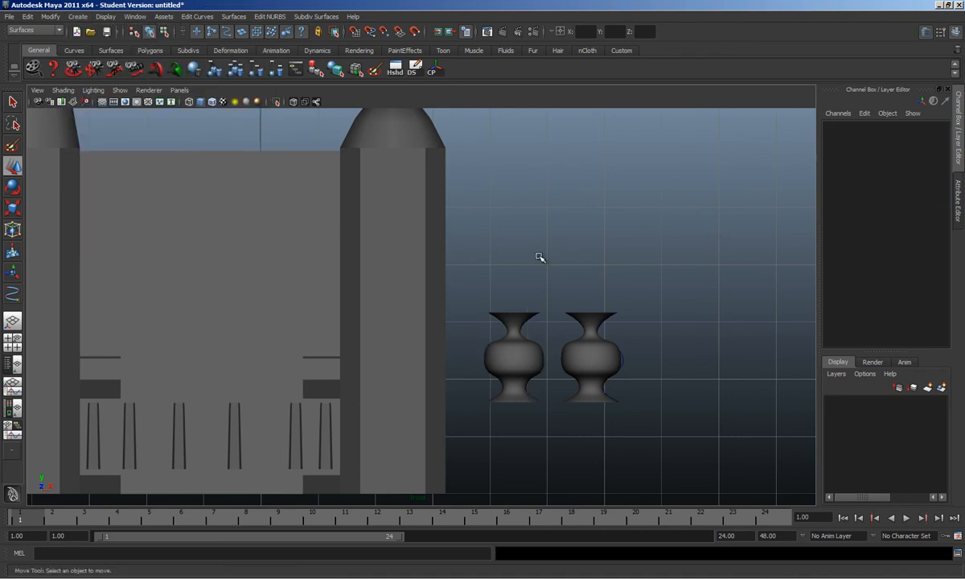
pyautogui.click(515, 353)
pyautogui.click(53, 16)
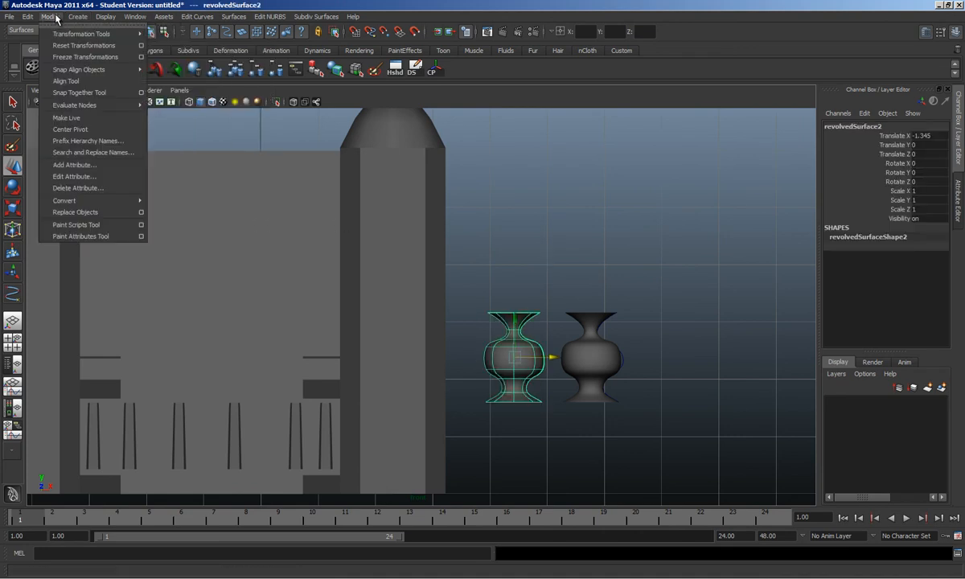
pyautogui.moveTo(126, 202)
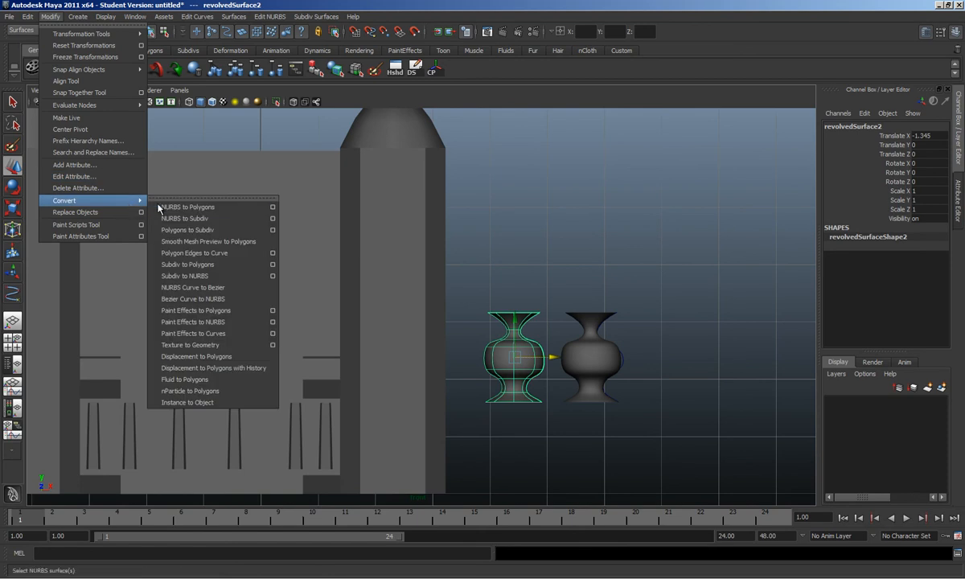
# Step: Convert the left baluster to a Quads polygon mesh using the NURBS to Polygons options
pyautogui.click(273, 207)
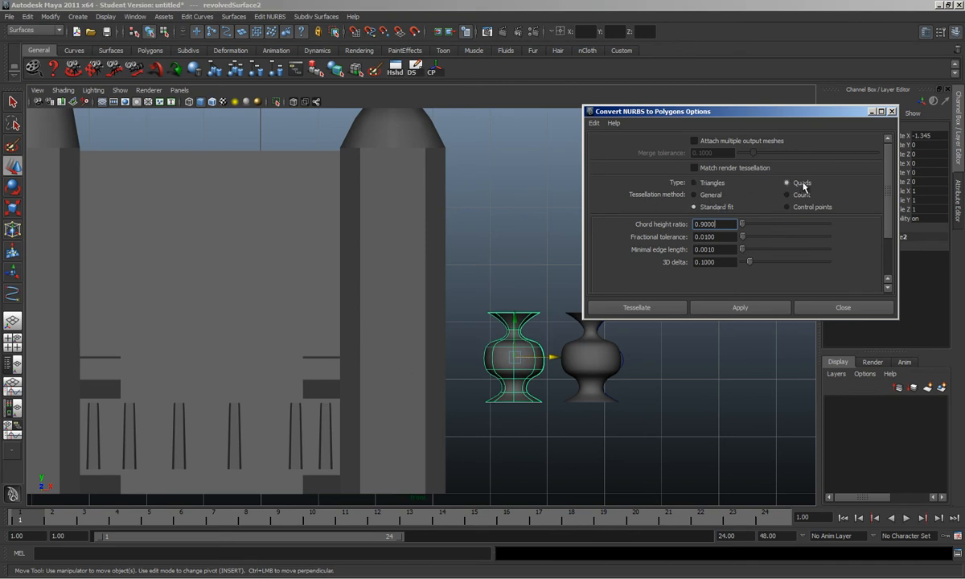
pyautogui.click(741, 308)
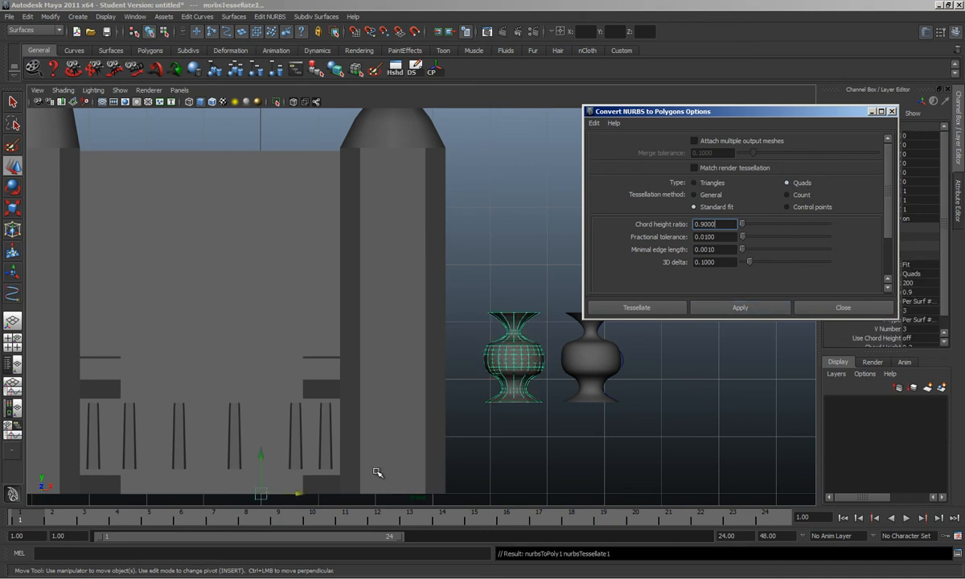
pyautogui.moveTo(294, 497); pyautogui.dragTo(480, 499)
pyautogui.press('f')
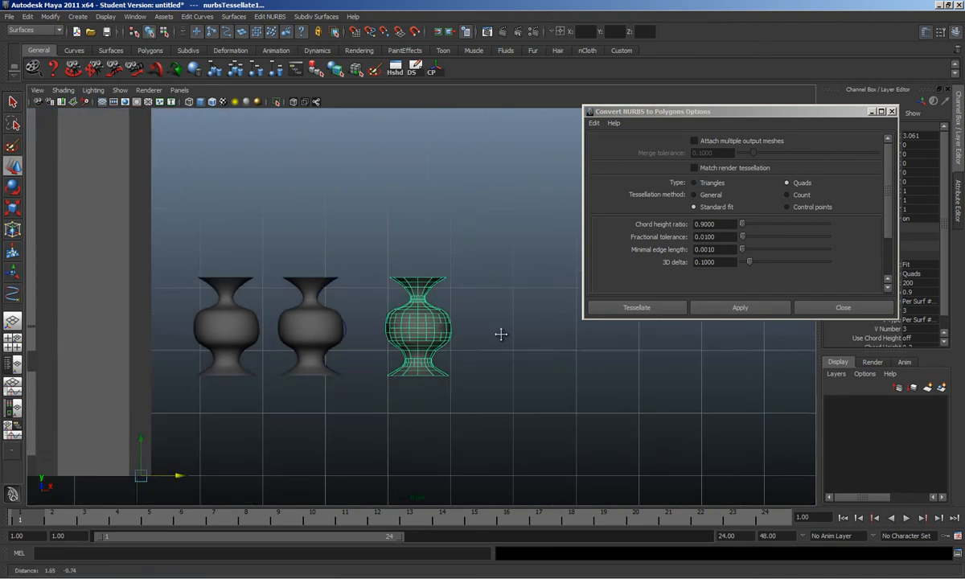
# Step: Undo a trial move of the polygon baluster, then tessellate and close the conversion settings
pyautogui.click(442, 343)
pyautogui.keyDown('alt'); pyautogui.moveTo(443, 343); pyautogui.dragTo(383, 346, button='right'); pyautogui.keyUp('alt')
pyautogui.keyDown('alt'); pyautogui.moveTo(353, 345); pyautogui.dragTo(521, 309, button='middle'); pyautogui.keyUp('alt')
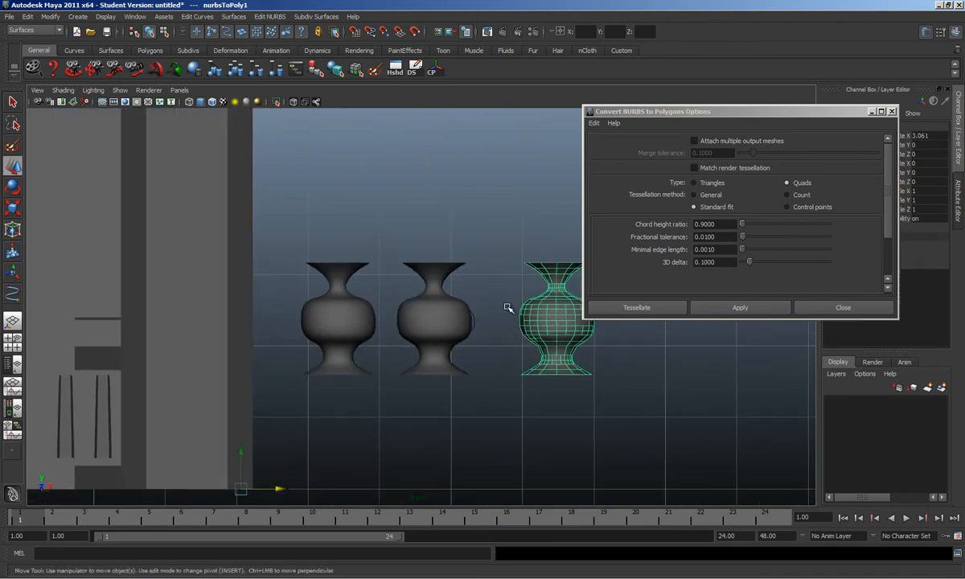
pyautogui.hotkey('ctrl', 'z')
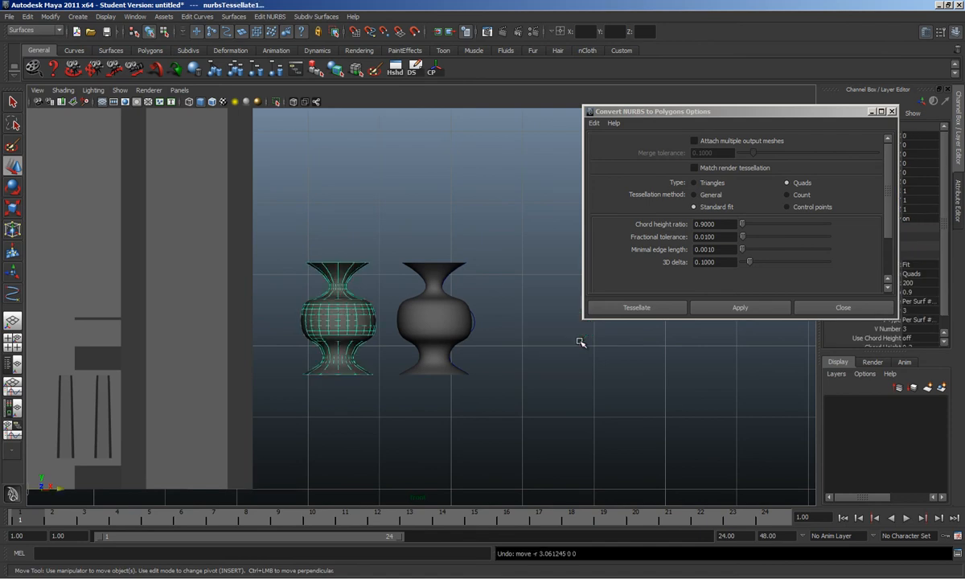
pyautogui.moveTo(375, 318); pyautogui.dragTo(367, 318)
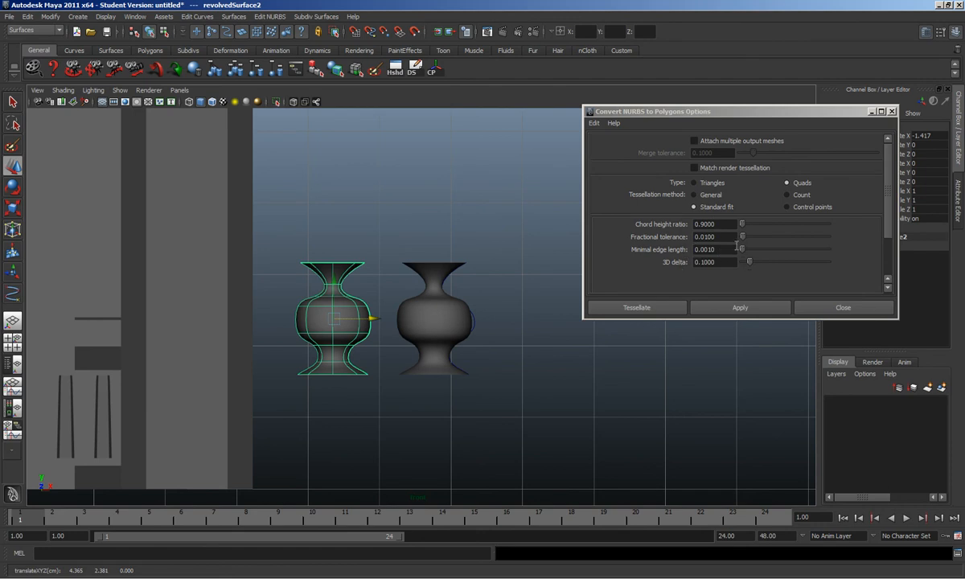
pyautogui.click(629, 311)
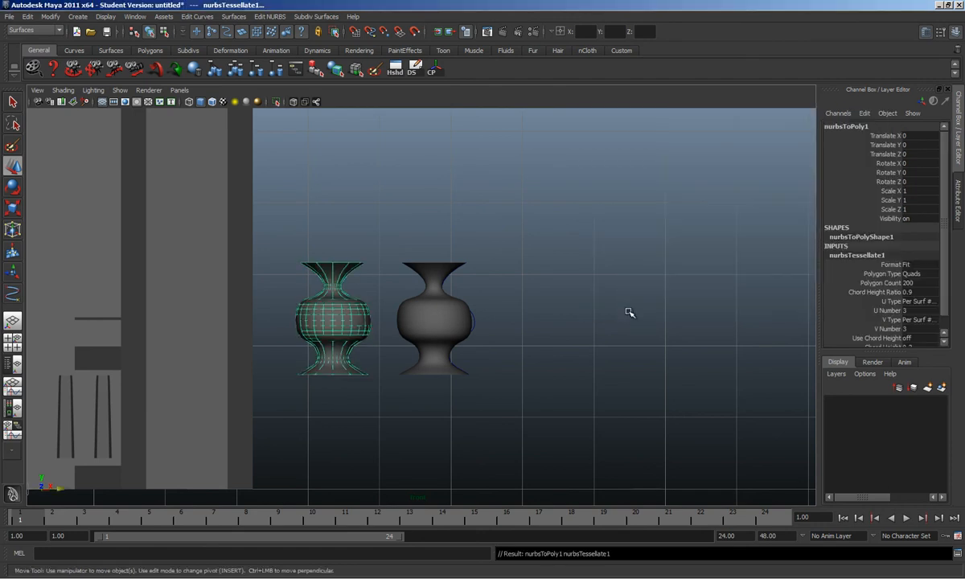
# Step: Select the left NURBS baluster and head to Modify > Convert > NURBS to Subdiv
pyautogui.click(304, 362)
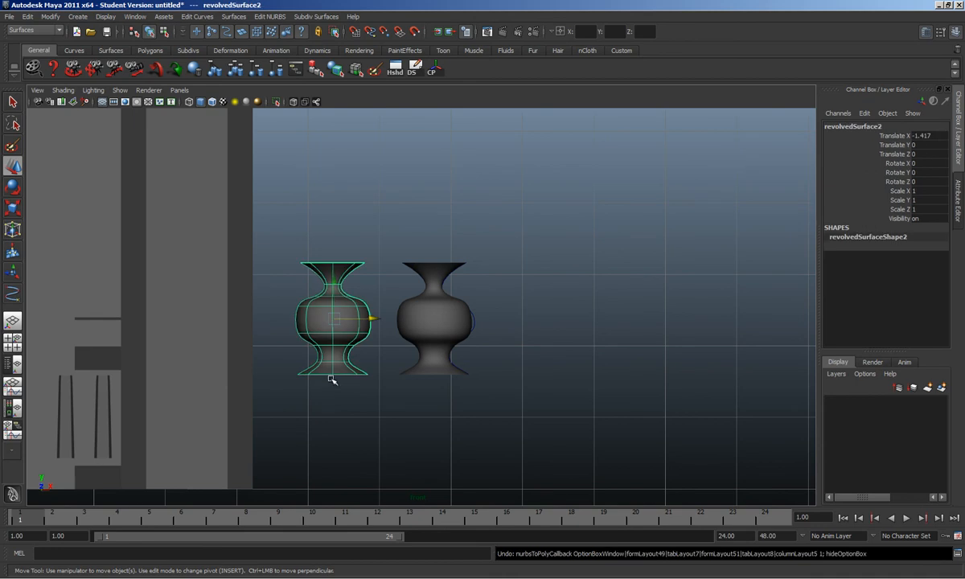
pyautogui.click(75, 17)
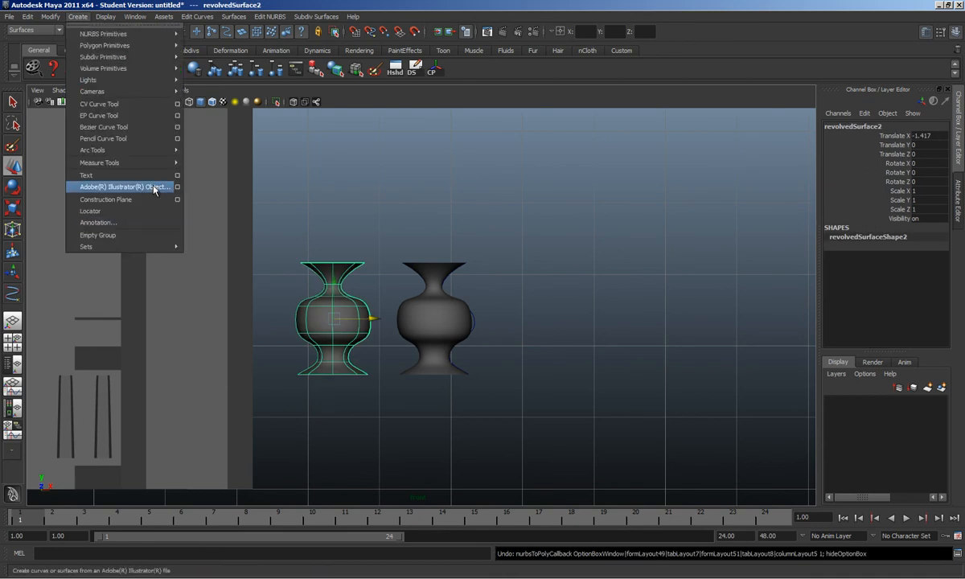
pyautogui.moveTo(50, 17)
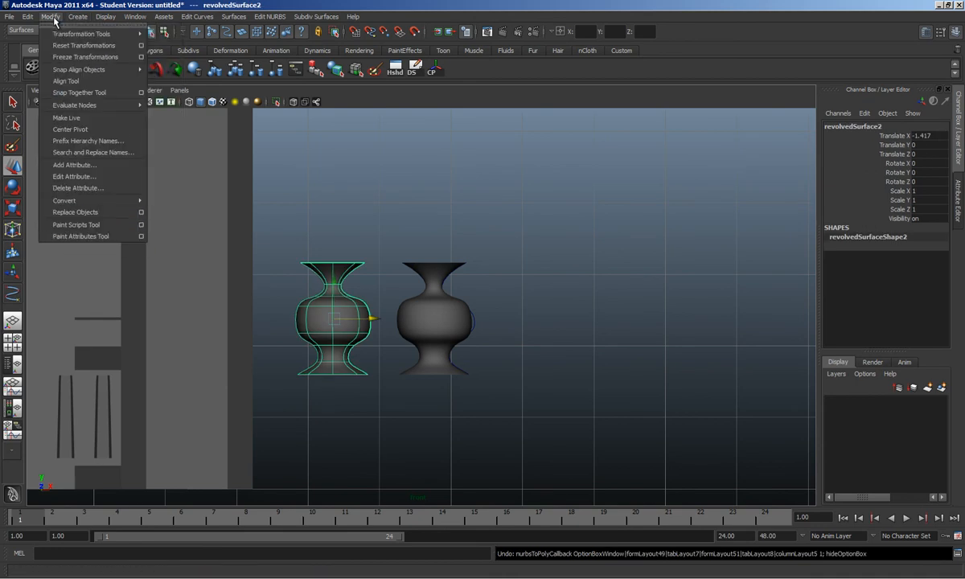
pyautogui.moveTo(120, 200)
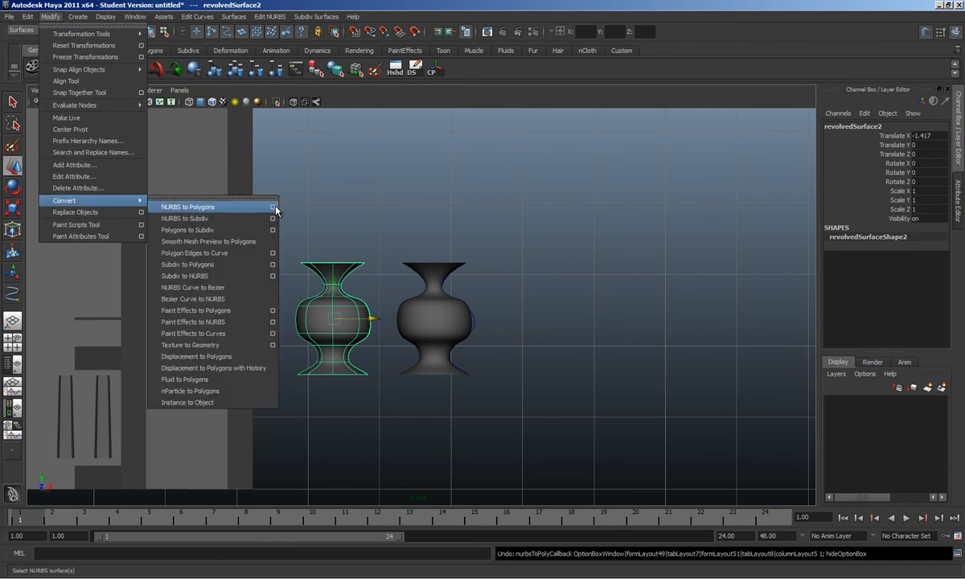
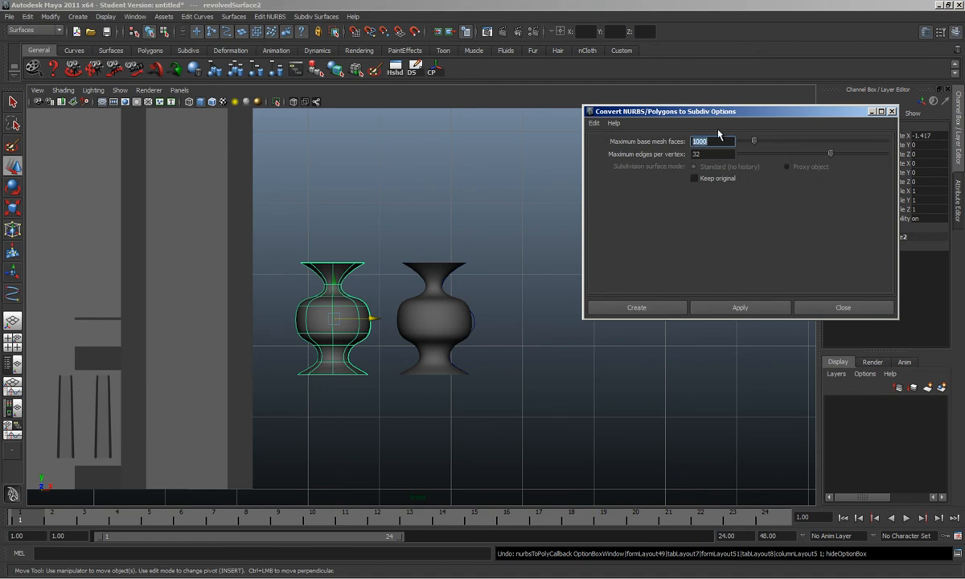
# Step: Apply the NURBS to Subdiv conversion and test-move the subdivision vase beside the original
pyautogui.click(739, 309)
pyautogui.moveTo(374, 320); pyautogui.dragTo(583, 332)
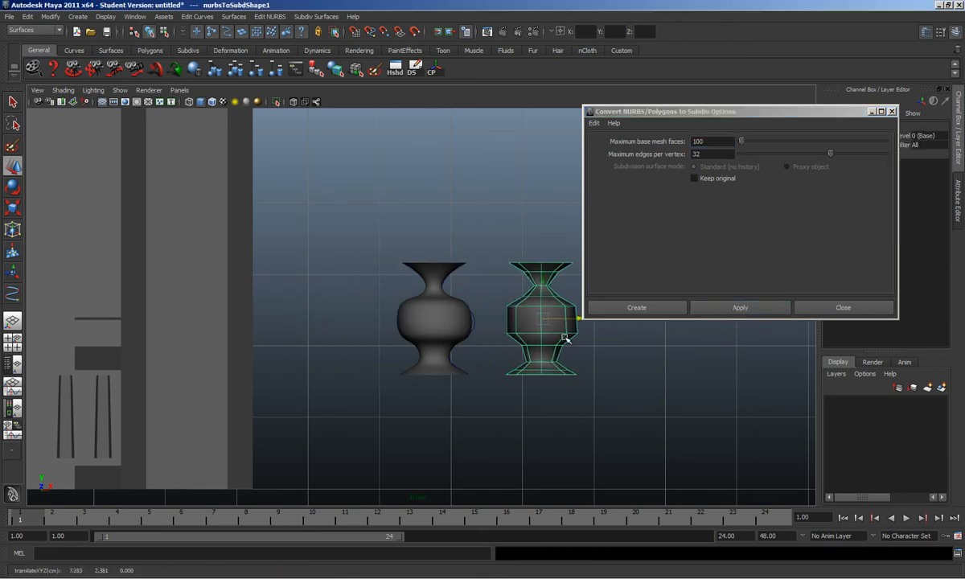
pyautogui.moveTo(562, 356); pyautogui.dragTo(562, 363, button='right')
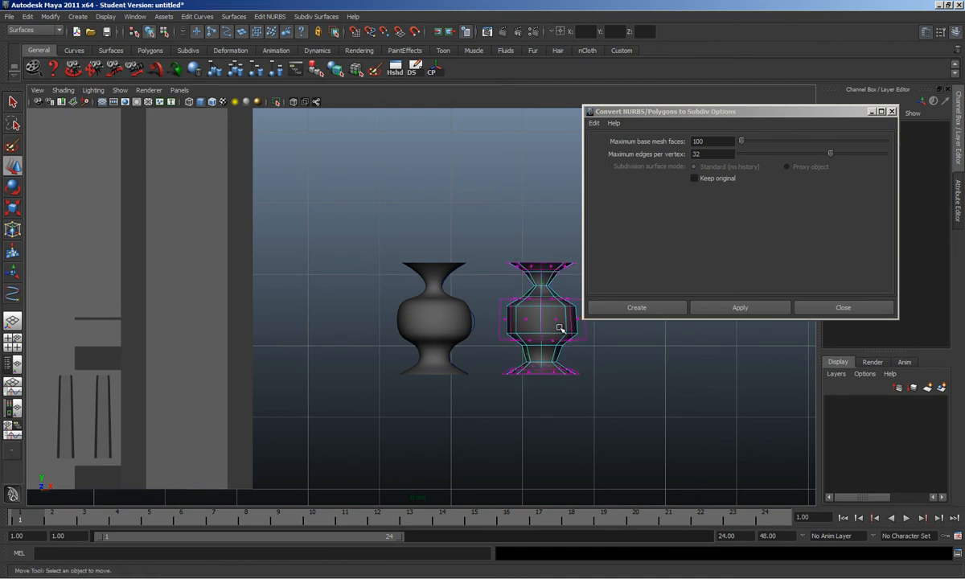
pyautogui.hotkey('ctrl', 'z')
pyautogui.hotkey('ctrl', 'z')
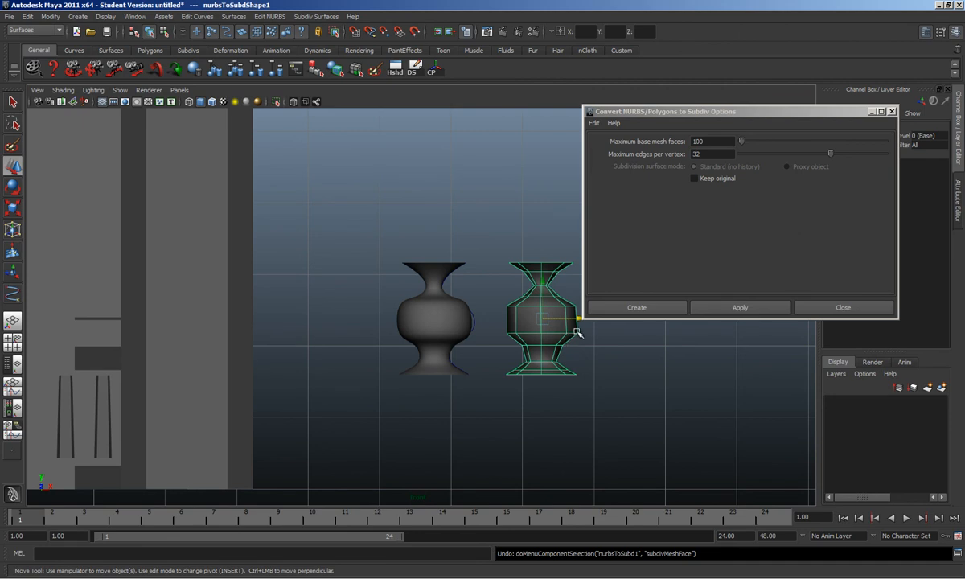
pyautogui.moveTo(576, 320); pyautogui.dragTo(379, 320)
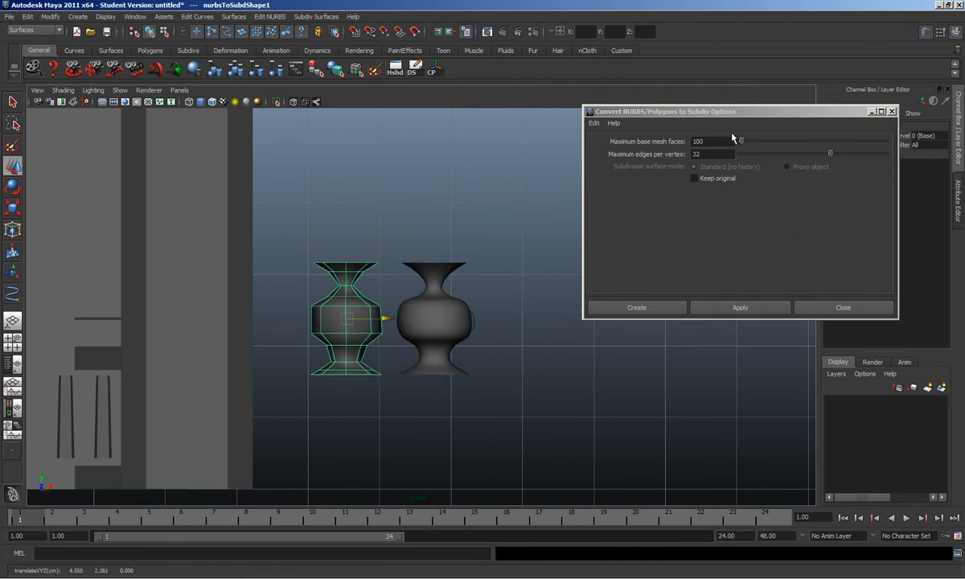
pyautogui.click(719, 153)
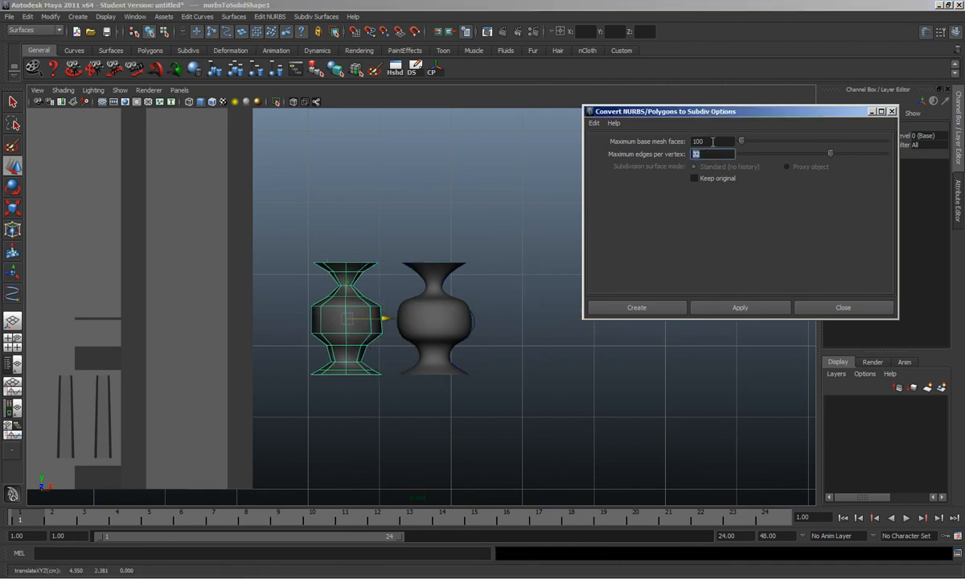
# Step: Close the Subdiv options and undo the moves and the conversion, restoring the NURBS vase
pyautogui.click(802, 310)
pyautogui.moveTo(387, 317); pyautogui.dragTo(607, 322)
pyautogui.keyDown('alt'); pyautogui.moveTo(588, 323); pyautogui.dragTo(510, 333, button='right'); pyautogui.keyUp('alt')
pyautogui.keyDown('alt'); pyautogui.moveTo(511, 332); pyautogui.dragTo(528, 365, button='middle'); pyautogui.keyUp('alt')
pyautogui.keyDown('alt'); pyautogui.moveTo(528, 366); pyautogui.dragTo(591, 367, button='right'); pyautogui.keyUp('alt')
pyautogui.keyDown('alt'); pyautogui.moveTo(591, 367); pyautogui.dragTo(524, 336, button='middle'); pyautogui.keyUp('alt')
pyautogui.hotkey('ctrl', 'z')
pyautogui.hotkey('ctrl', 'z')
pyautogui.hotkey('ctrl', 'z')
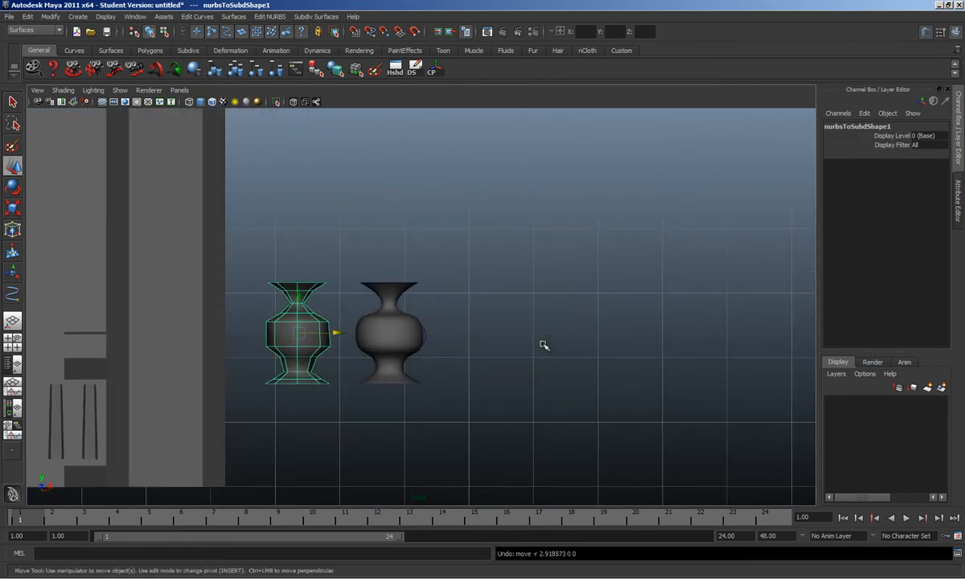
pyautogui.hotkey('ctrl', 'z')
# Step: Convert the left vase to a subdivision surface with Maximum base mesh faces set to 200
pyautogui.click(53, 17)
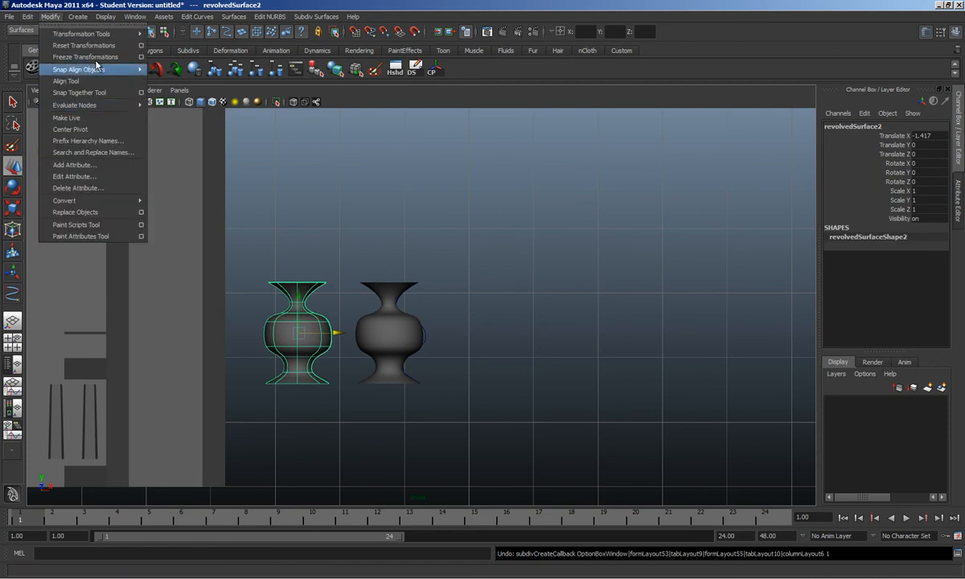
pyautogui.moveTo(80, 202)
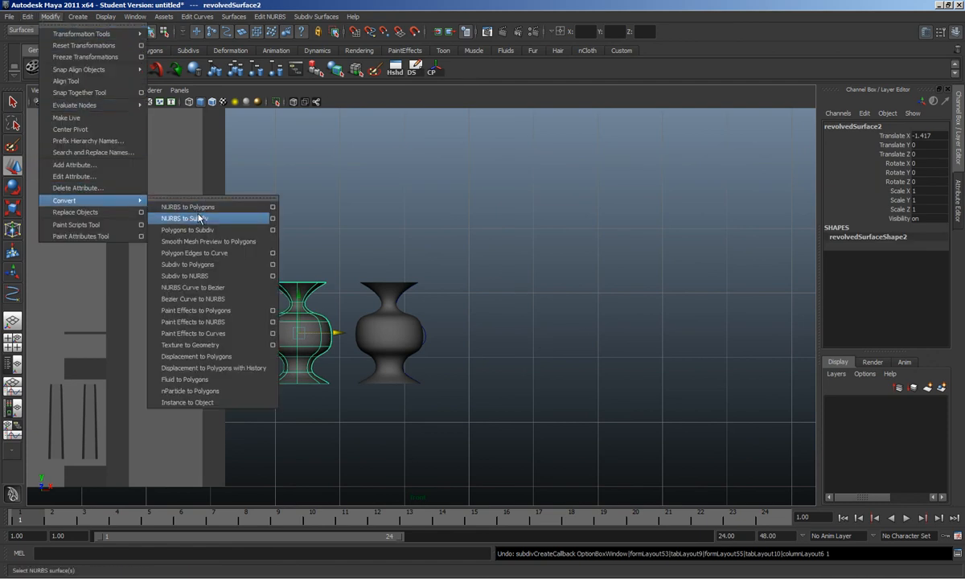
pyautogui.click(273, 218)
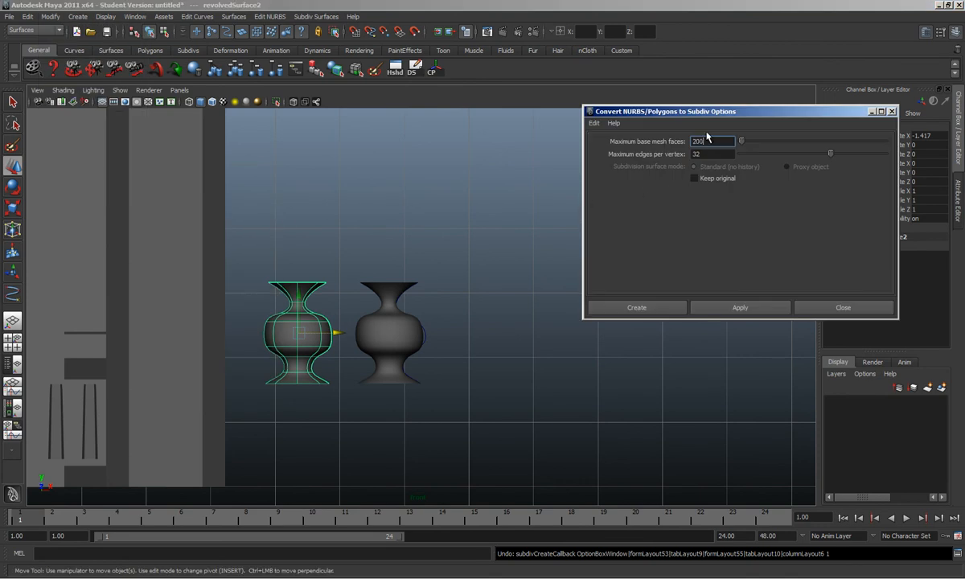
pyautogui.click(746, 307)
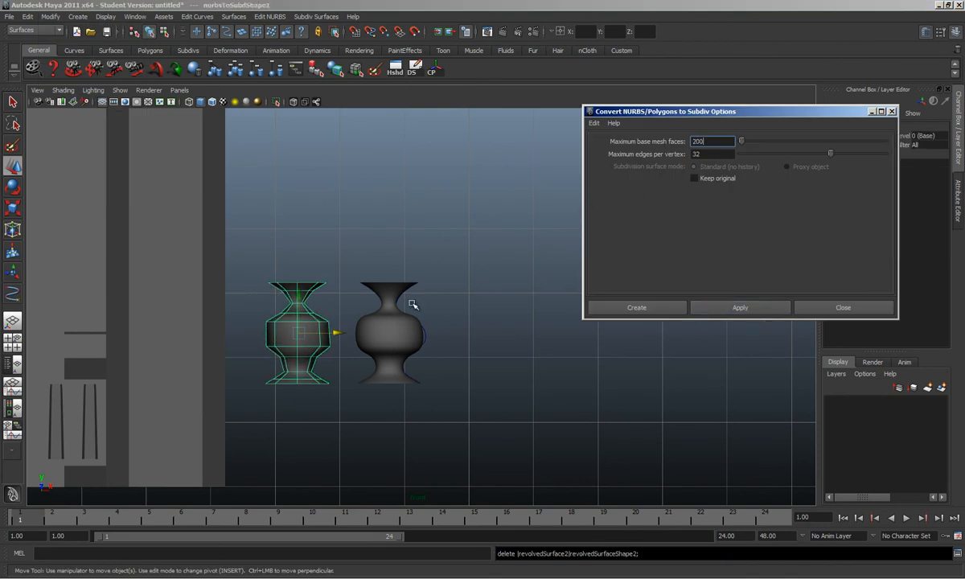
pyautogui.click(299, 329)
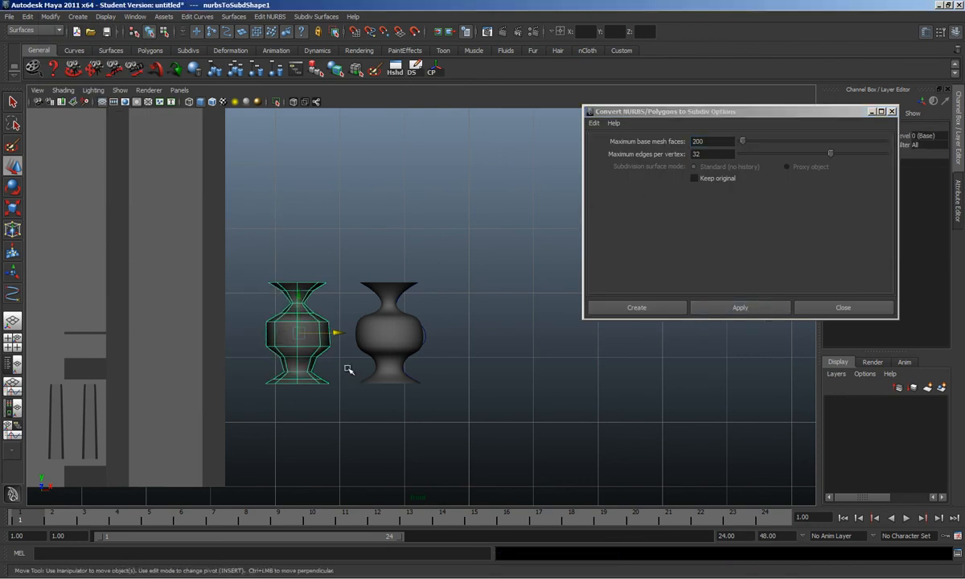
pyautogui.click(842, 308)
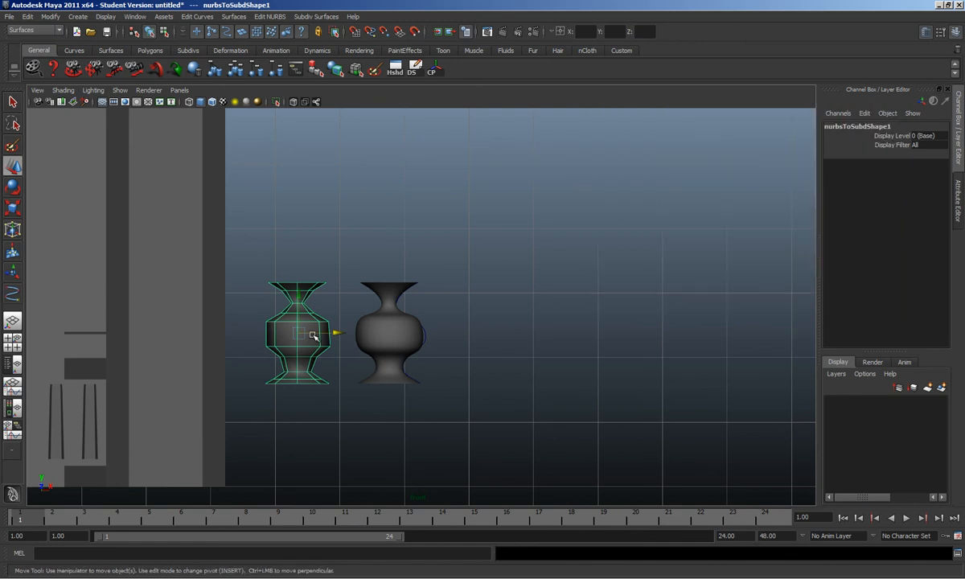
pyautogui.click(49, 16)
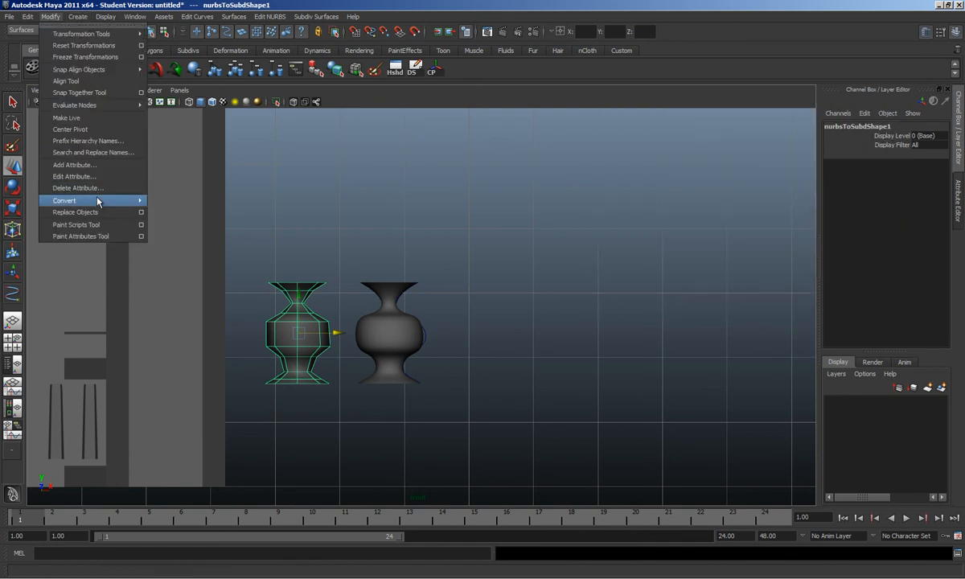
pyautogui.moveTo(95, 200)
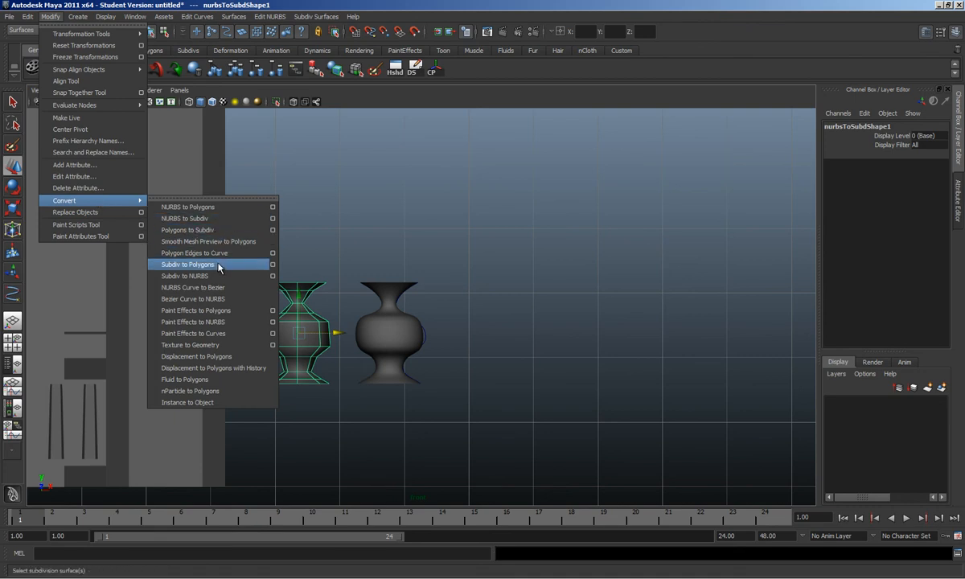
# Step: Convert the subdivision vase to polygons and place the mesh left of the grey vase
pyautogui.click(187, 264)
pyautogui.keyDown('alt'); pyautogui.moveTo(375, 344); pyautogui.dragTo(506, 307, button='middle'); pyautogui.keyUp('alt')
pyautogui.scroll(2, 502, 318)
pyautogui.click(458, 341)
pyautogui.moveTo(469, 294); pyautogui.dragTo(742, 302)
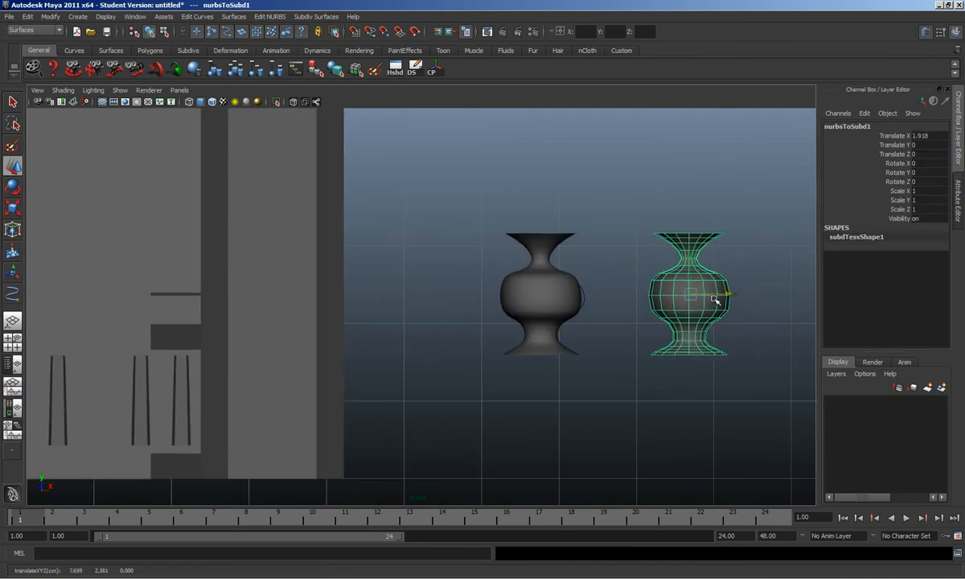
pyautogui.keyDown('alt'); pyautogui.moveTo(729, 302); pyautogui.dragTo(619, 310, button='middle'); pyautogui.keyUp('alt')
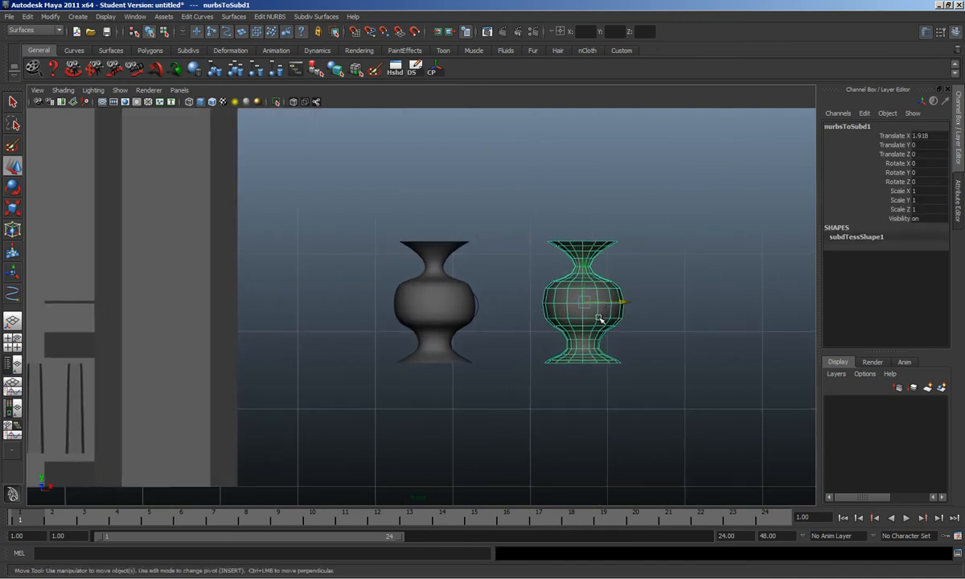
pyautogui.scroll(-4, 602, 317)
pyautogui.scroll(3, 596, 319)
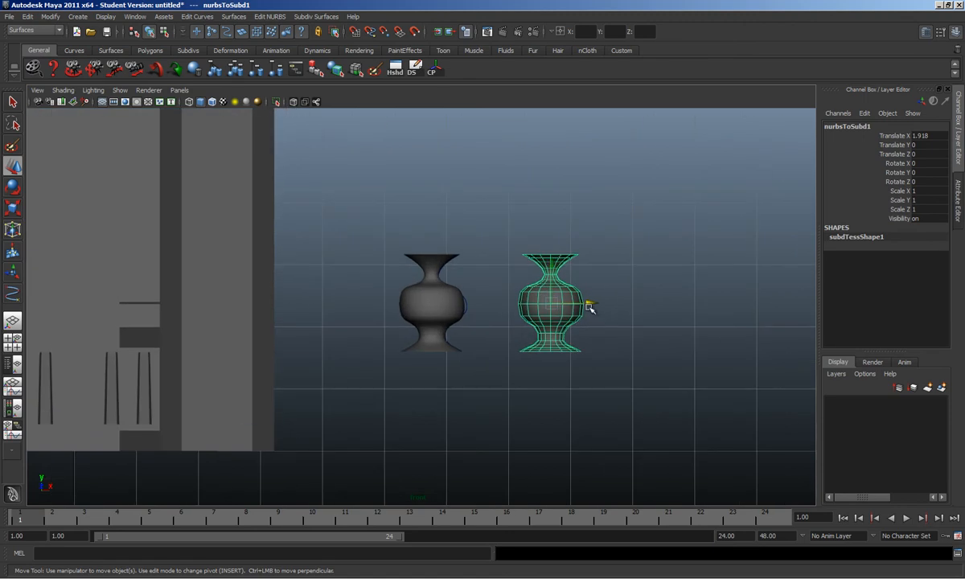
pyautogui.moveTo(591, 304); pyautogui.dragTo(305, 322)
# Step: Scale the vase to 0.457/0.595/0.457 and move it onto the railing, viewed in persp
pyautogui.press('r')
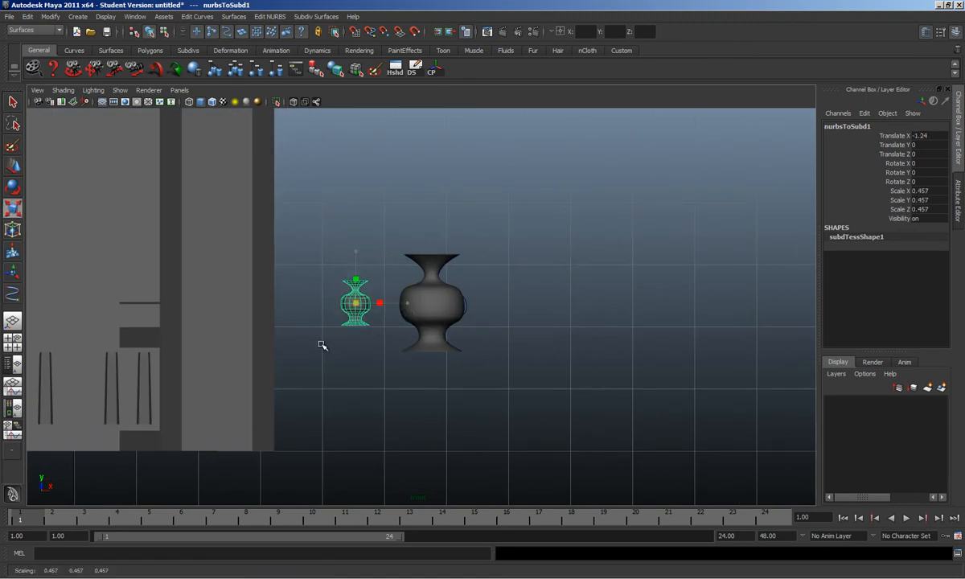
pyautogui.moveTo(357, 253)
pyautogui.mouseDown()
pyautogui.moveTo(361, 226)
pyautogui.moveTo(360, 237)
pyautogui.mouseUp()
pyautogui.keyDown('alt'); pyautogui.moveTo(306, 270); pyautogui.dragTo(579, 277, button='middle'); pyautogui.keyUp('alt')
pyautogui.keyDown('alt'); pyautogui.moveTo(487, 298); pyautogui.dragTo(504, 315, button='middle'); pyautogui.keyUp('alt')
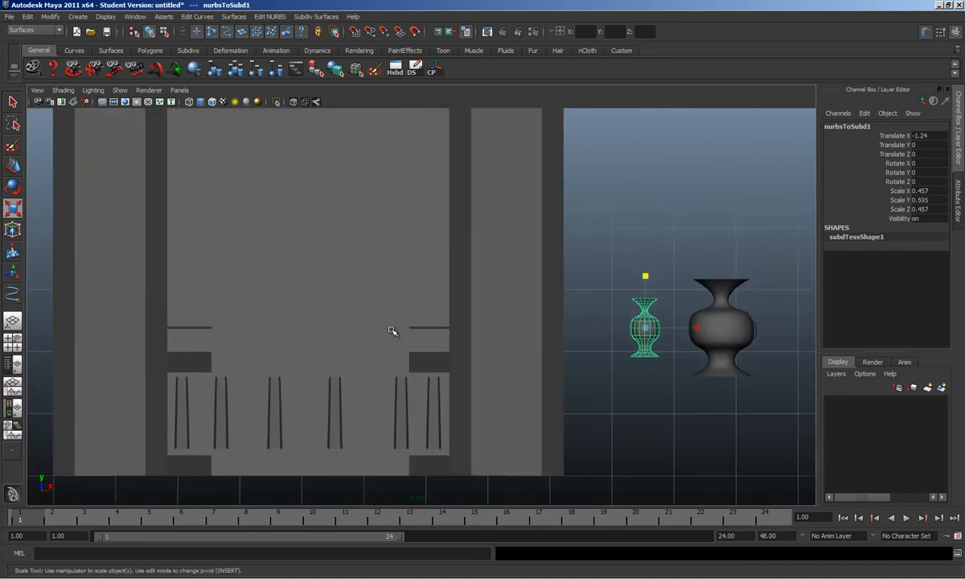
pyautogui.click(391, 328)
pyautogui.click(389, 355)
pyautogui.click(651, 323)
pyautogui.press('w')
pyautogui.moveTo(690, 329); pyautogui.dragTo(411, 300)
pyautogui.press('space')
pyautogui.press('space')
# Step: Shrink the baluster to about half size and lower it onto the railing top
pyautogui.keyDown('alt'); pyautogui.moveTo(410, 300); pyautogui.dragTo(425, 326, button='right'); pyautogui.keyUp('alt')
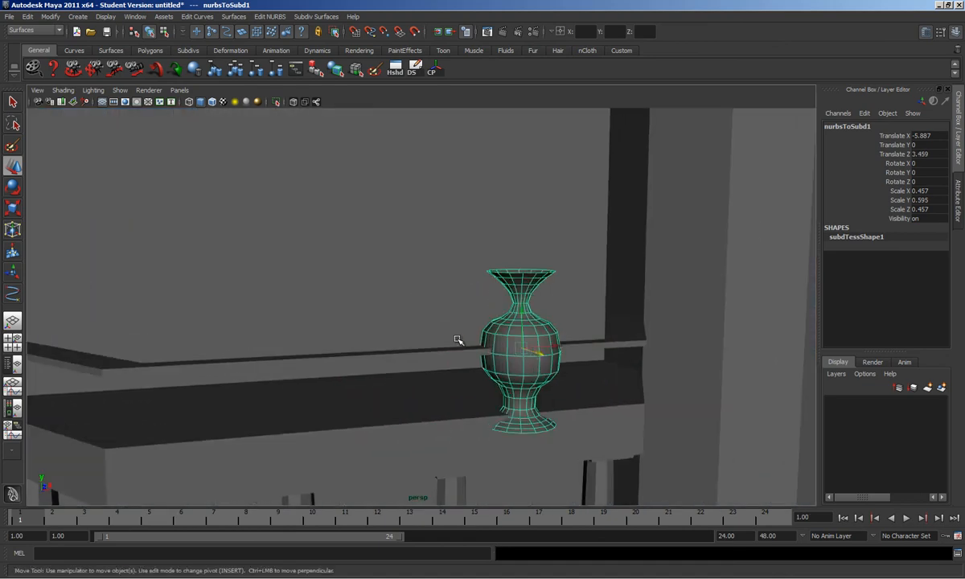
pyautogui.press('r')
pyautogui.moveTo(521, 349); pyautogui.dragTo(475, 381)
pyautogui.press('w')
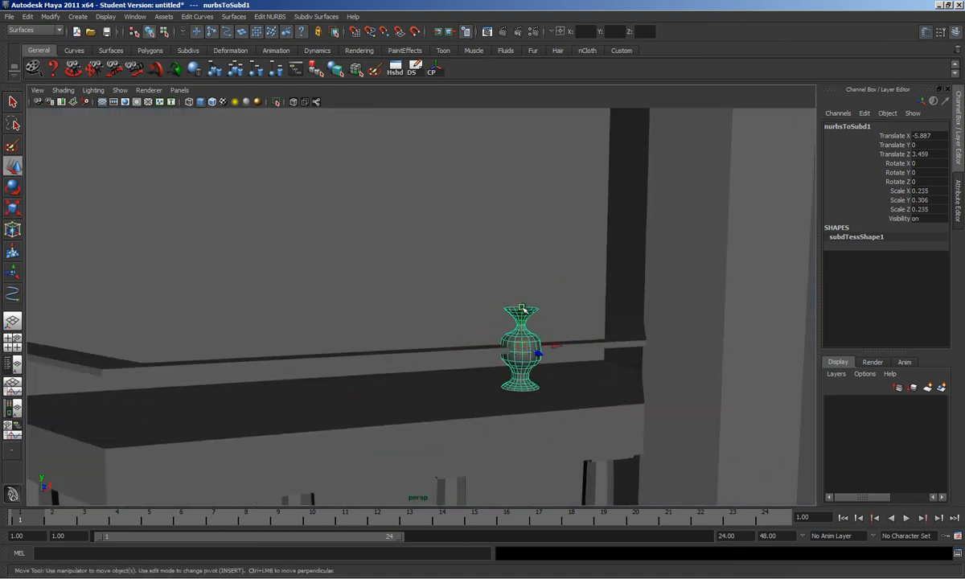
pyautogui.moveTo(521, 315); pyautogui.dragTo(567, 349)
pyautogui.press('r')
pyautogui.press('w')
pyautogui.moveTo(652, 370); pyautogui.dragTo(438, 351)
pyautogui.keyDown('alt'); pyautogui.moveTo(438, 352); pyautogui.dragTo(452, 360, button='right'); pyautogui.keyUp('alt')
pyautogui.moveTo(519, 364)
pyautogui.keyDown('alt'); pyautogui.mouseDown(button='right')
pyautogui.moveTo(479, 328)
pyautogui.moveTo(506, 355)
pyautogui.mouseUp(button='right'); pyautogui.keyUp('alt')
pyautogui.keyDown('alt'); pyautogui.moveTo(582, 349); pyautogui.dragTo(522, 314, button='right'); pyautogui.keyUp('alt')
pyautogui.keyDown('alt'); pyautogui.moveTo(521, 313); pyautogui.dragTo(468, 266); pyautogui.keyUp('alt')
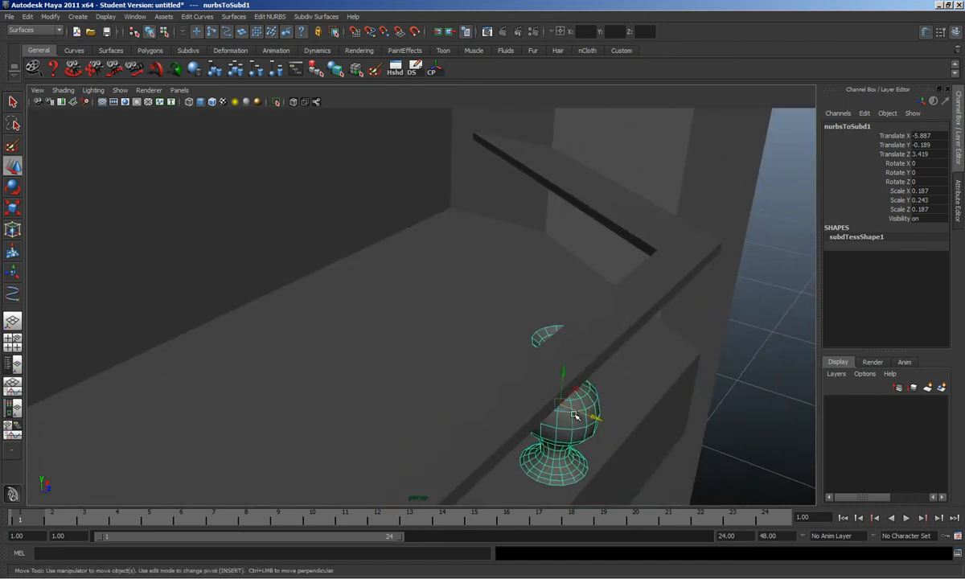
# Step: Rescale the baluster to 0.142/0.256/0.142 so it is taller than wide
pyautogui.press('r')
pyautogui.moveTo(558, 405); pyautogui.dragTo(535, 373)
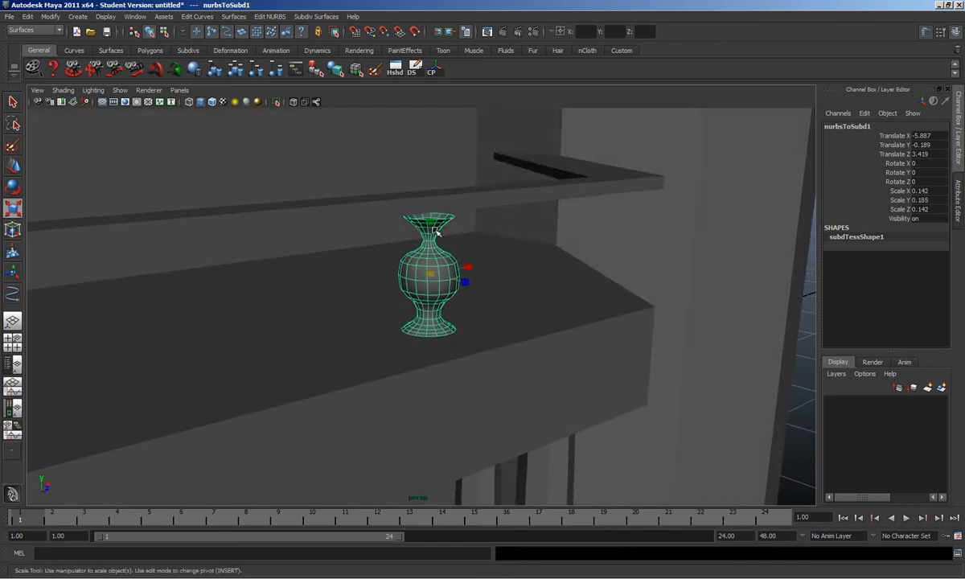
pyautogui.moveTo(434, 223); pyautogui.dragTo(416, 280)
pyautogui.moveTo(384, 223); pyautogui.dragTo(507, 282)
pyautogui.press('w')
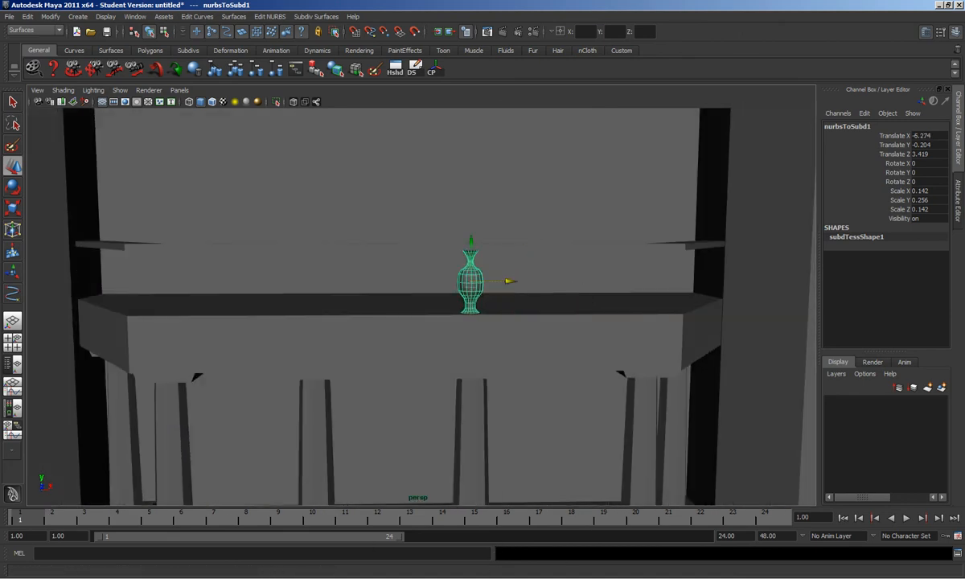
pyautogui.hotkey('alt', 'Tab')
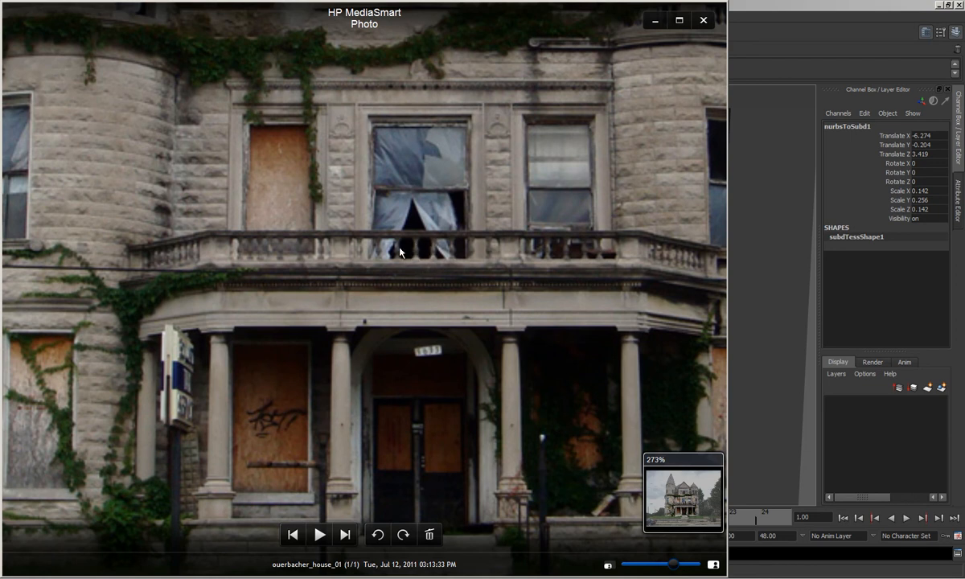
# Step: Back in Maya, slim the baluster to a 0.075/0.256/0.075 scale
pyautogui.click(766, 262)
pyautogui.keyDown('alt'); pyautogui.moveTo(567, 278); pyautogui.dragTo(496, 271); pyautogui.keyUp('alt')
pyautogui.click(491, 287)
pyautogui.press('r')
pyautogui.click(500, 240)
pyautogui.hotkey('ctrl', 'z')
pyautogui.moveTo(499, 235); pyautogui.dragTo(488, 266)
pyautogui.scroll(2, 488, 266)
# Step: Select the baluster's middle vertex ring and squash the bulge vertically
pyautogui.scroll(2, 498, 279)
pyautogui.keyDown('alt'); pyautogui.moveTo(498, 279); pyautogui.dragTo(468, 298, button='middle'); pyautogui.keyUp('alt')
pyautogui.scroll(3, 468, 298)
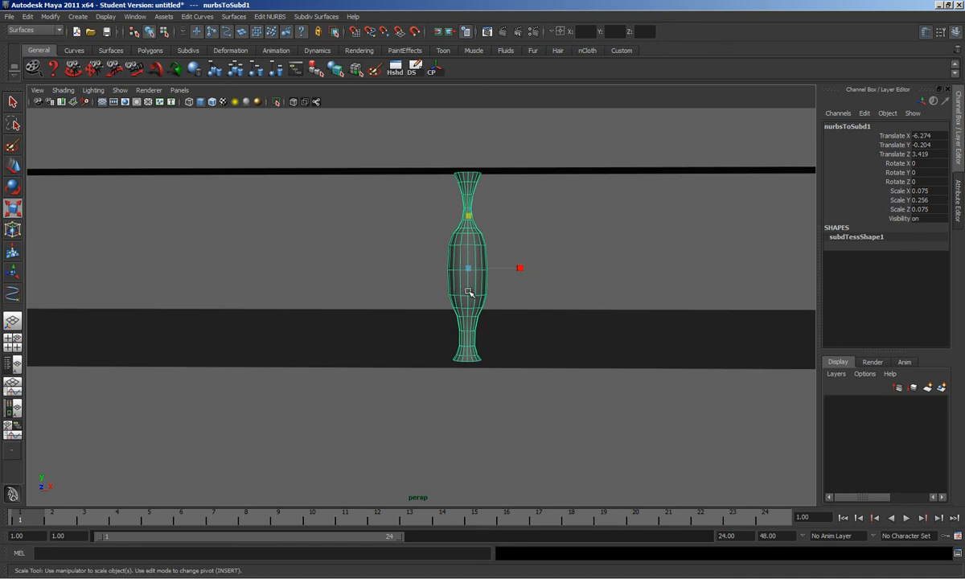
pyautogui.click(406, 269)
pyautogui.keyDown('alt'); pyautogui.moveTo(452, 280); pyautogui.dragTo(447, 278); pyautogui.keyUp('alt')
pyautogui.moveTo(512, 298); pyautogui.dragTo(510, 328)
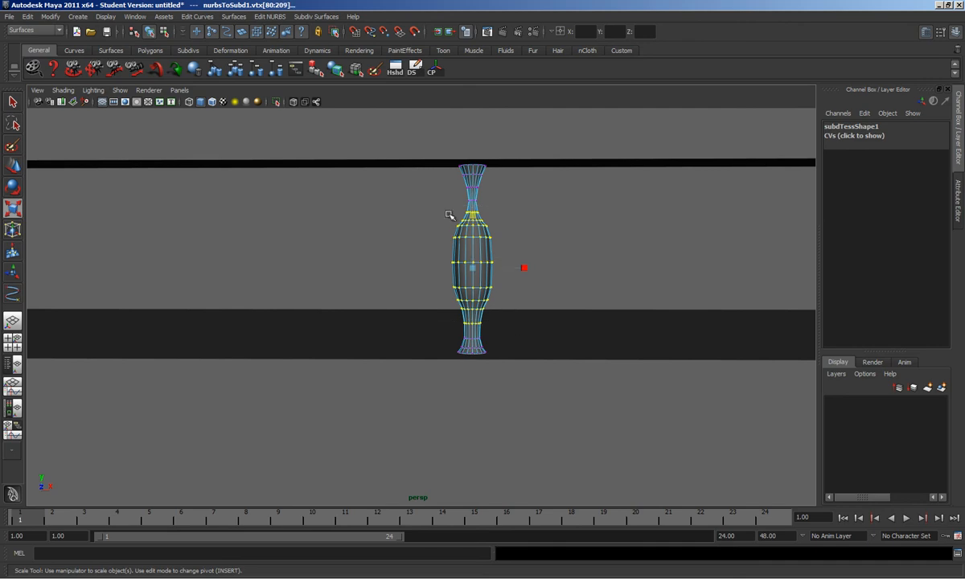
pyautogui.moveTo(474, 218); pyautogui.dragTo(500, 247)
# Step: Pinch the baluster's neck vertex rings inward and lower them slightly, then reselect the whole baluster
pyautogui.keyDown('alt'); pyautogui.moveTo(595, 267); pyautogui.dragTo(567, 261, button='middle'); pyautogui.keyUp('alt')
pyautogui.moveTo(575, 248); pyautogui.dragTo(481, 281)
pyautogui.press('w')
pyautogui.moveTo(539, 306); pyautogui.dragTo(501, 291)
pyautogui.press('r')
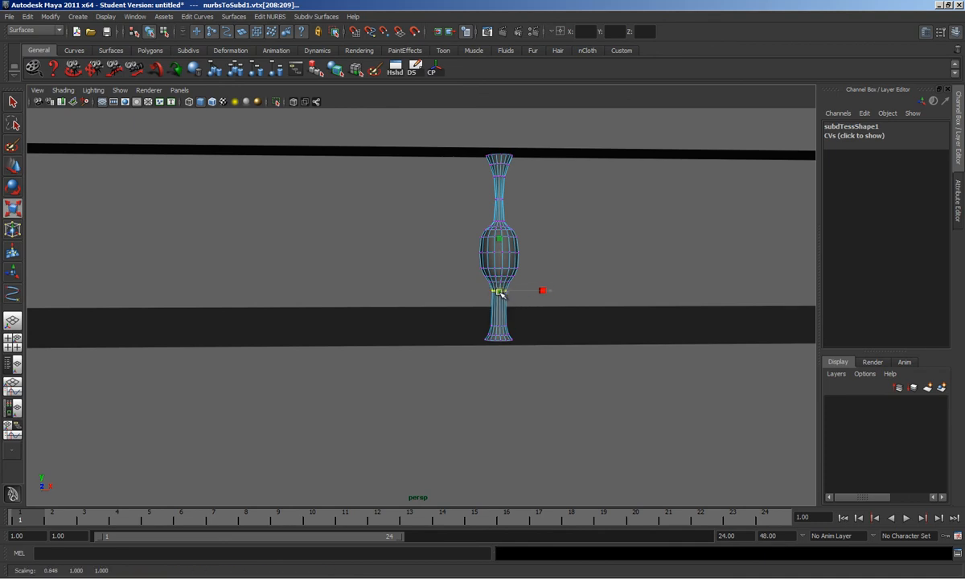
pyautogui.press('w')
pyautogui.moveTo(500, 256); pyautogui.dragTo(500, 262)
pyautogui.scroll(-4, 496, 271)
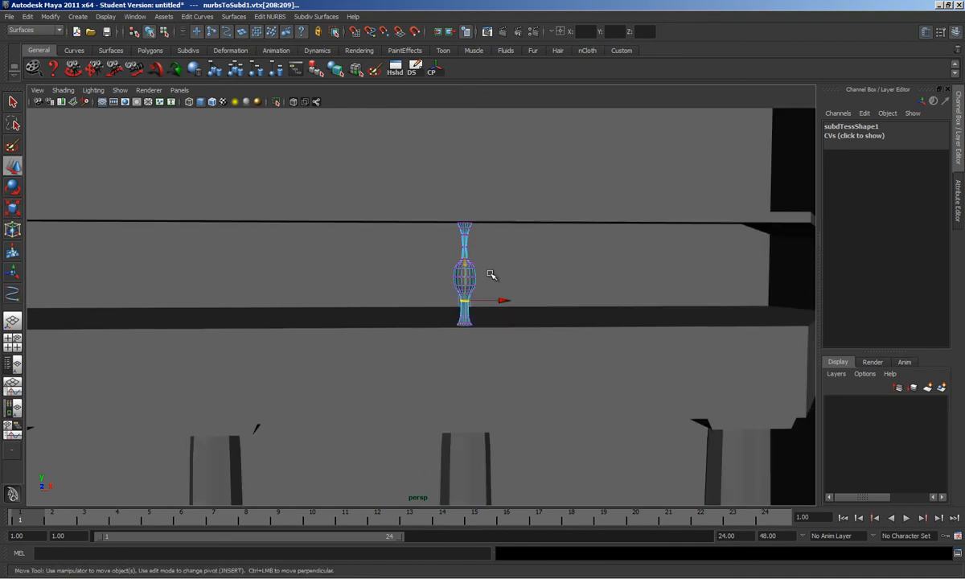
pyautogui.moveTo(470, 278); pyautogui.dragTo(512, 256, button='right')
pyautogui.click(472, 280)
pyautogui.scroll(-3, 494, 294)
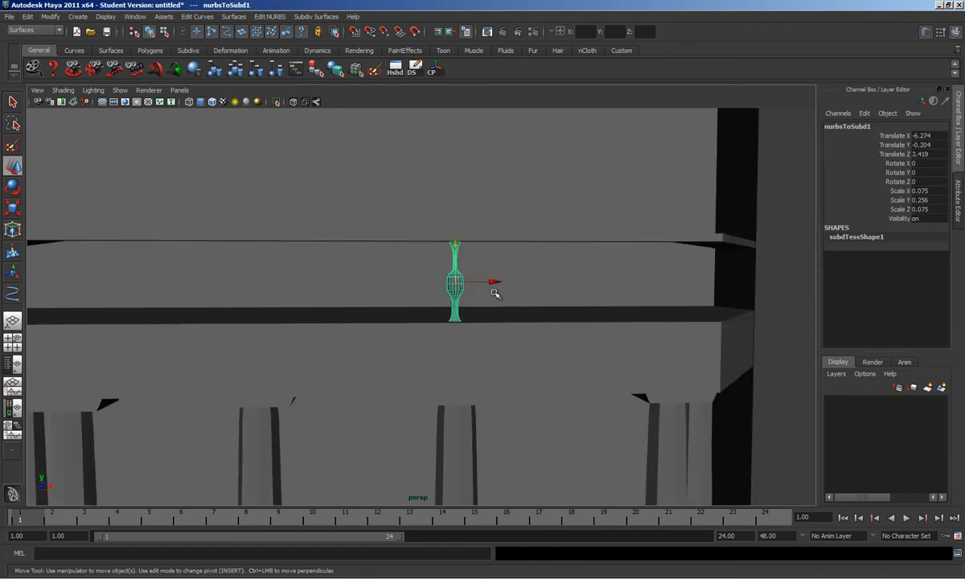
pyautogui.keyDown('alt'); pyautogui.moveTo(495, 295); pyautogui.dragTo(467, 296); pyautogui.keyUp('alt')
pyautogui.click(537, 577)
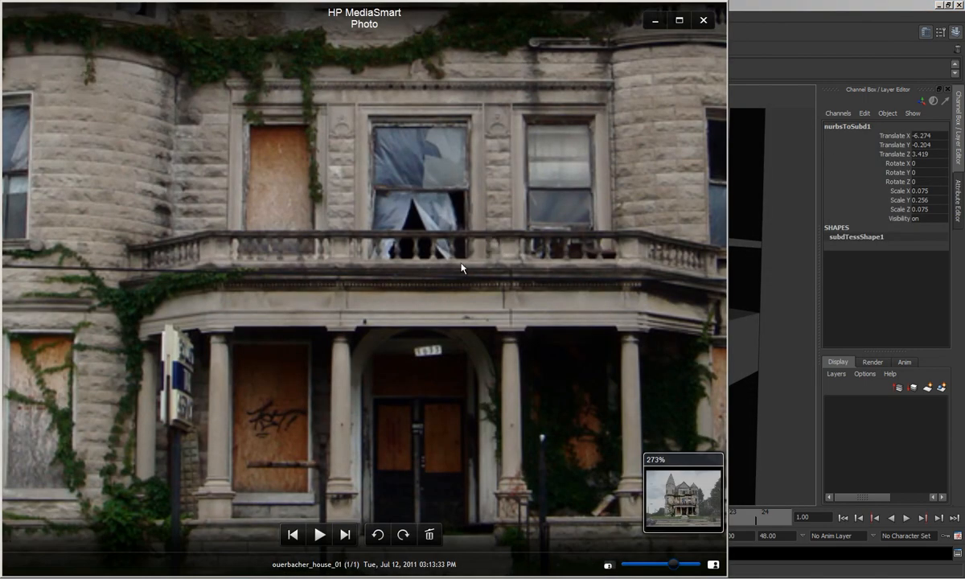
# Step: Return to Maya and reselect the slim baluster standing on the railing top
pyautogui.click(779, 76)
pyautogui.keyDown('alt'); pyautogui.moveTo(424, 316); pyautogui.dragTo(455, 316); pyautogui.keyUp('alt')
pyautogui.scroll(-3, 475, 343)
pyautogui.click(481, 352)
pyautogui.click(450, 306)
pyautogui.click(553, 286)
pyautogui.click(471, 314)
pyautogui.scroll(4, 471, 314)
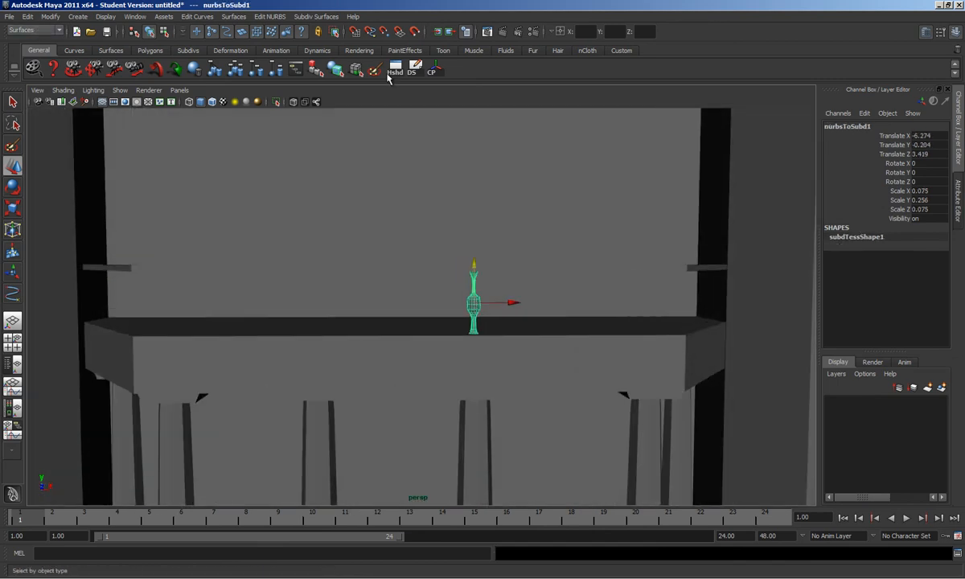
# Step: Duplicate the baluster three times, spacing the copies rightward into a row of four
pyautogui.click(415, 71)
pyautogui.moveTo(512, 302); pyautogui.dragTo(544, 305)
pyautogui.click(466, 306)
pyautogui.click(474, 308)
pyautogui.moveTo(474, 309); pyautogui.dragTo(433, 308, button='right')
pyautogui.moveTo(453, 302)
pyautogui.mouseDown()
pyautogui.moveTo(488, 320)
pyautogui.moveTo(472, 311)
pyautogui.mouseUp()
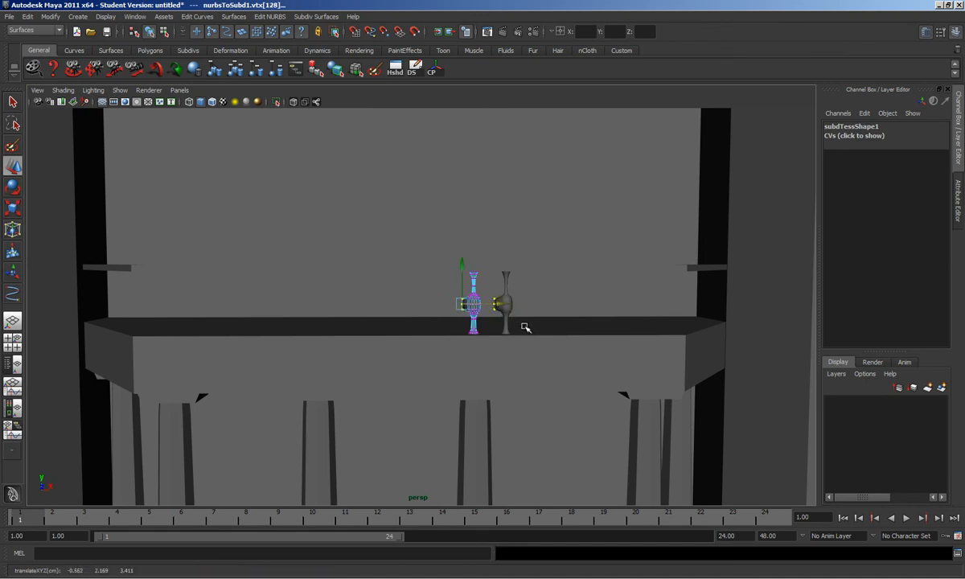
pyautogui.click(505, 325)
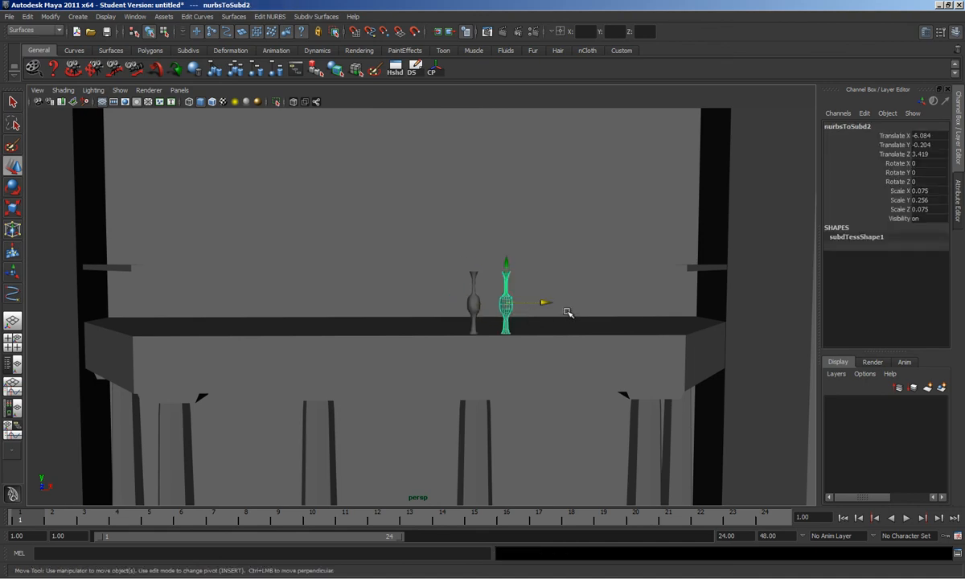
pyautogui.hotkey('ctrl', 'd')
pyautogui.moveTo(541, 302); pyautogui.dragTo(594, 306)
pyautogui.hotkey('ctrl', 'd')
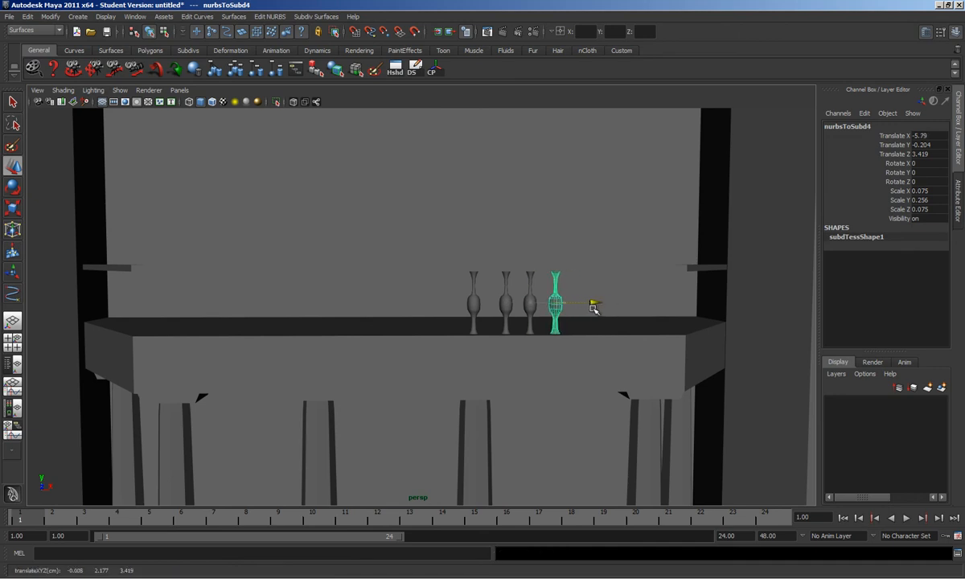
pyautogui.click(354, 578)
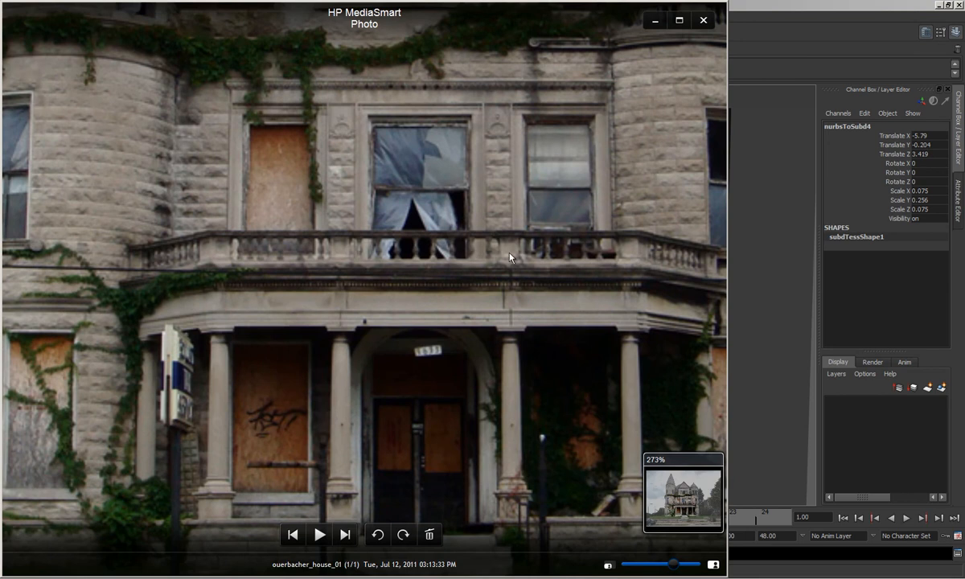
pyautogui.click(754, 231)
# Step: Select the four balusters and slide them left along the railing
pyautogui.keyDown('alt'); pyautogui.moveTo(526, 276); pyautogui.dragTo(512, 285); pyautogui.keyUp('alt')
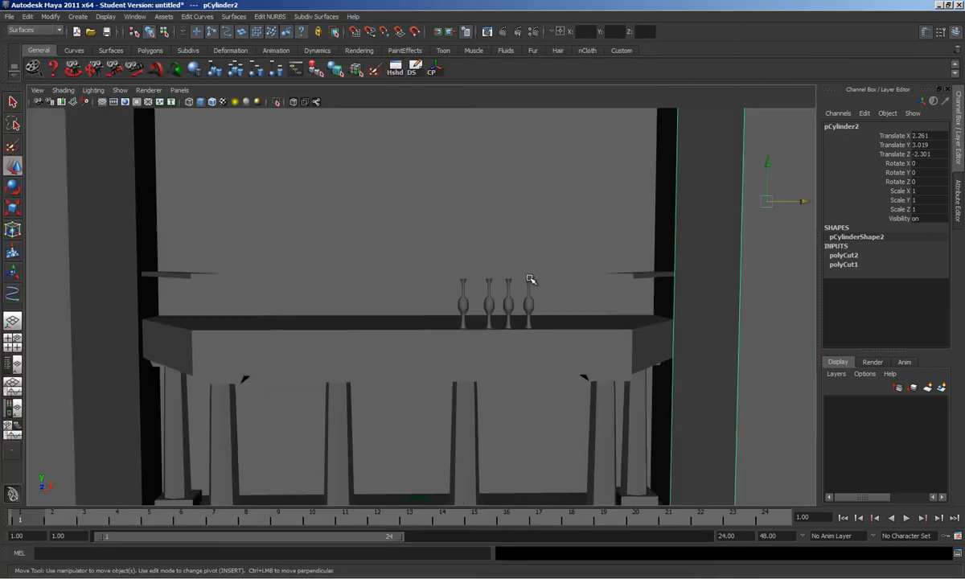
pyautogui.click(528, 291)
pyautogui.keyDown('shift'); pyautogui.click(508, 291); pyautogui.keyUp('shift')
pyautogui.keyDown('shift'); pyautogui.click(488, 291); pyautogui.keyUp('shift')
pyautogui.keyDown('shift'); pyautogui.click(463, 290); pyautogui.keyUp('shift')
pyautogui.moveTo(499, 288); pyautogui.dragTo(412, 289)
# Step: Duplicate the four balusters and move the copies right, making a row of eight
pyautogui.click(375, 304)
pyautogui.click(441, 289)
pyautogui.keyDown('shift'); pyautogui.click(420, 287); pyautogui.keyUp('shift')
pyautogui.keyDown('shift'); pyautogui.click(401, 288); pyautogui.keyUp('shift')
pyautogui.keyDown('shift'); pyautogui.click(384, 287); pyautogui.keyUp('shift')
pyautogui.moveTo(419, 288); pyautogui.dragTo(325, 257)
pyautogui.hotkey('ctrl', 'd')
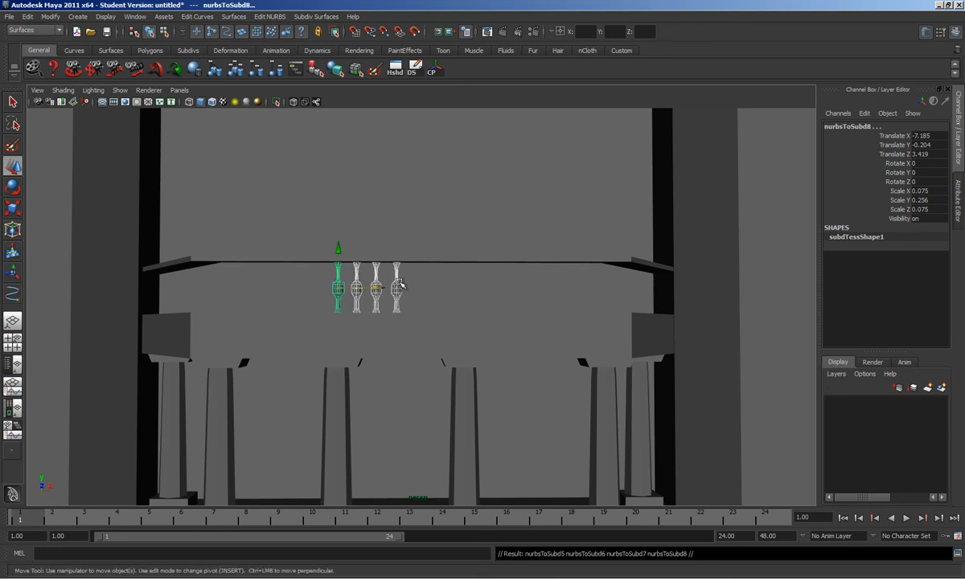
pyautogui.moveTo(385, 287); pyautogui.dragTo(454, 292)
pyautogui.moveTo(451, 294)
pyautogui.keyDown('alt'); pyautogui.mouseDown()
pyautogui.moveTo(473, 362)
pyautogui.moveTo(474, 302)
pyautogui.moveTo(450, 289)
pyautogui.mouseUp(); pyautogui.keyUp('alt')
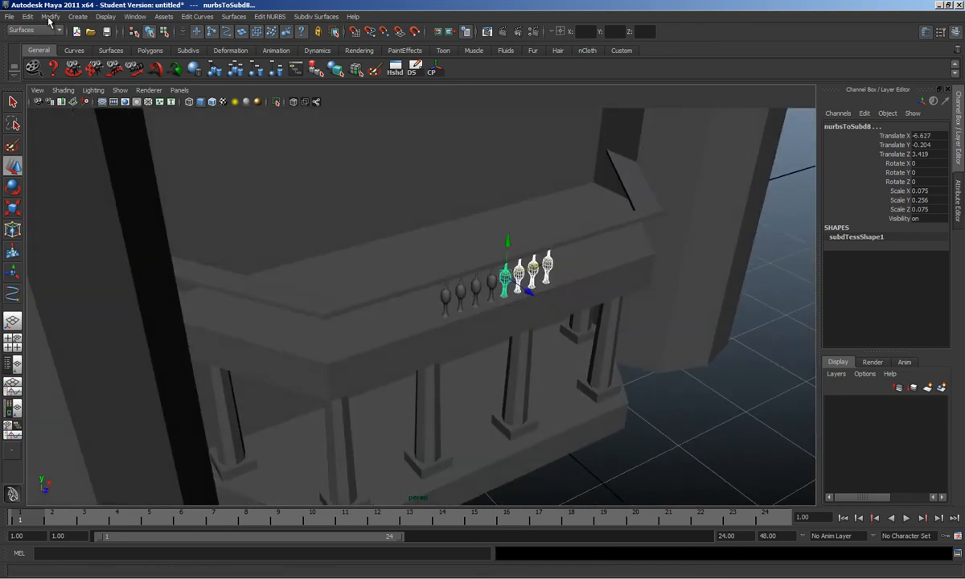
# Step: Create a polygon cube and scale it into a 0.696/1.581/0.398 post at the row's end
pyautogui.click(78, 16)
pyautogui.moveTo(129, 45)
pyautogui.click(203, 69)
pyautogui.keyDown('alt'); pyautogui.moveTo(467, 281); pyautogui.dragTo(470, 206); pyautogui.keyUp('alt')
pyautogui.moveTo(464, 432); pyautogui.dragTo(466, 167)
pyautogui.moveTo(464, 206); pyautogui.dragTo(433, 264)
pyautogui.press('r')
pyautogui.keyDown('alt'); pyautogui.moveTo(394, 196); pyautogui.dragTo(584, 229); pyautogui.keyUp('alt')
pyautogui.moveTo(565, 173); pyautogui.dragTo(545, 252)
pyautogui.press('w')
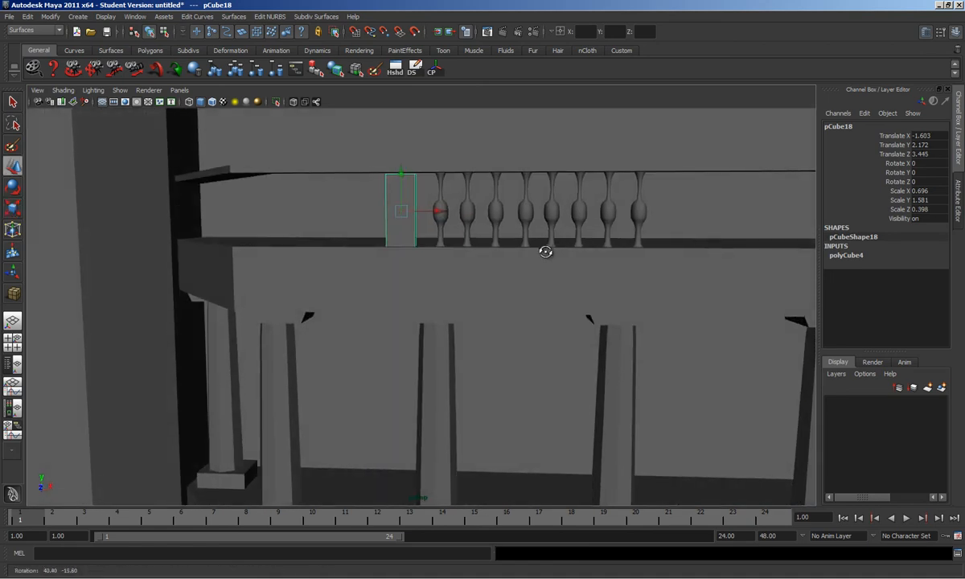
# Step: Place an instanced copy of the cube post at the balusters' right end and adjust its top height
pyautogui.hotkey('ctrl', 'd')
pyautogui.moveTo(459, 213); pyautogui.dragTo(713, 255)
pyautogui.press('Delete')
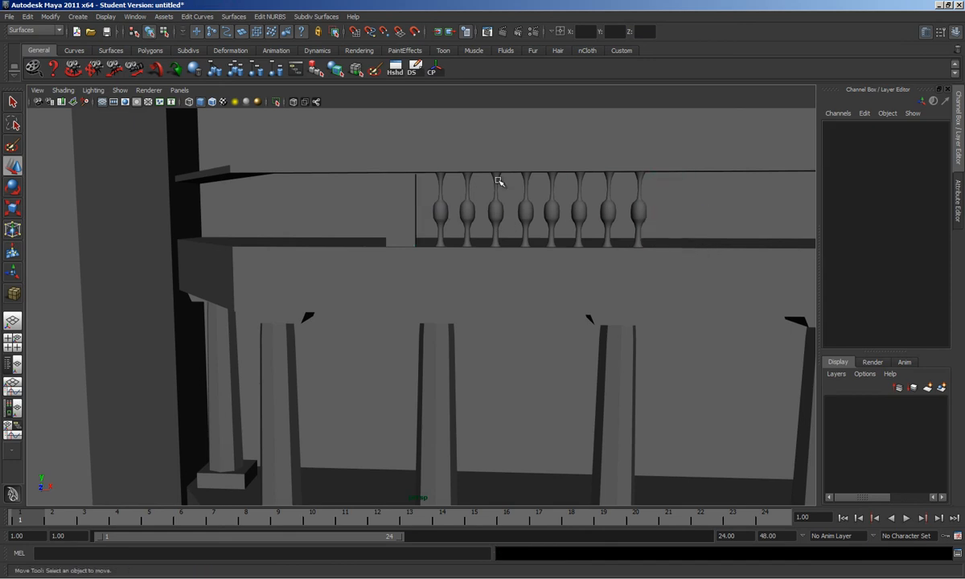
pyautogui.click(406, 201)
pyautogui.click(416, 69)
pyautogui.moveTo(439, 211); pyautogui.dragTo(692, 194)
pyautogui.moveTo(683, 156); pyautogui.dragTo(683, 155)
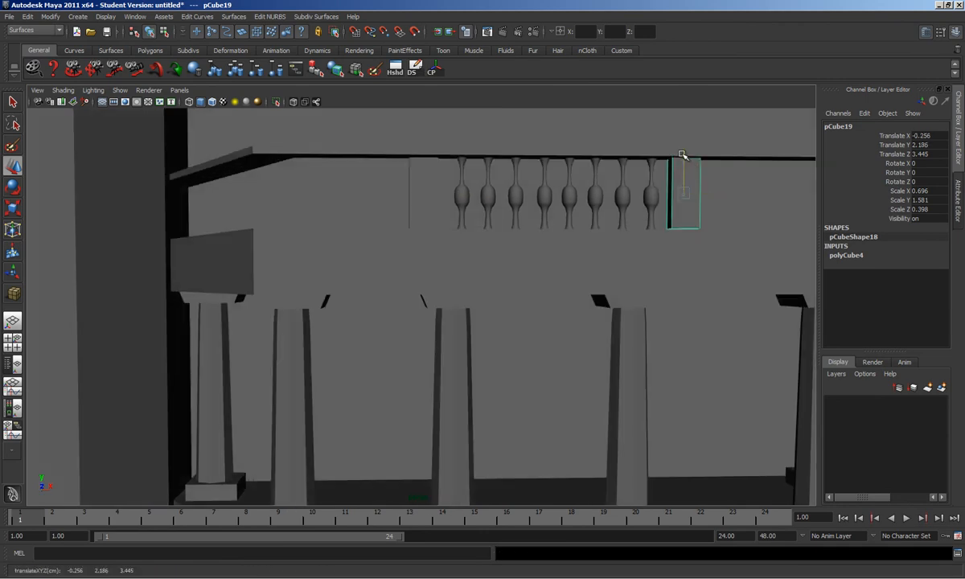
pyautogui.hotkey('ctrl', 'z')
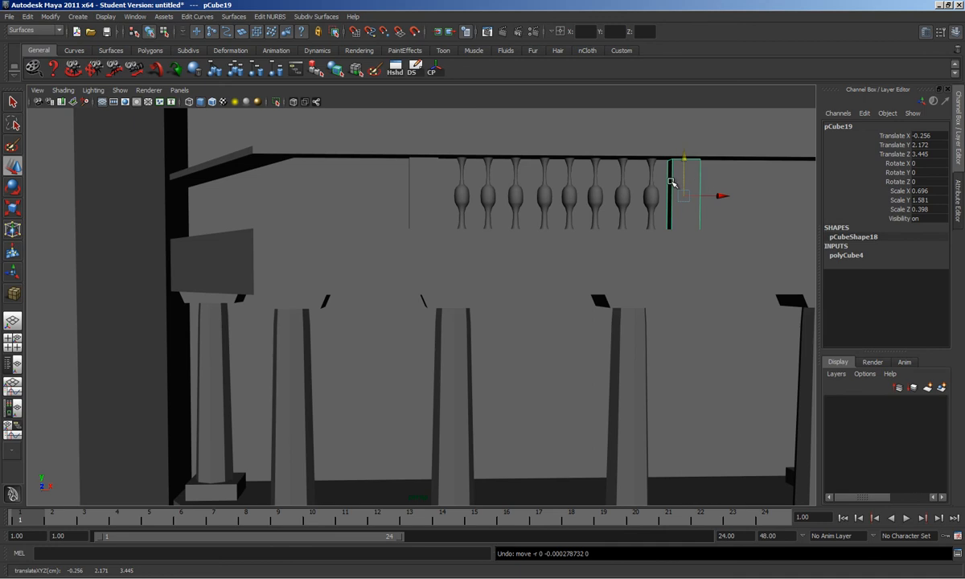
pyautogui.moveTo(688, 182); pyautogui.dragTo(671, 178, button='right')
pyautogui.moveTo(721, 176); pyautogui.dragTo(685, 119)
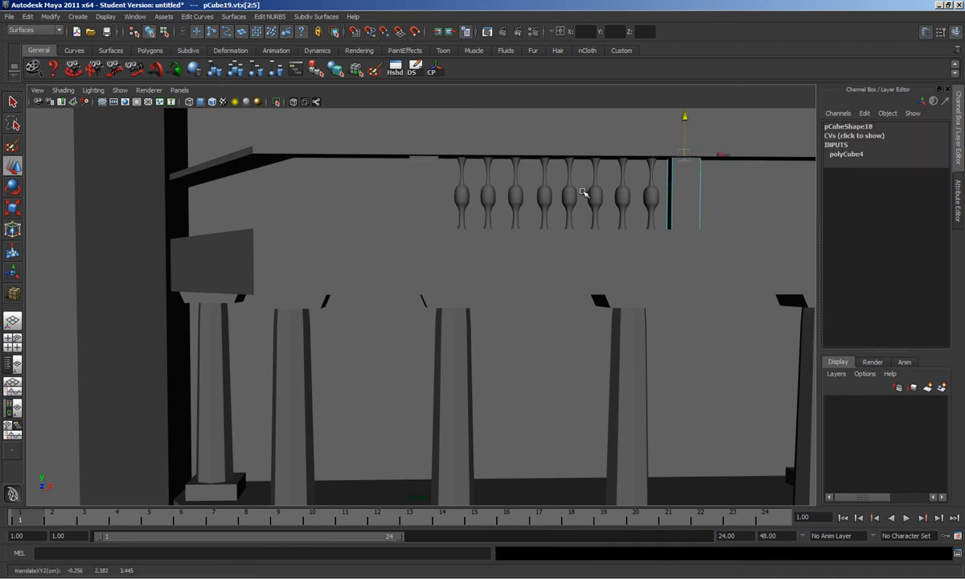
# Step: Duplicate all eight balusters and shift the copies left along the railing
pyautogui.scroll(-5, 622, 167)
pyautogui.keyDown('alt'); pyautogui.moveTo(554, 298); pyautogui.dragTo(494, 315); pyautogui.keyUp('alt')
pyautogui.click(394, 309)
pyautogui.keyDown('alt'); pyautogui.moveTo(381, 306); pyautogui.dragTo(591, 287); pyautogui.keyUp('alt')
pyautogui.click(590, 256)
pyautogui.keyDown('shift'); pyautogui.click(571, 256); pyautogui.keyUp('shift')
pyautogui.keyDown('shift'); pyautogui.click(554, 255); pyautogui.keyUp('shift')
pyautogui.keyDown('shift'); pyautogui.click(538, 256); pyautogui.keyUp('shift')
pyautogui.keyDown('shift'); pyautogui.click(521, 255); pyautogui.keyUp('shift')
pyautogui.keyDown('shift'); pyautogui.click(504, 255); pyautogui.keyUp('shift')
pyautogui.keyDown('shift'); pyautogui.click(487, 256); pyautogui.keyUp('shift')
pyautogui.keyDown('shift'); pyautogui.click(474, 256); pyautogui.keyUp('shift')
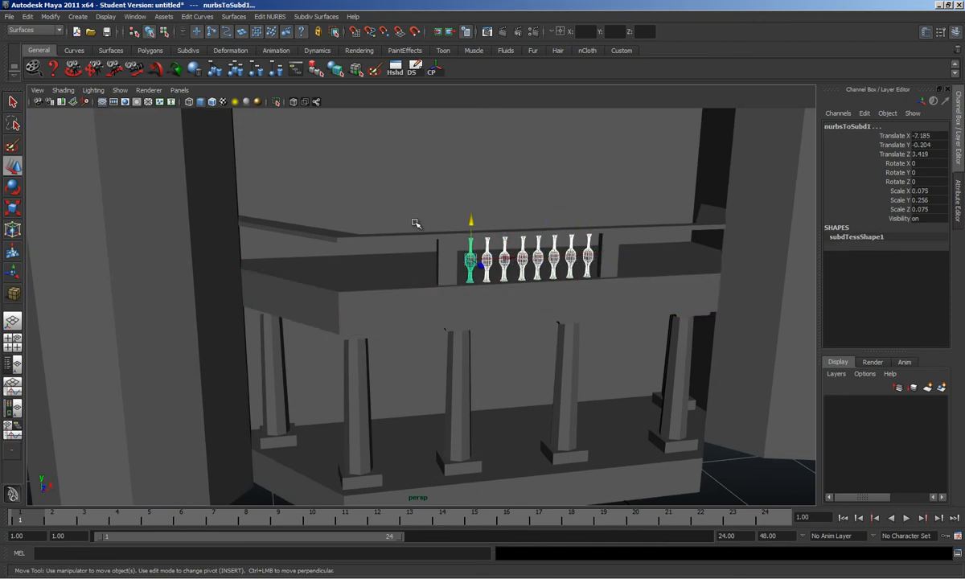
pyautogui.click(412, 68)
pyautogui.moveTo(515, 262); pyautogui.dragTo(336, 277)
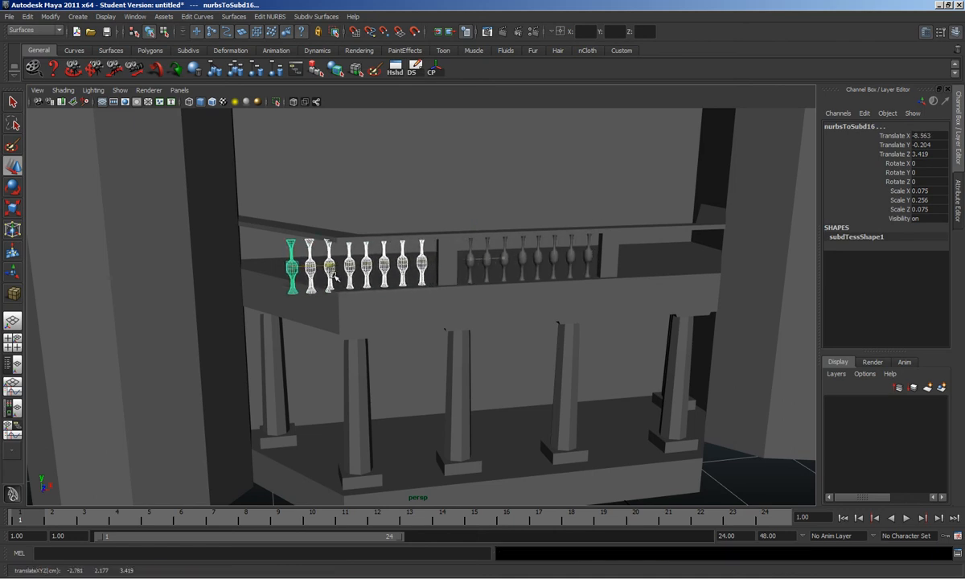
# Step: Compare against the house reference photo, then select the eight copied balusters
pyautogui.click(568, 576)
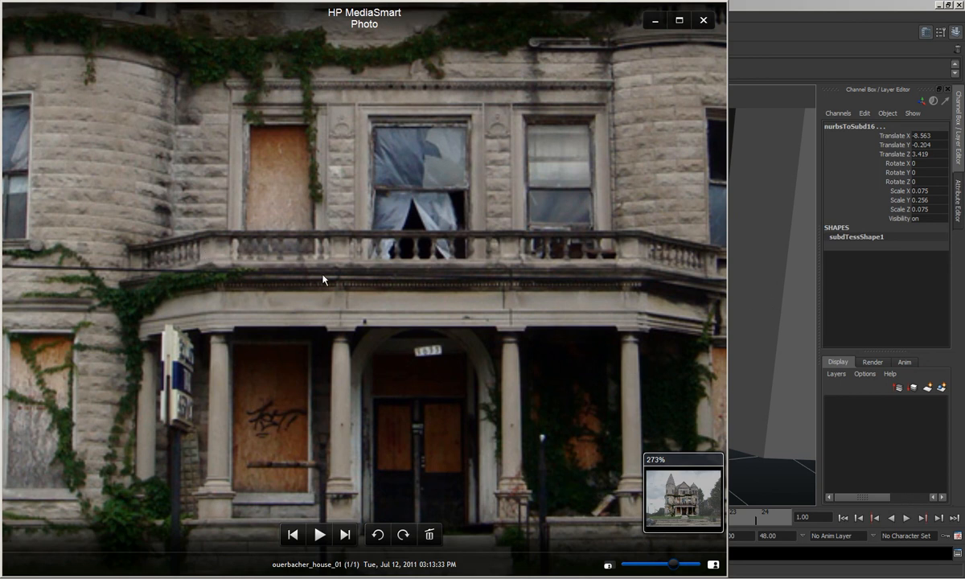
pyautogui.click(767, 476)
pyautogui.keyDown('alt'); pyautogui.moveTo(261, 169); pyautogui.dragTo(299, 180); pyautogui.keyUp('alt')
pyautogui.scroll(2, 359, 244)
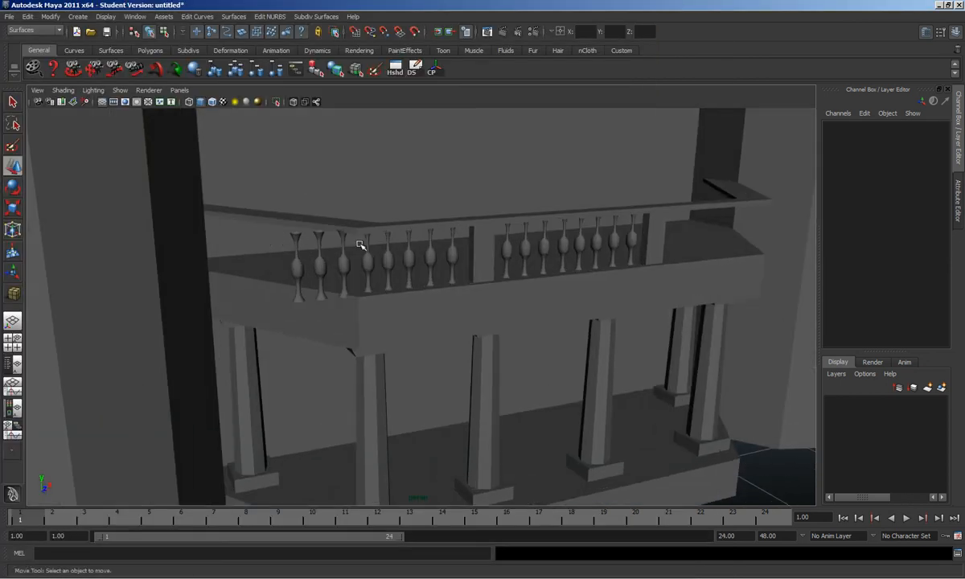
pyautogui.click(454, 259)
pyautogui.keyDown('shift'); pyautogui.click(432, 256); pyautogui.keyUp('shift')
pyautogui.keyDown('shift'); pyautogui.click(408, 256); pyautogui.keyUp('shift')
pyautogui.keyDown('shift'); pyautogui.click(388, 257); pyautogui.keyUp('shift')
pyautogui.keyDown('shift'); pyautogui.click(368, 258); pyautogui.keyUp('shift')
pyautogui.keyDown('shift'); pyautogui.click(344, 265); pyautogui.keyUp('shift')
pyautogui.keyDown('shift'); pyautogui.click(321, 262); pyautogui.keyUp('shift')
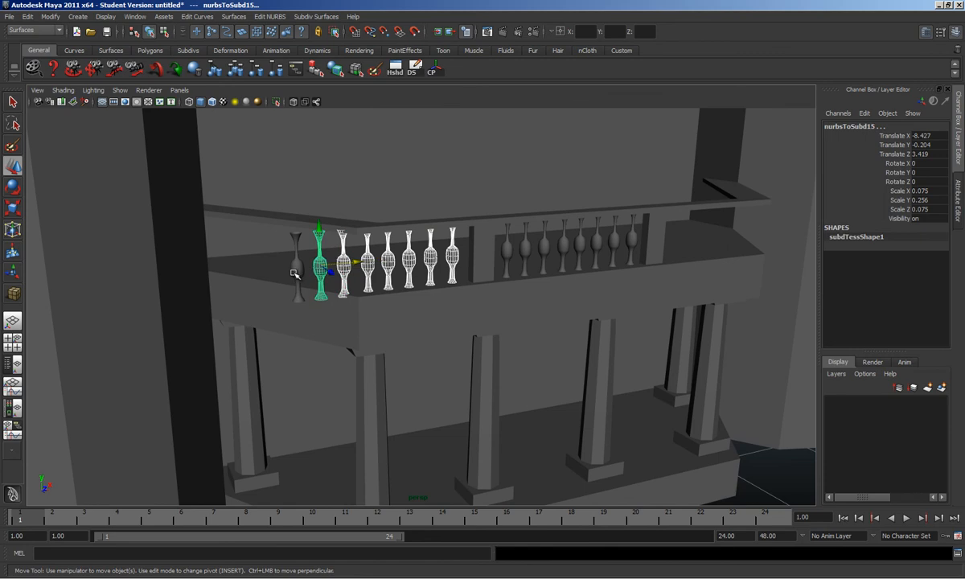
pyautogui.keyDown('shift'); pyautogui.click(297, 263); pyautogui.keyUp('shift')
# Step: Delete the eight copied balusters and select the post left of the original row
pyautogui.moveTo(332, 263)
pyautogui.mouseDown()
pyautogui.moveTo(362, 263)
pyautogui.moveTo(320, 263)
pyautogui.mouseUp()
pyautogui.hotkey('ctrl', 'z')
pyautogui.press('Delete')
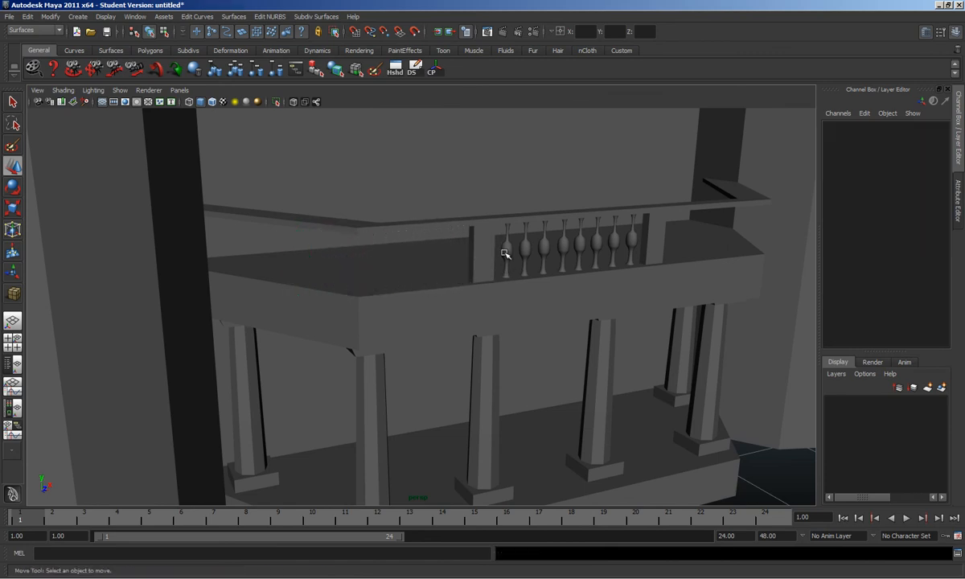
pyautogui.click(485, 253)
# Step: Duplicate the post, move the copy left along the railing, and slide one edge along Z
pyautogui.moveTo(512, 251); pyautogui.dragTo(512, 251)
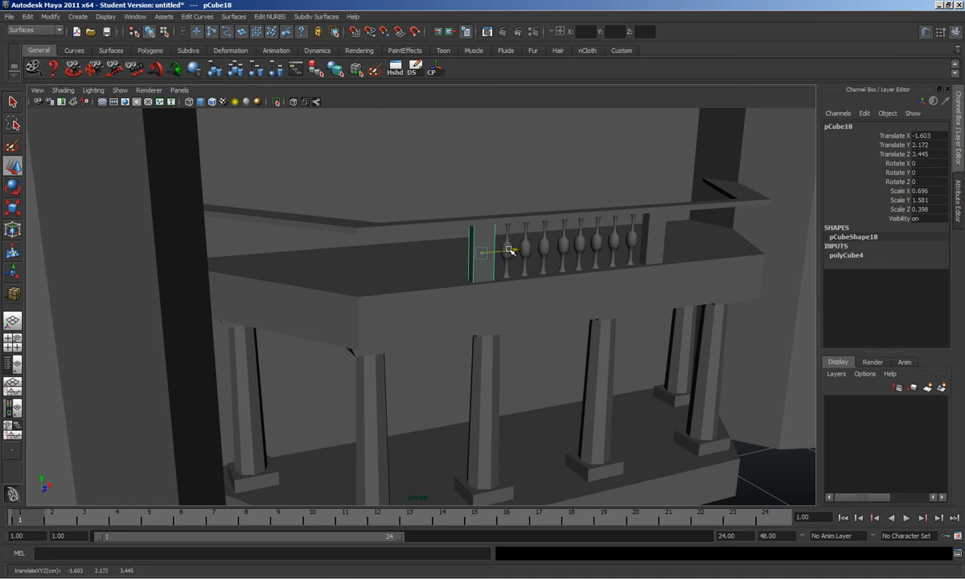
pyautogui.click(394, 67)
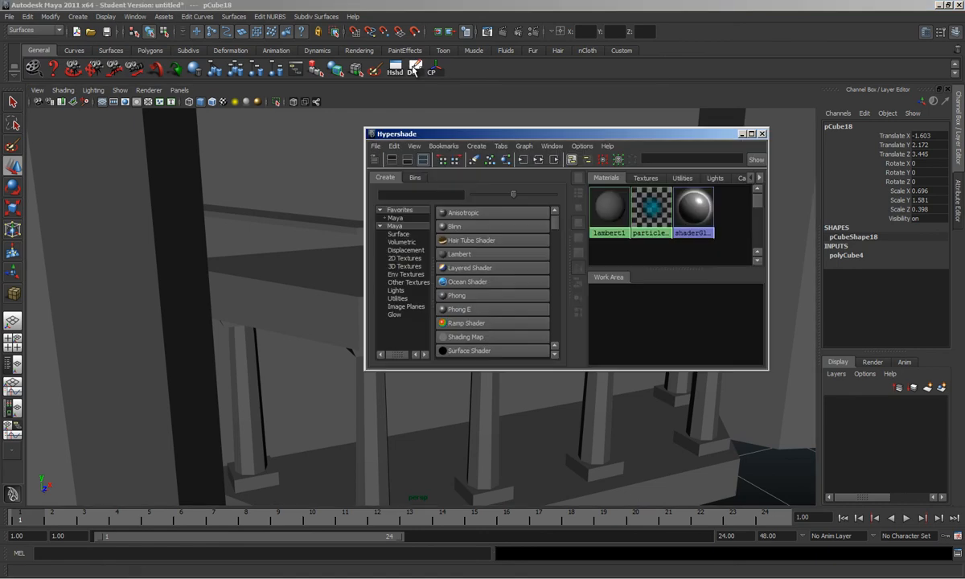
pyautogui.click(761, 134)
pyautogui.hotkey('ctrl', 'd')
pyautogui.moveTo(508, 250); pyautogui.dragTo(445, 271)
pyautogui.keyDown('alt'); pyautogui.moveTo(445, 271); pyautogui.dragTo(437, 273, button='middle'); pyautogui.keyUp('alt')
pyautogui.scroll(3, 438, 273)
pyautogui.keyDown('alt'); pyautogui.moveTo(438, 274); pyautogui.dragTo(450, 272); pyautogui.keyUp('alt')
pyautogui.moveTo(491, 250); pyautogui.dragTo(487, 226, button='right')
pyautogui.click(492, 231)
pyautogui.keyDown('alt'); pyautogui.moveTo(492, 232); pyautogui.dragTo(353, 363); pyautogui.keyUp('alt')
pyautogui.moveTo(424, 400); pyautogui.dragTo(412, 390)
# Step: Try sliding another edge, then undo the edge moves and delete the new left post
pyautogui.click(419, 354)
pyautogui.keyDown('alt'); pyautogui.moveTo(406, 372); pyautogui.dragTo(378, 346); pyautogui.keyUp('alt')
pyautogui.click(376, 404)
pyautogui.hotkey('ctrl', 'z')
pyautogui.hotkey('ctrl', 'z')
pyautogui.hotkey('ctrl', 'z')
pyautogui.hotkey('ctrl', 'z')
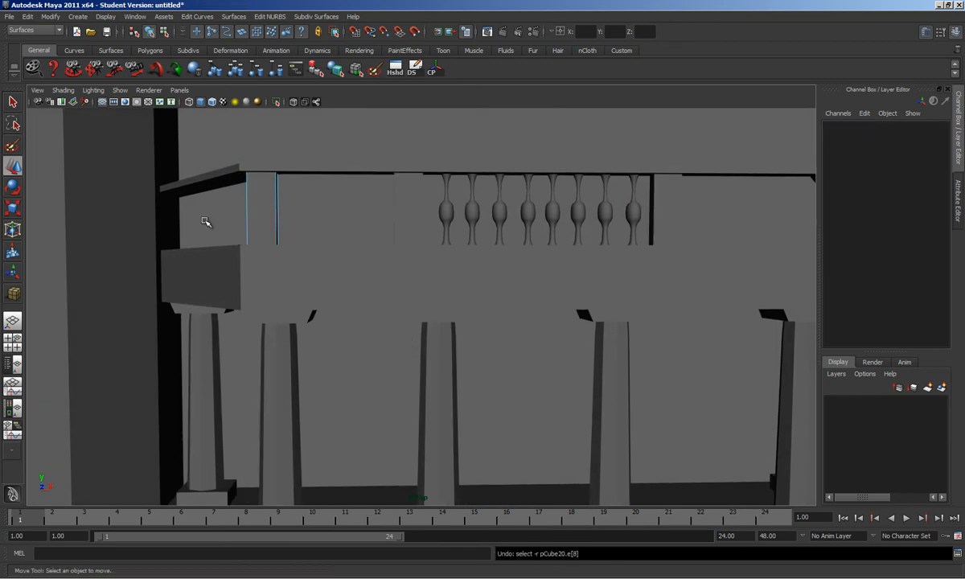
pyautogui.keyDown('alt'); pyautogui.moveTo(232, 194); pyautogui.dragTo(244, 217); pyautogui.keyUp('alt')
pyautogui.click(327, 247)
pyautogui.keyDown('alt'); pyautogui.moveTo(327, 247); pyautogui.dragTo(358, 256); pyautogui.keyUp('alt')
pyautogui.press('Delete')
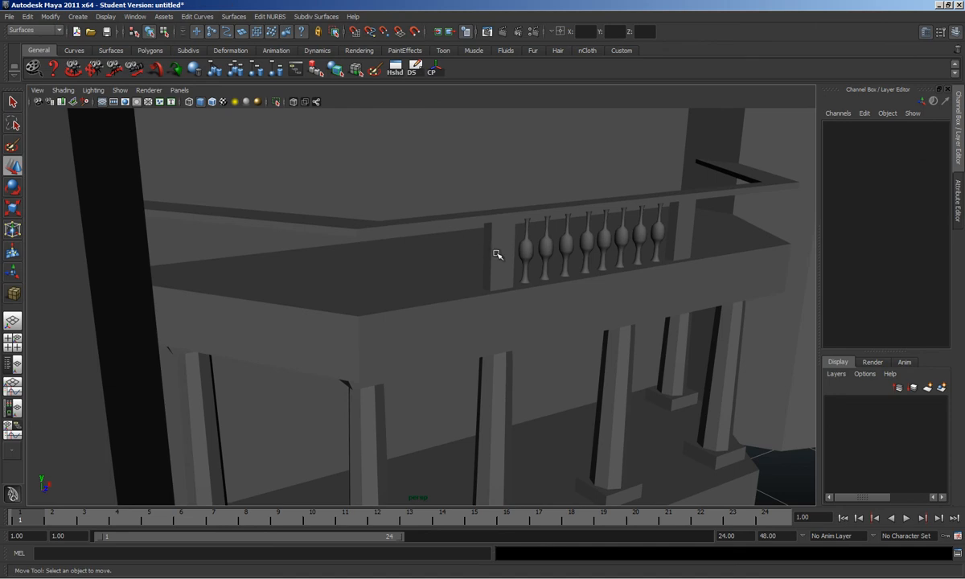
# Step: Duplicate the post again, move it left toward the corner, and slide one edge slightly right
pyautogui.click(497, 253)
pyautogui.hotkey('ctrl', 'd')
pyautogui.moveTo(521, 261); pyautogui.dragTo(405, 279)
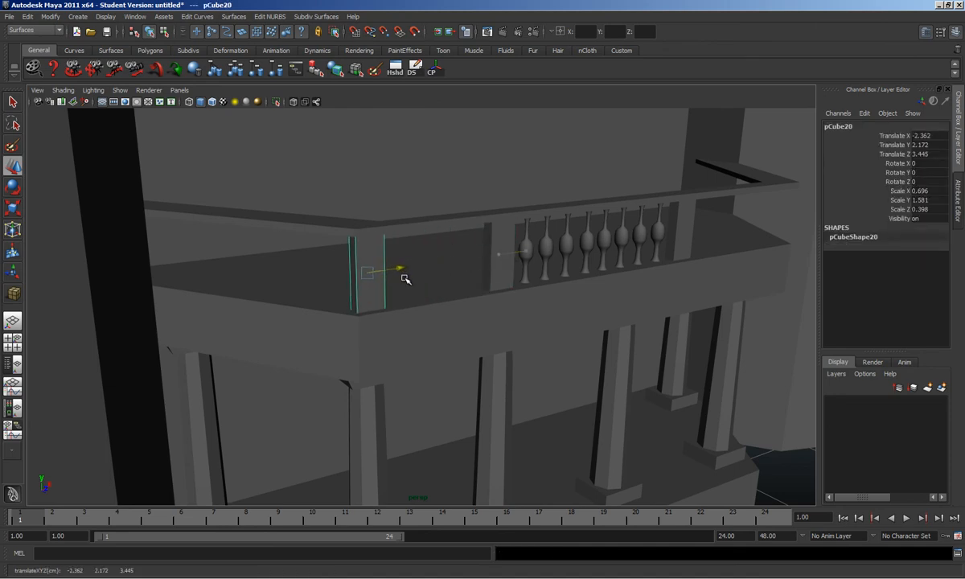
pyautogui.press('F10')
pyautogui.click(352, 259)
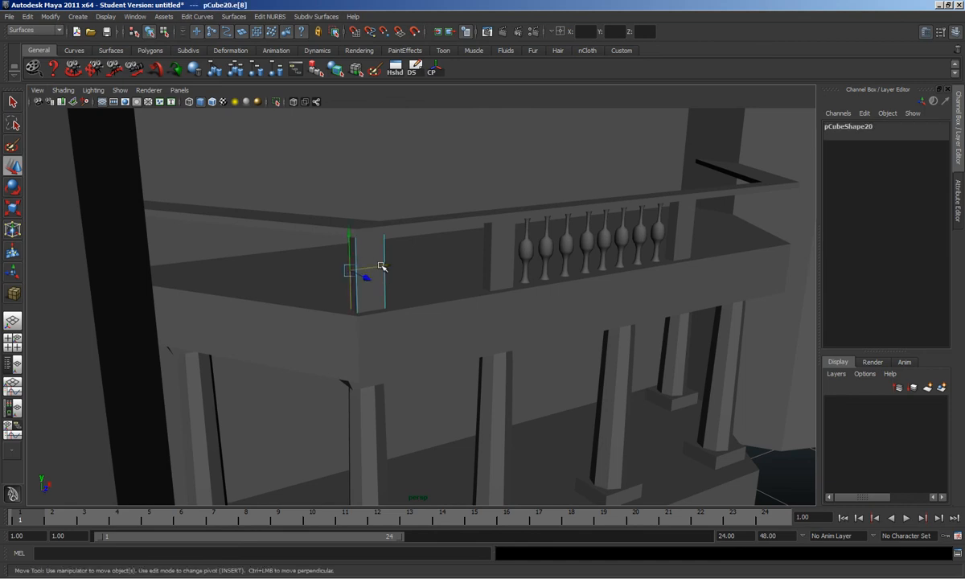
pyautogui.moveTo(366, 273); pyautogui.dragTo(392, 329)
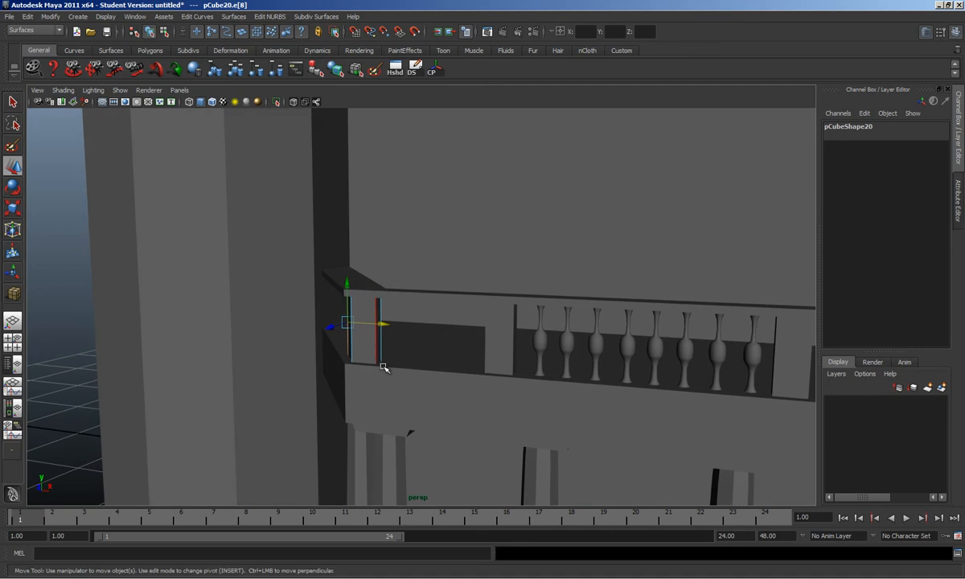
pyautogui.click(380, 336)
pyautogui.keyDown('alt'); pyautogui.moveTo(403, 330); pyautogui.dragTo(465, 315); pyautogui.keyUp('alt')
pyautogui.press('F8')
# Step: Move the baluster-side post right toward the balusters and bring up the house reference photo
pyautogui.click(433, 309)
pyautogui.moveTo(466, 313); pyautogui.dragTo(482, 314)
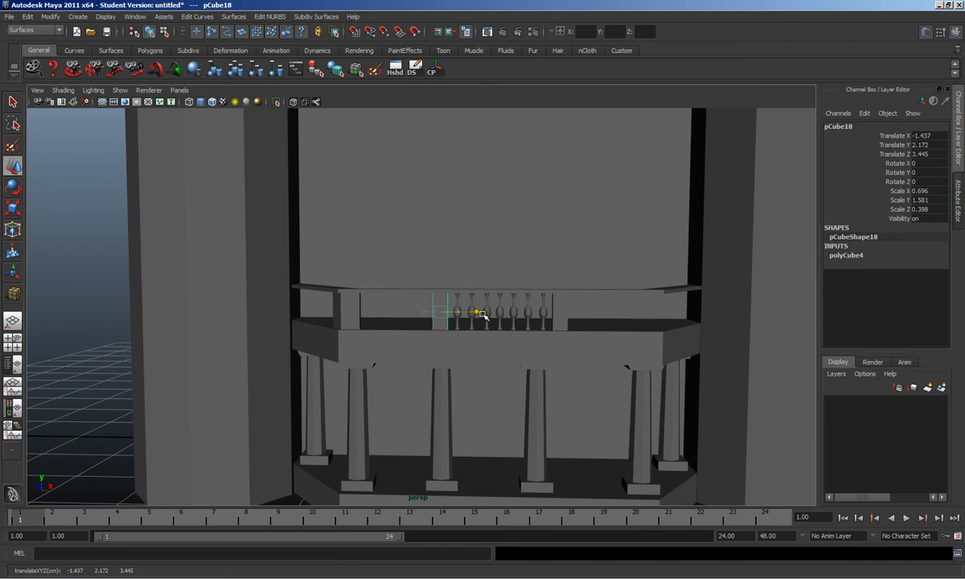
pyautogui.click(563, 577)
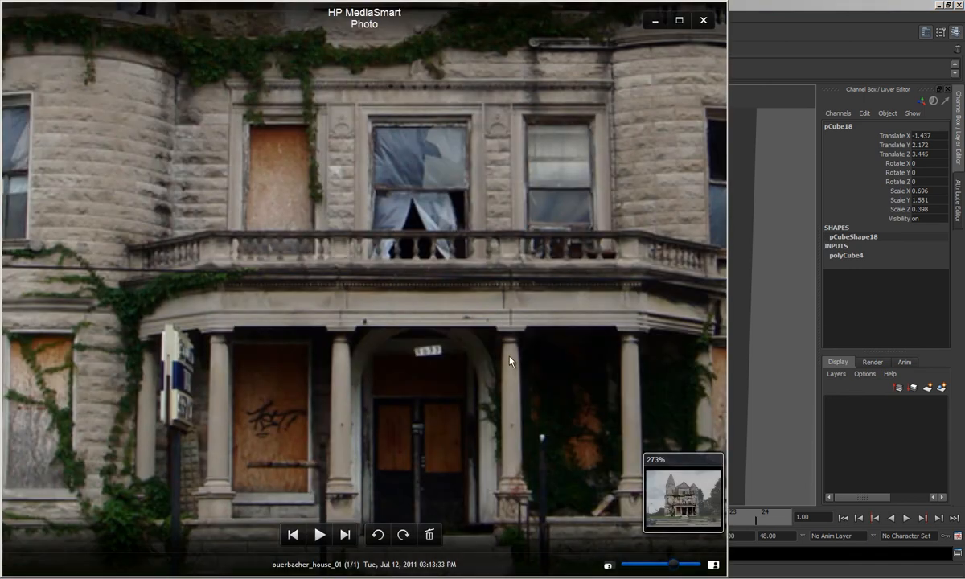
# Step: Move the right post left along the railing toward the balusters
pyautogui.click(805, 285)
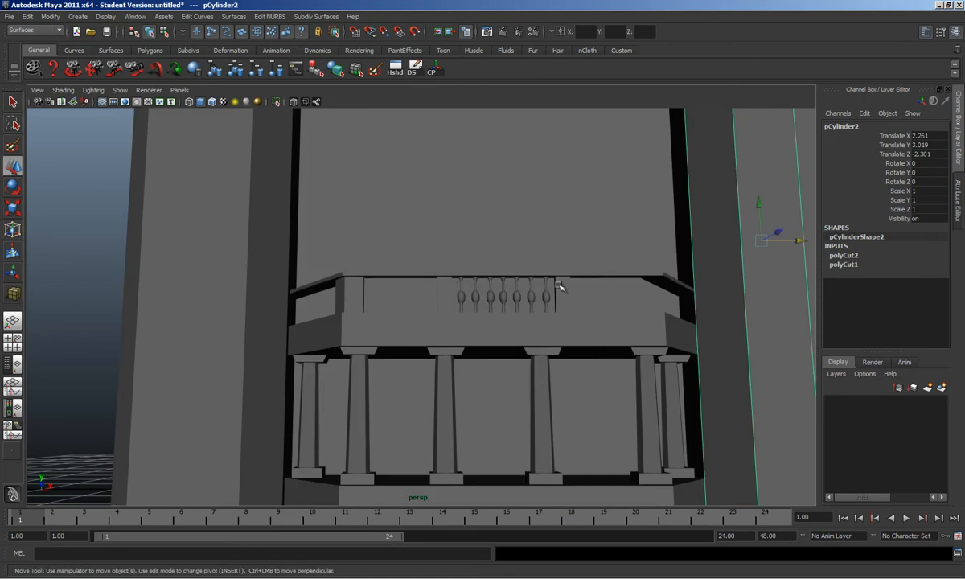
pyautogui.click(559, 288)
pyautogui.moveTo(596, 295); pyautogui.dragTo(568, 347)
pyautogui.scroll(4, 575, 296)
pyautogui.moveTo(645, 329); pyautogui.dragTo(659, 327)
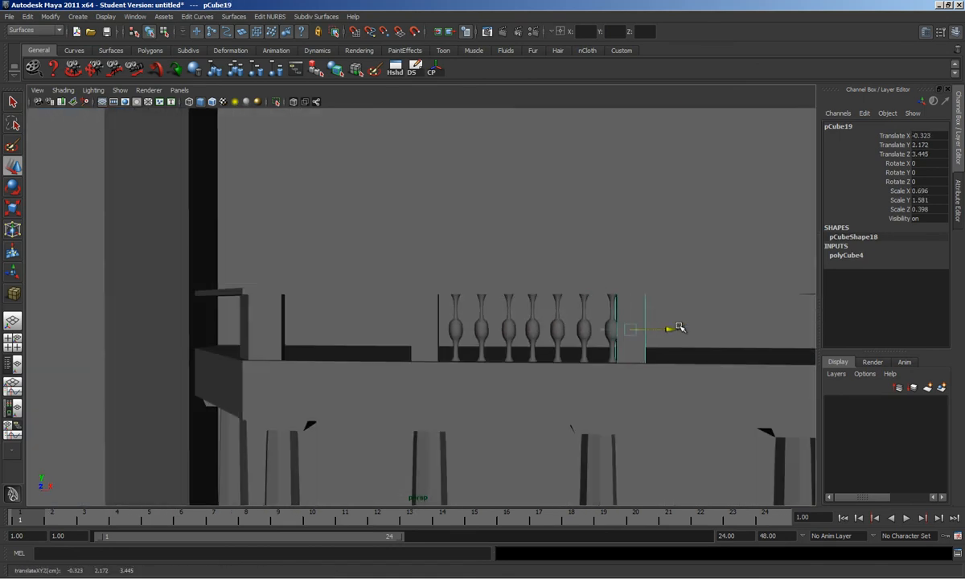
# Step: Scale all seven balusters down uniformly
pyautogui.click(612, 329)
pyautogui.keyDown('shift'); pyautogui.click(584, 329); pyautogui.keyUp('shift')
pyautogui.keyDown('shift'); pyautogui.click(557, 330); pyautogui.keyUp('shift')
pyautogui.keyDown('shift'); pyautogui.click(531, 330); pyautogui.keyUp('shift')
pyautogui.keyDown('shift'); pyautogui.click(508, 330); pyautogui.keyUp('shift')
pyautogui.keyDown('shift'); pyautogui.click(481, 330); pyautogui.keyUp('shift')
pyautogui.keyDown('shift'); pyautogui.click(455, 330); pyautogui.keyUp('shift')
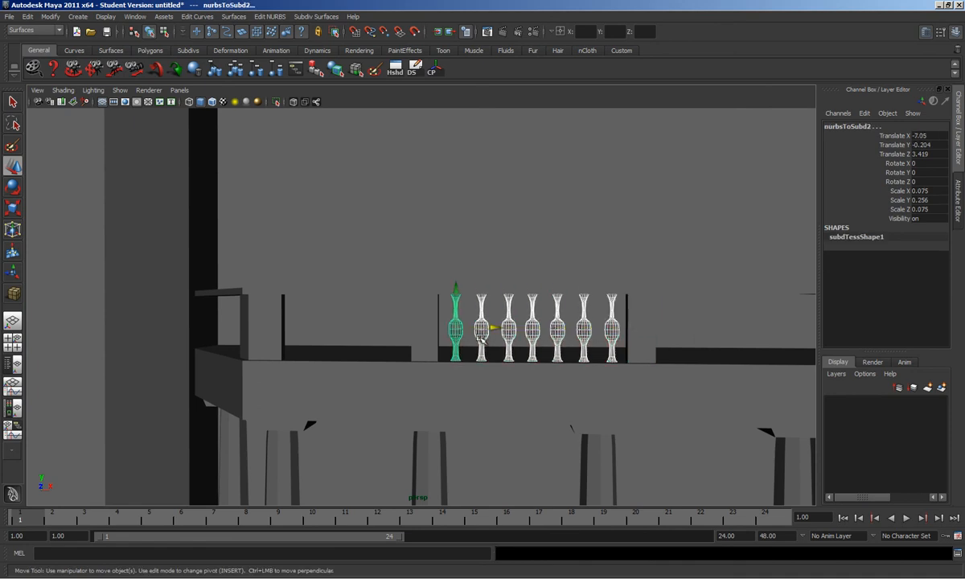
pyautogui.press('r')
pyautogui.moveTo(461, 328); pyautogui.dragTo(453, 332)
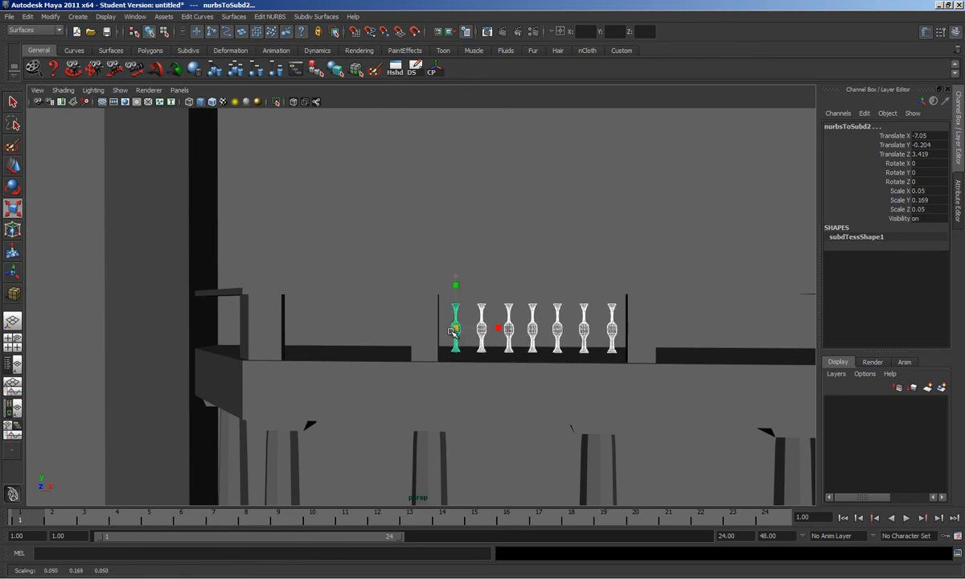
# Step: Respace each baluster along X so the row sits evenly in line
pyautogui.click(457, 346)
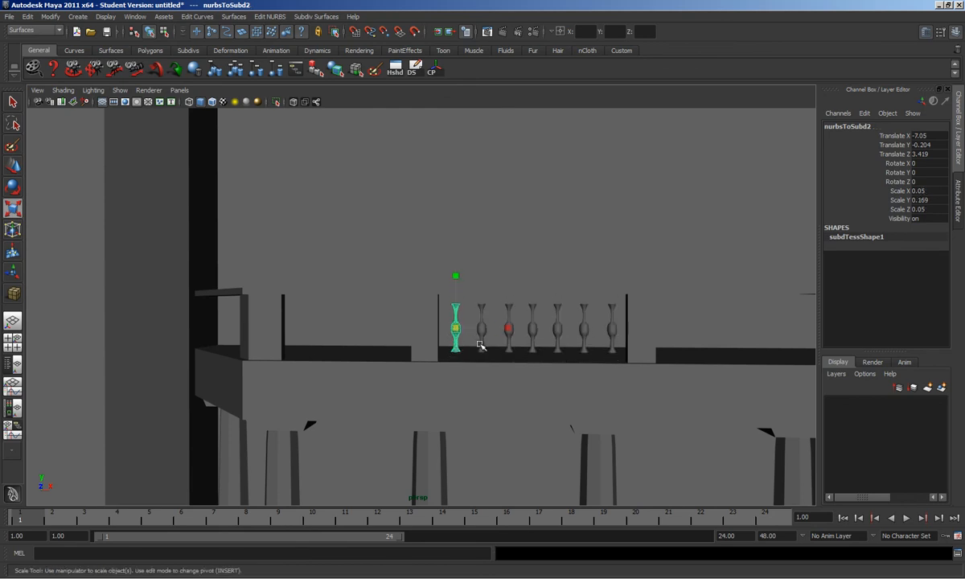
pyautogui.press('w')
pyautogui.moveTo(492, 332); pyautogui.dragTo(616, 330)
pyautogui.click(511, 336)
pyautogui.click(533, 336)
pyautogui.click(563, 338)
pyautogui.click(586, 344)
pyautogui.click(614, 333)
pyautogui.click(641, 334)
pyautogui.moveTo(676, 331); pyautogui.dragTo(637, 329)
# Step: Nudge both posts along X toward the balusters and select the baluster row
pyautogui.click(422, 336)
pyautogui.moveTo(462, 328); pyautogui.dragTo(466, 329)
pyautogui.scroll(3, 474, 334)
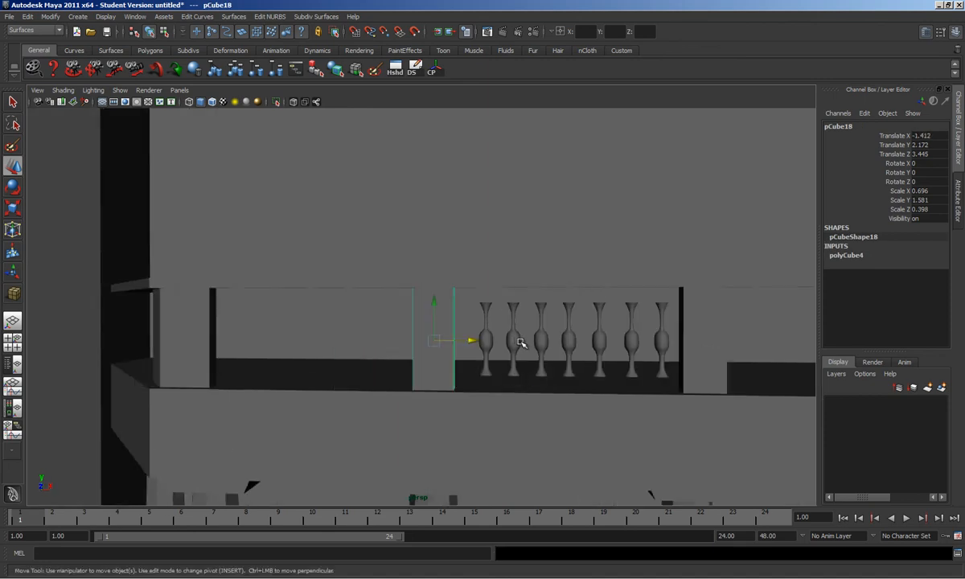
pyautogui.click(498, 307)
pyautogui.keyDown('shift'); pyautogui.click(524, 309); pyautogui.keyUp('shift')
pyautogui.keyDown('shift'); pyautogui.click(552, 311); pyautogui.keyUp('shift')
pyautogui.keyDown('shift'); pyautogui.click(579, 310); pyautogui.keyUp('shift')
pyautogui.keyDown('shift'); pyautogui.click(613, 316); pyautogui.keyUp('shift')
pyautogui.keyDown('shift'); pyautogui.click(642, 311); pyautogui.keyUp('shift')
pyautogui.keyDown('shift'); pyautogui.click(671, 311); pyautogui.keyUp('shift')
pyautogui.keyDown('alt'); pyautogui.moveTo(671, 311); pyautogui.dragTo(490, 339); pyautogui.keyUp('alt')
pyautogui.click(483, 333)
# Step: Stretch the balusters by raising their top vertices and lowering their bottoms to the railing floor
pyautogui.click(477, 335)
pyautogui.moveTo(448, 337); pyautogui.dragTo(440, 295, button='right')
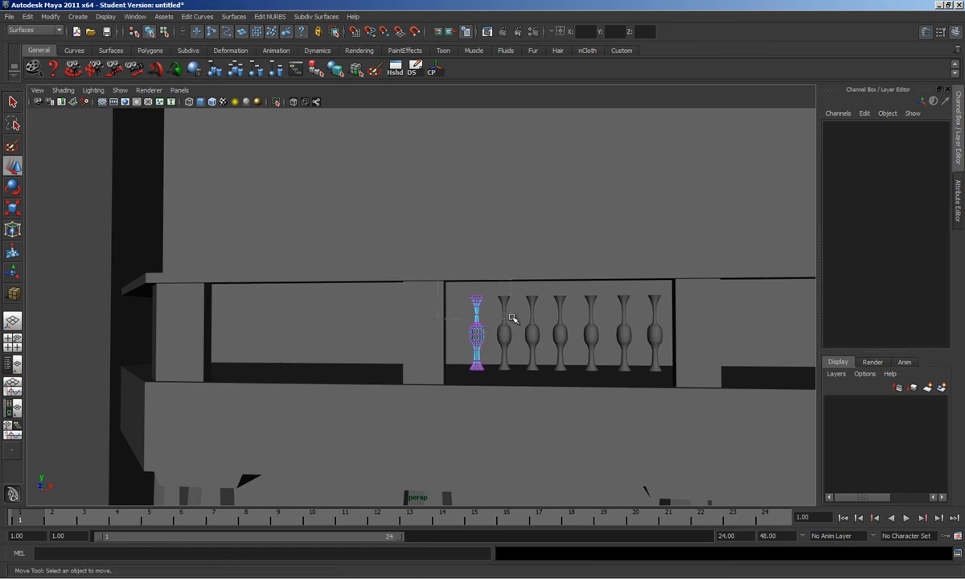
pyautogui.moveTo(509, 319); pyautogui.dragTo(513, 309)
pyautogui.moveTo(480, 265); pyautogui.dragTo(409, 247)
pyautogui.moveTo(460, 359)
pyautogui.mouseDown()
pyautogui.moveTo(517, 395)
pyautogui.moveTo(458, 345)
pyautogui.mouseUp()
pyautogui.moveTo(490, 388); pyautogui.dragTo(484, 373)
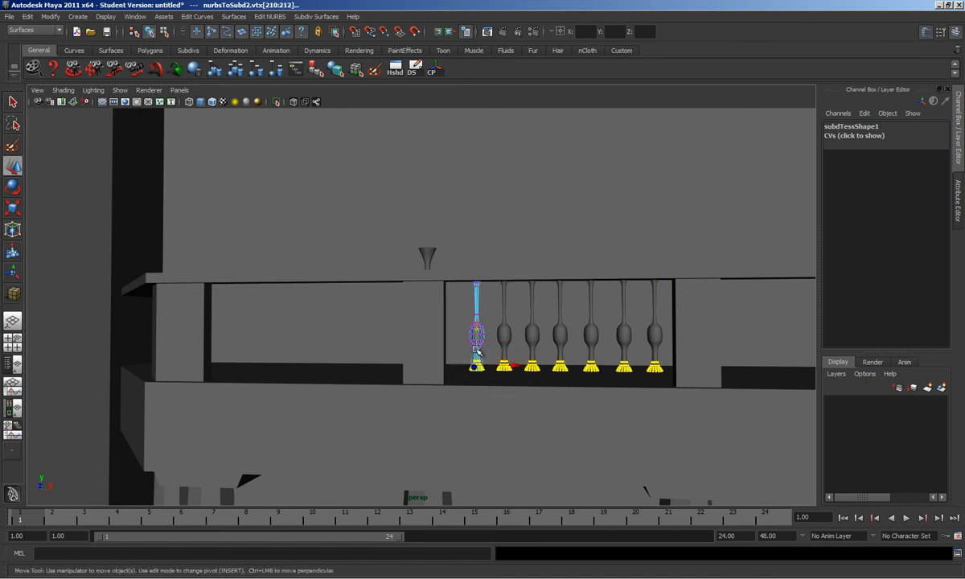
pyautogui.moveTo(479, 336); pyautogui.dragTo(477, 350)
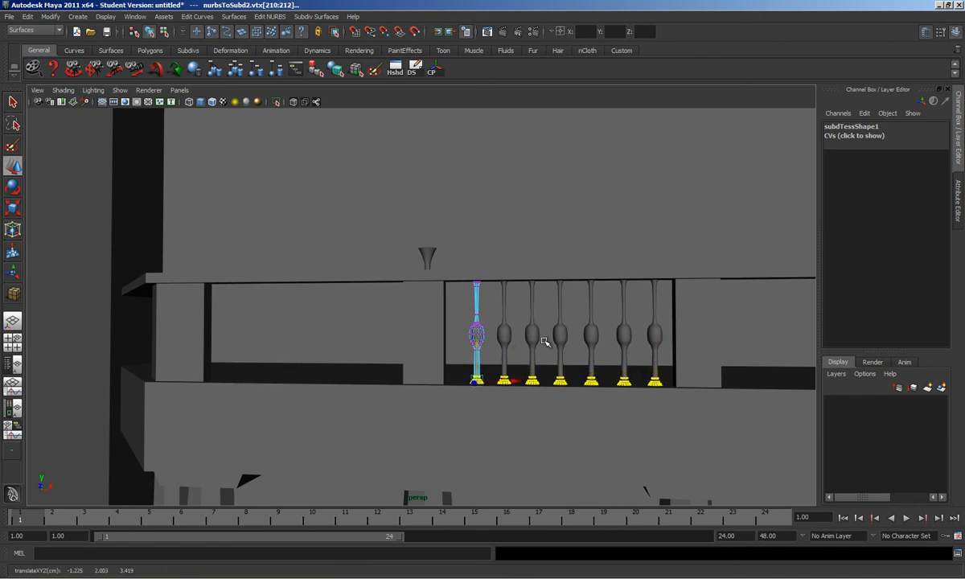
# Step: Delete the stray funnel-topped baluster
pyautogui.click(657, 338)
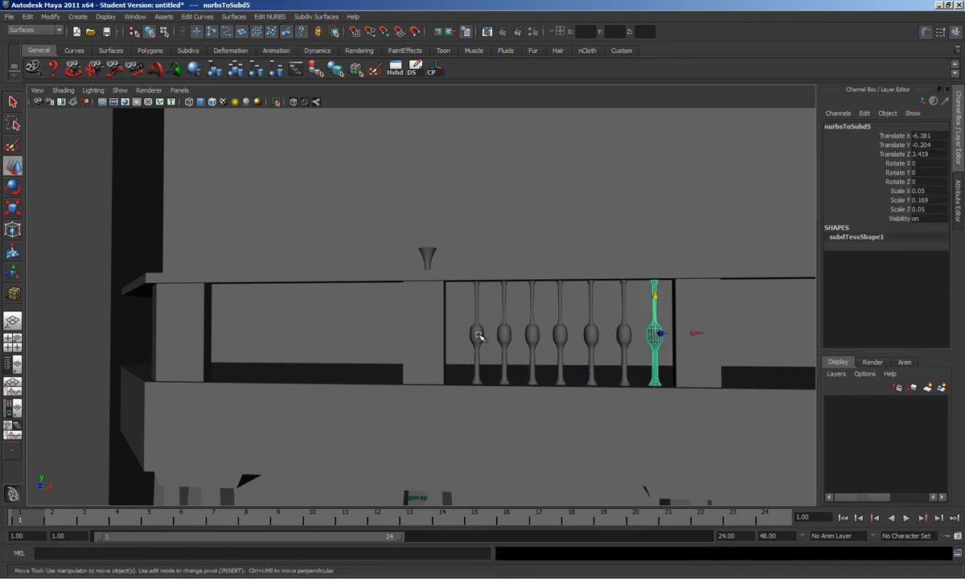
pyautogui.click(428, 255)
pyautogui.moveTo(455, 334); pyautogui.dragTo(492, 335)
pyautogui.press('Delete')
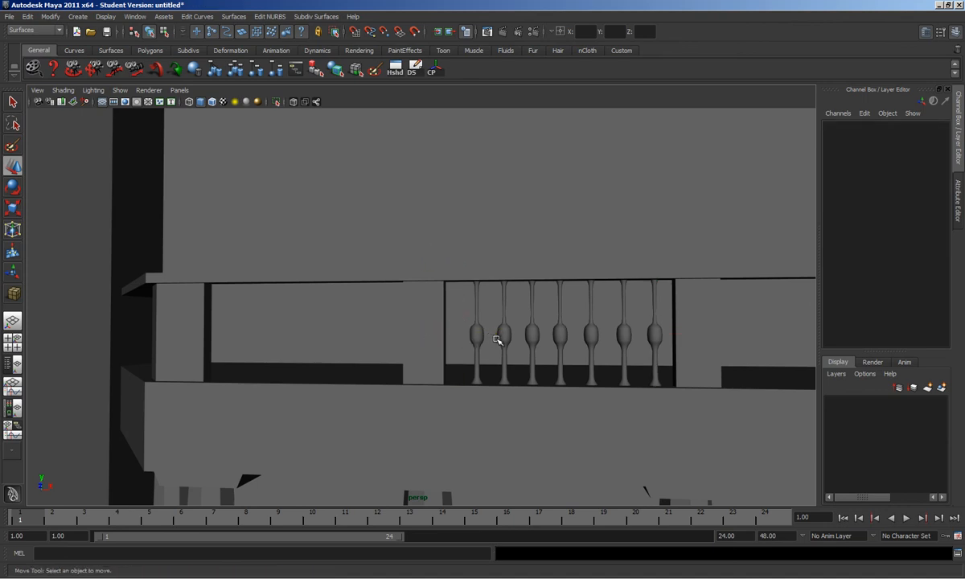
# Step: Respace the remaining balusters individually along X
pyautogui.moveTo(516, 332); pyautogui.dragTo(519, 333)
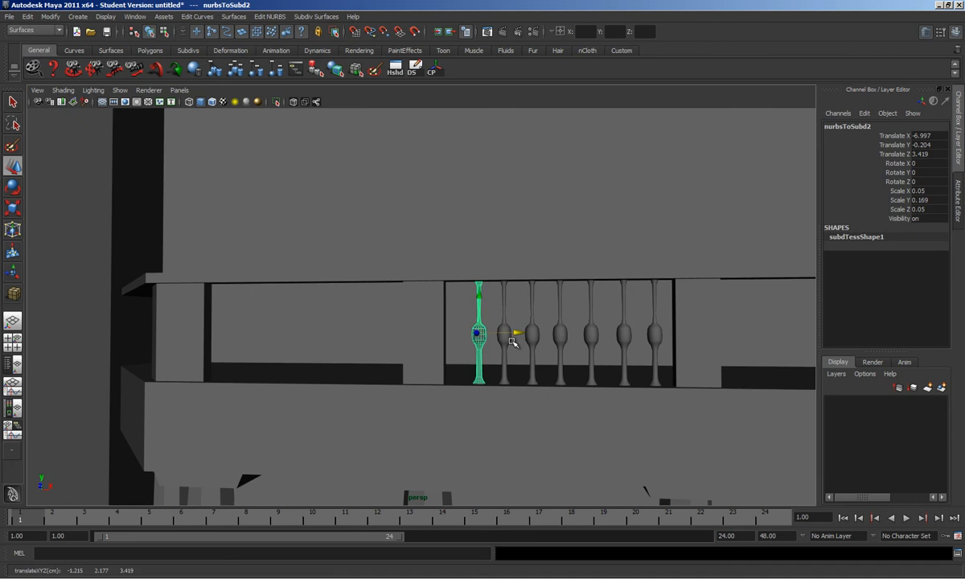
pyautogui.click(505, 337)
pyautogui.click(537, 335)
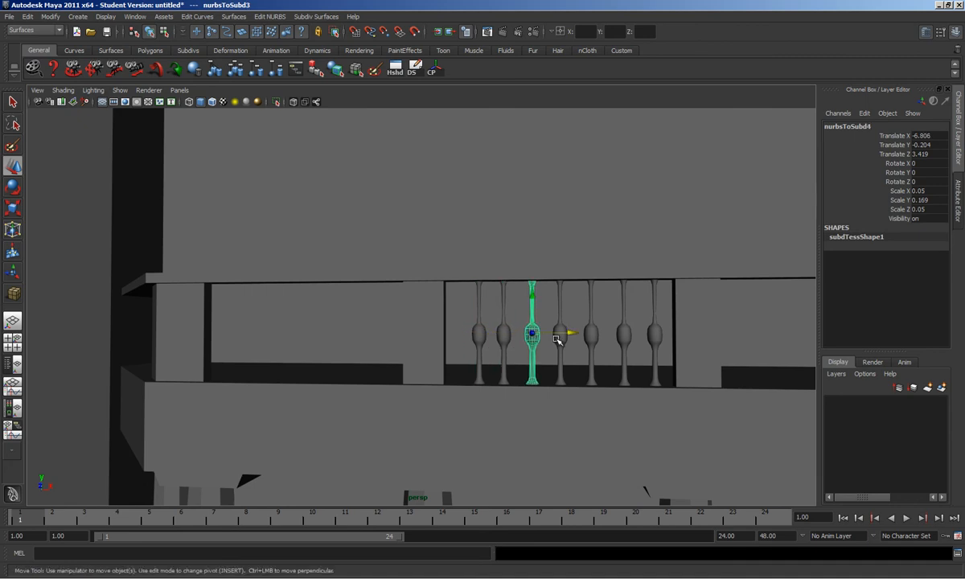
pyautogui.moveTo(575, 332); pyautogui.dragTo(682, 336)
pyautogui.click(563, 340)
pyautogui.click(594, 336)
pyautogui.click(628, 343)
pyautogui.click(658, 340)
# Step: Shift all seven balusters slightly right, then duplicate the leftmost baluster
pyautogui.keyDown('shift'); pyautogui.click(613, 333); pyautogui.keyUp('shift')
pyautogui.keyDown('shift'); pyautogui.click(583, 333); pyautogui.keyUp('shift')
pyautogui.keyDown('shift'); pyautogui.click(555, 333); pyautogui.keyUp('shift')
pyautogui.keyDown('shift'); pyautogui.click(528, 333); pyautogui.keyUp('shift')
pyautogui.keyDown('shift'); pyautogui.click(493, 334); pyautogui.keyUp('shift')
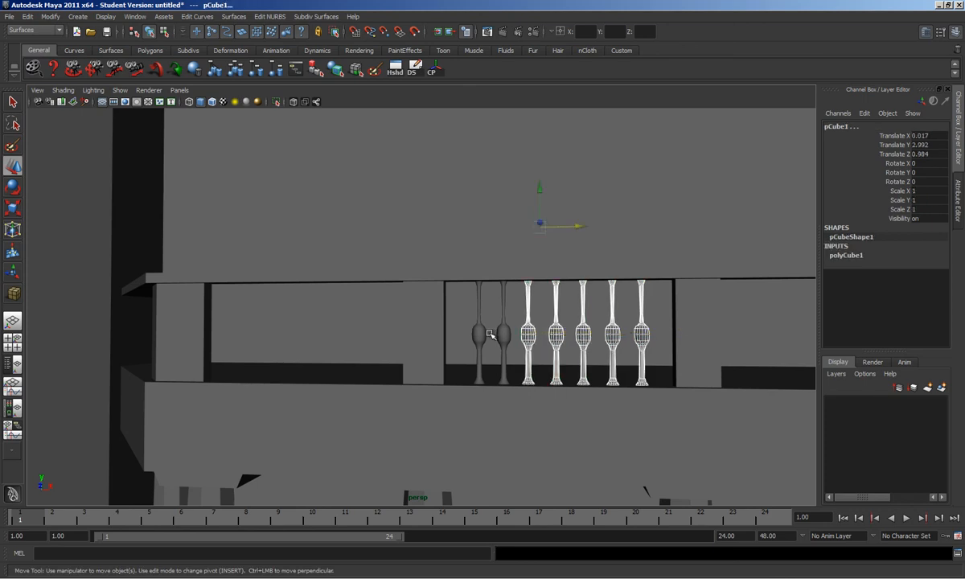
pyautogui.hotkey('ctrl', 'z')
pyautogui.keyDown('shift'); pyautogui.click(501, 334); pyautogui.keyUp('shift')
pyautogui.keyDown('shift'); pyautogui.click(483, 334); pyautogui.keyUp('shift')
pyautogui.moveTo(523, 333); pyautogui.dragTo(540, 333)
pyautogui.click(492, 323)
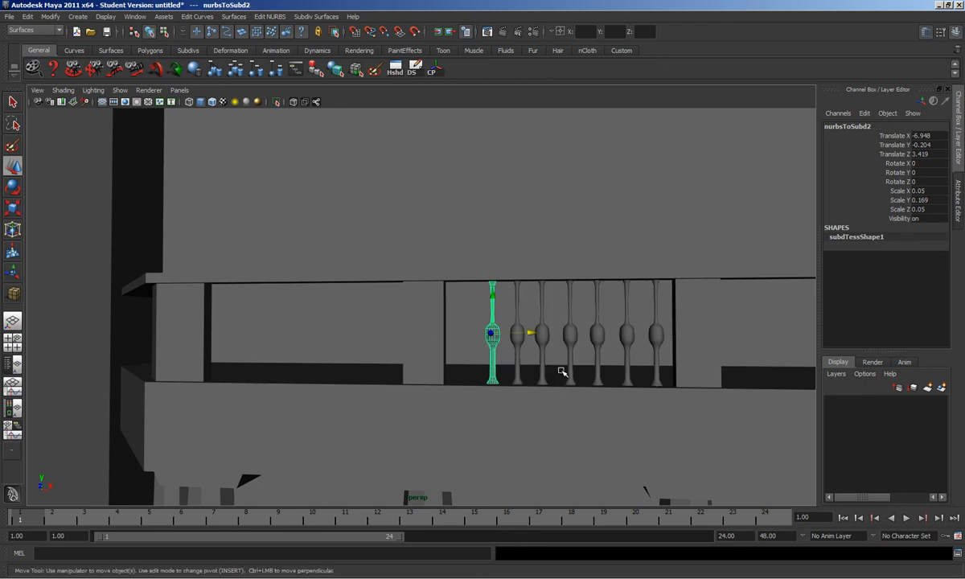
pyautogui.hotkey('ctrl', 'd')
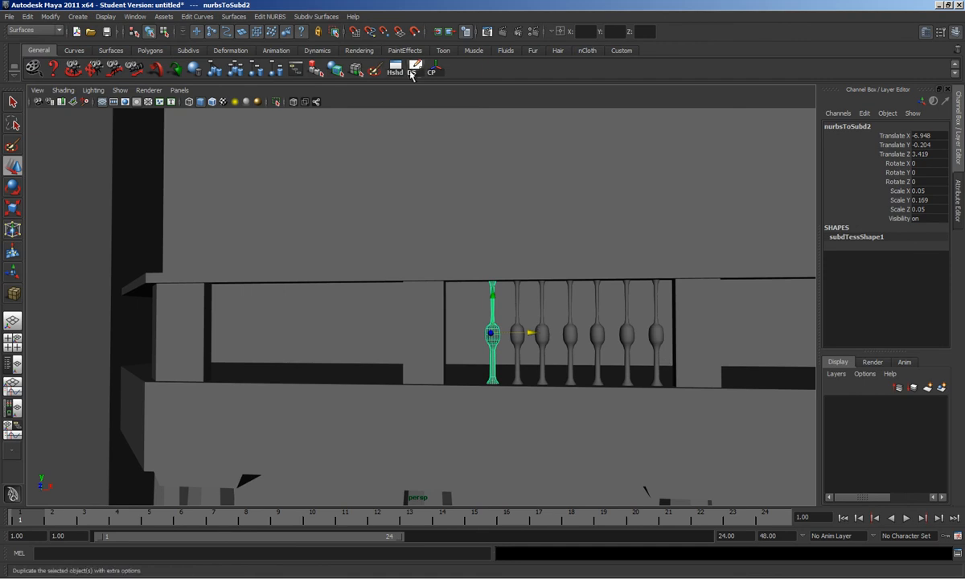
# Step: Move the new baluster copy left along X to the empty left end of the railing
pyautogui.moveTo(534, 333); pyautogui.dragTo(504, 335)
pyautogui.keyDown('alt'); pyautogui.moveTo(525, 325); pyautogui.dragTo(440, 323, button='right'); pyautogui.keyUp('alt')
pyautogui.keyDown('alt'); pyautogui.moveTo(440, 323); pyautogui.dragTo(565, 355); pyautogui.keyUp('alt')
pyautogui.keyDown('alt'); pyautogui.moveTo(564, 355); pyautogui.dragTo(597, 371, button='right'); pyautogui.keyUp('alt')
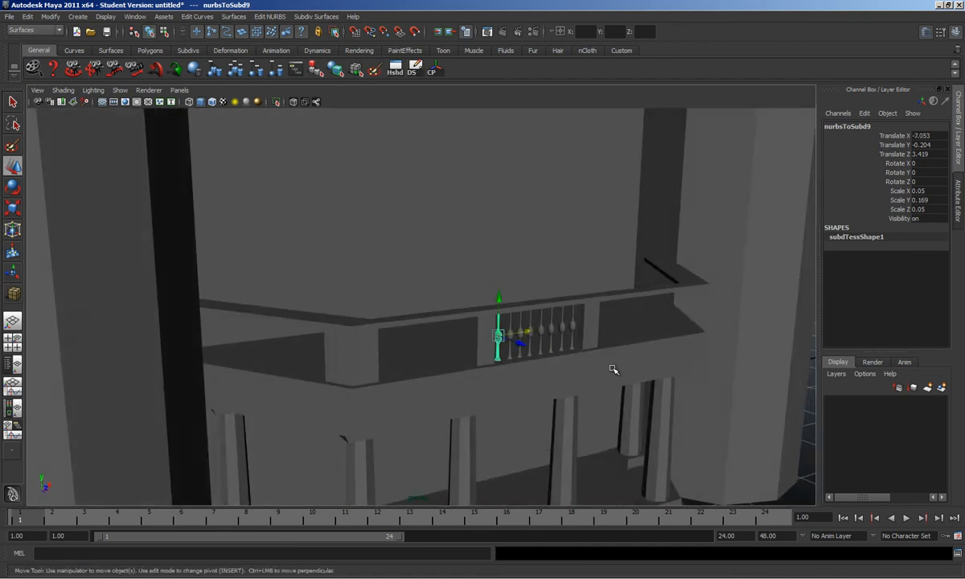
pyautogui.keyDown('alt'); pyautogui.moveTo(597, 371); pyautogui.dragTo(565, 364); pyautogui.keyUp('alt')
pyautogui.keyDown('alt'); pyautogui.moveTo(565, 364); pyautogui.dragTo(521, 396, button='right'); pyautogui.keyUp('alt')
pyautogui.keyDown('alt'); pyautogui.moveTo(521, 395); pyautogui.dragTo(394, 361); pyautogui.keyUp('alt')
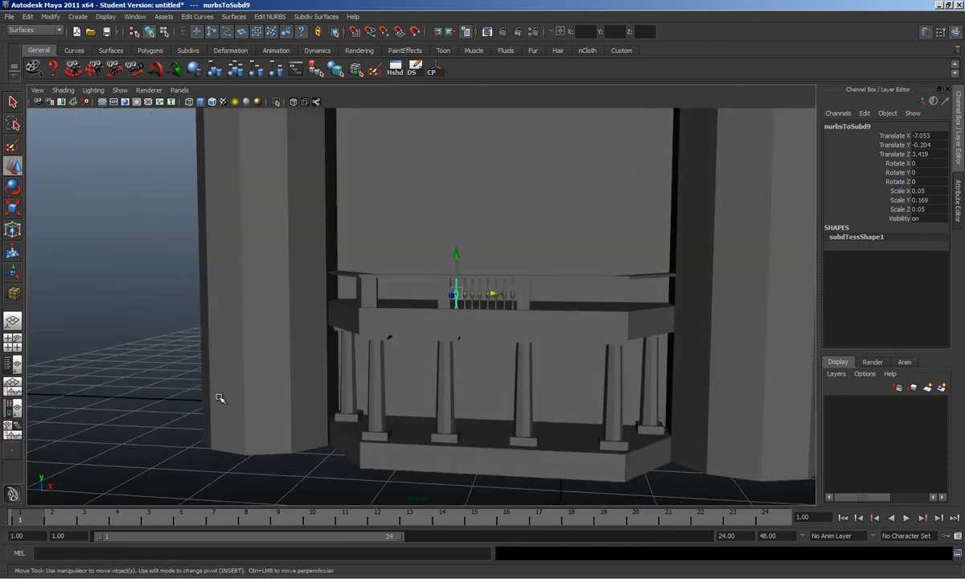
pyautogui.click(158, 367)
pyautogui.keyDown('alt'); pyautogui.moveTo(168, 389); pyautogui.dragTo(491, 339); pyautogui.keyUp('alt')
pyautogui.keyDown('alt'); pyautogui.moveTo(492, 338); pyautogui.dragTo(506, 319, button='right'); pyautogui.keyUp('alt')
# Step: Select all faces of the new baluster and scale them down in Y to shorten it
pyautogui.click(594, 290)
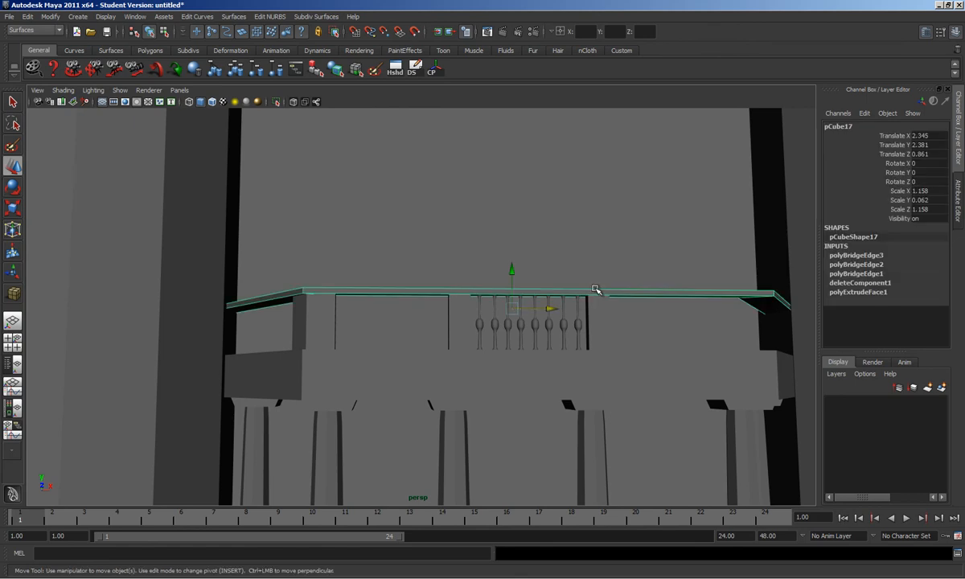
pyautogui.click(481, 294)
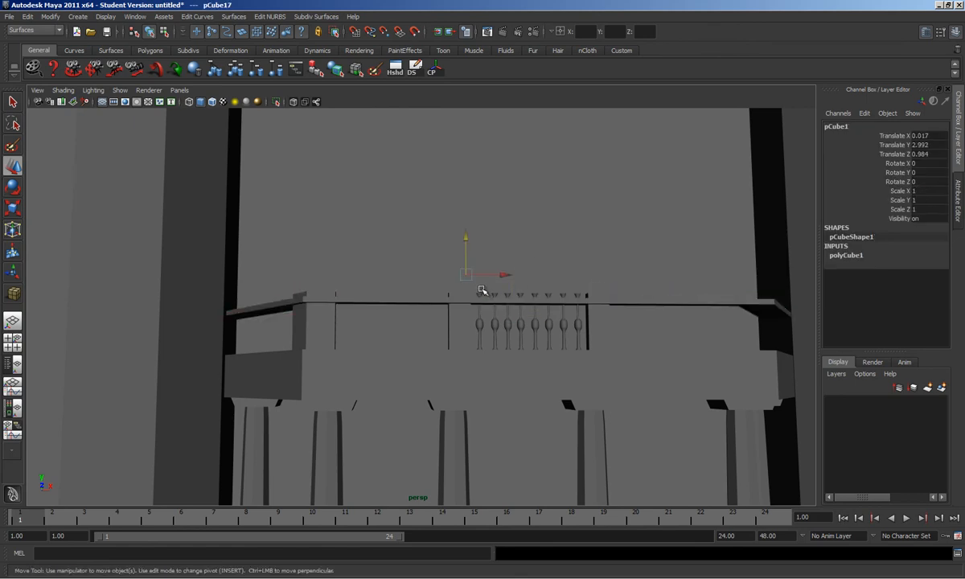
pyautogui.click(481, 295)
pyautogui.keyDown('alt'); pyautogui.moveTo(481, 294); pyautogui.dragTo(466, 308); pyautogui.keyUp('alt')
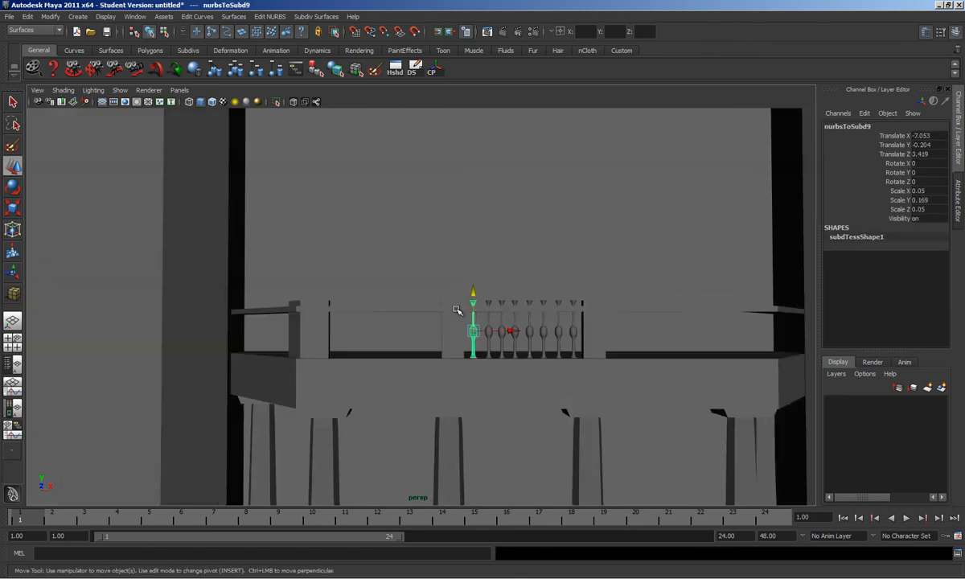
pyautogui.moveTo(472, 327); pyautogui.dragTo(472, 341, button='right')
pyautogui.doubleClick(473, 341)
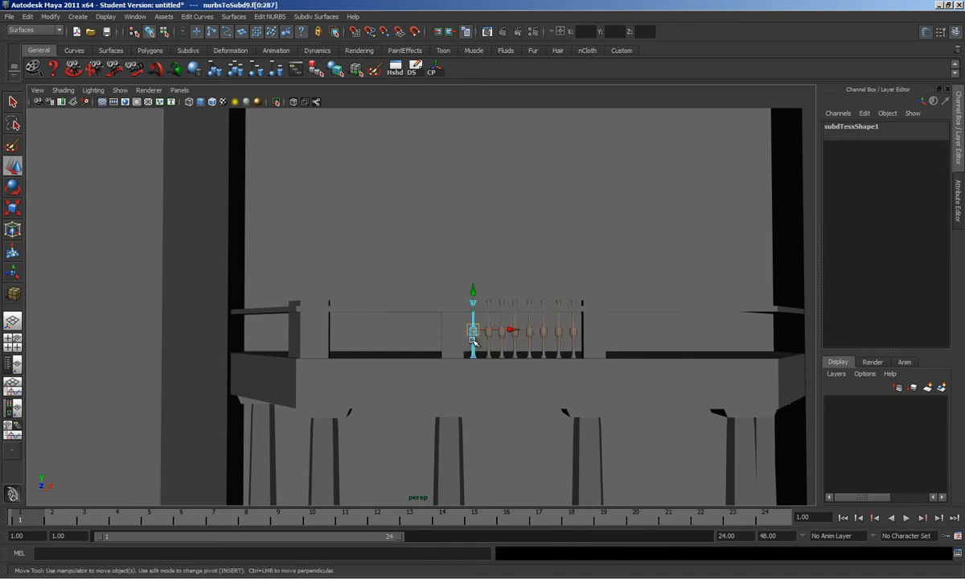
pyautogui.press('r')
pyautogui.moveTo(476, 279); pyautogui.dragTo(474, 284)
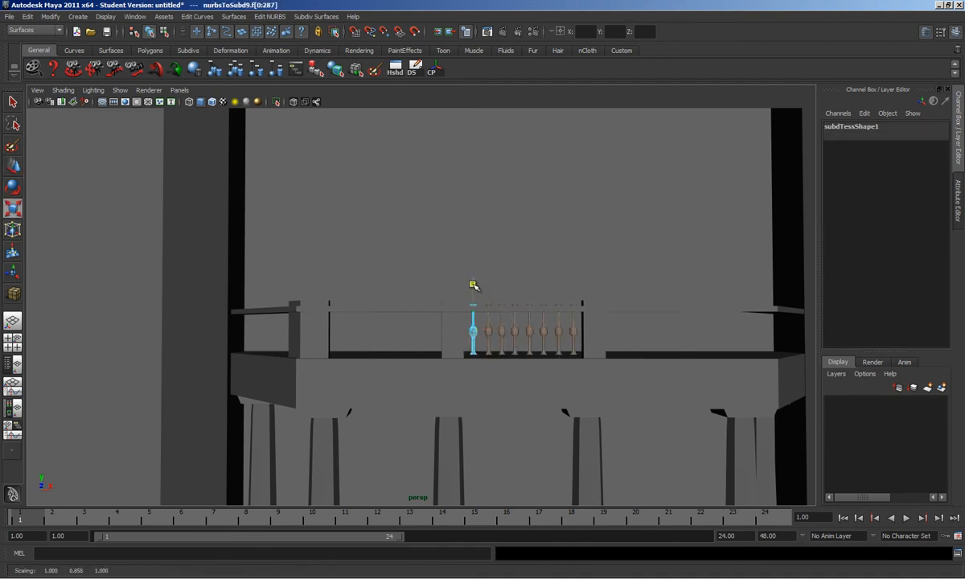
pyautogui.press('w')
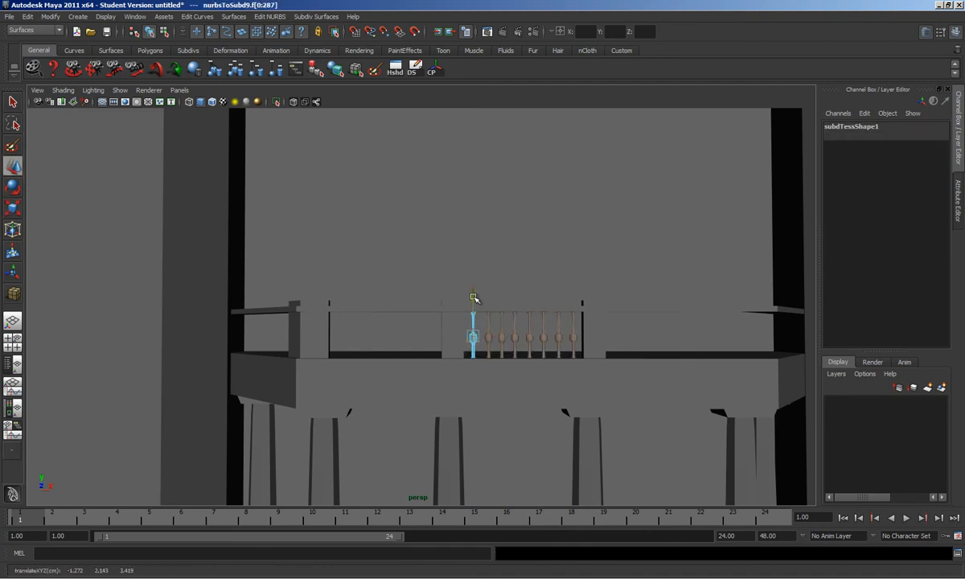
# Step: Lower the top vertices of both posts flanking the balusters
pyautogui.click(455, 334)
pyautogui.moveTo(412, 326); pyautogui.dragTo(394, 323, button='right')
pyautogui.moveTo(409, 280); pyautogui.dragTo(489, 312)
pyautogui.moveTo(452, 264); pyautogui.dragTo(452, 273)
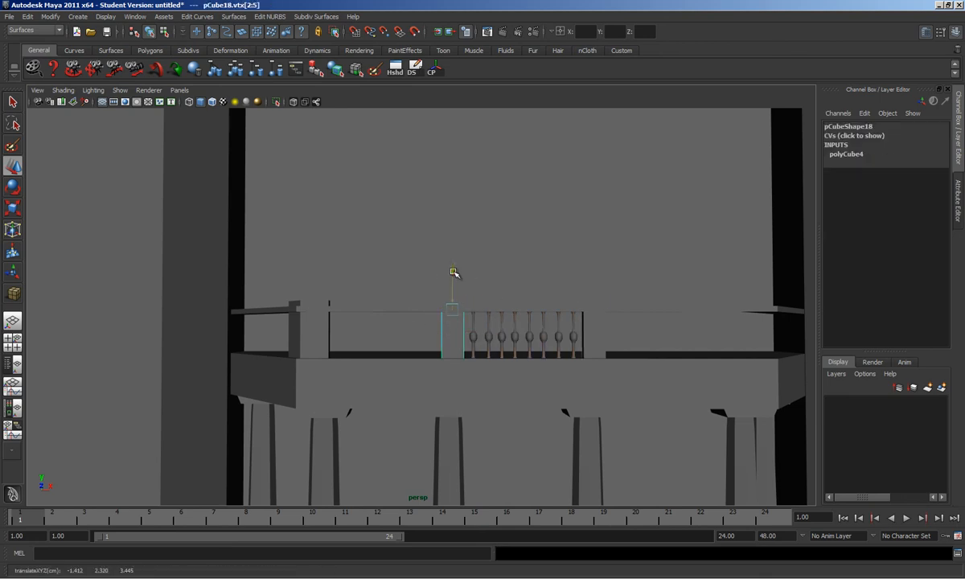
pyautogui.click(312, 338)
pyautogui.moveTo(273, 334); pyautogui.dragTo(270, 332, button='right')
pyautogui.moveTo(273, 284); pyautogui.dragTo(344, 312)
pyautogui.moveTo(307, 263); pyautogui.dragTo(310, 275)
# Step: Zoom out, orbit around the building and select the balcony slab
pyautogui.scroll(-5, 405, 317)
pyautogui.keyDown('alt'); pyautogui.moveTo(406, 318); pyautogui.dragTo(478, 396); pyautogui.keyUp('alt')
pyautogui.click(565, 343)
pyautogui.keyDown('alt'); pyautogui.moveTo(540, 350); pyautogui.dragTo(487, 362); pyautogui.keyUp('alt')
pyautogui.scroll(4, 368, 379)
pyautogui.keyDown('alt'); pyautogui.moveTo(367, 378); pyautogui.dragTo(521, 278, button='middle'); pyautogui.keyUp('alt')
pyautogui.scroll(-3, 514, 297)
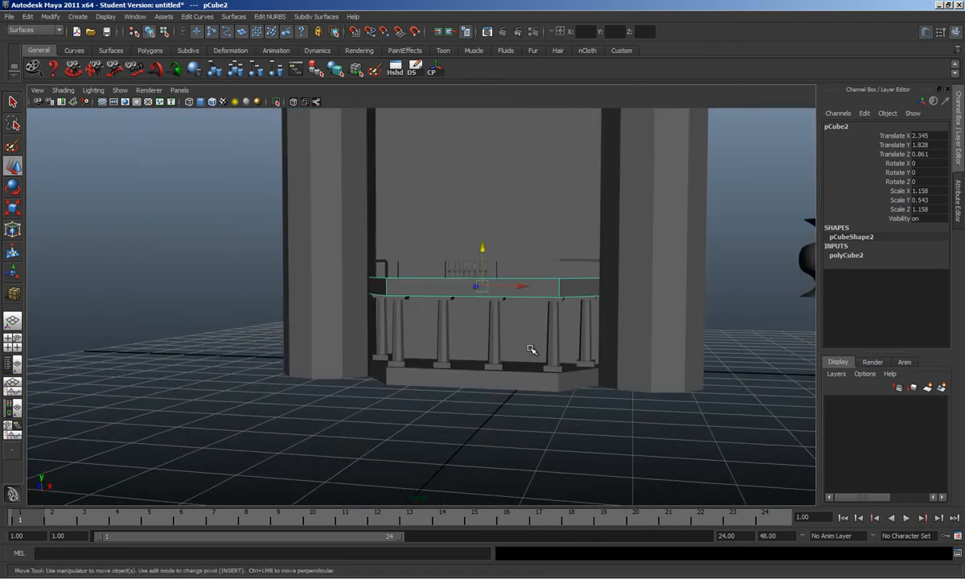
pyautogui.click(551, 373)
pyautogui.keyDown('alt'); pyautogui.moveTo(554, 337); pyautogui.dragTo(465, 361); pyautogui.keyUp('alt')
pyautogui.keyDown('alt'); pyautogui.moveTo(428, 322); pyautogui.dragTo(502, 309); pyautogui.keyUp('alt')
pyautogui.keyDown('alt'); pyautogui.moveTo(502, 309); pyautogui.dragTo(522, 351, button='middle'); pyautogui.keyUp('alt')
pyautogui.keyDown('alt'); pyautogui.moveTo(560, 351); pyautogui.dragTo(503, 367); pyautogui.keyUp('alt')
pyautogui.keyDown('alt'); pyautogui.moveTo(556, 323); pyautogui.dragTo(537, 343); pyautogui.keyUp('alt')
pyautogui.scroll(4, 538, 344)
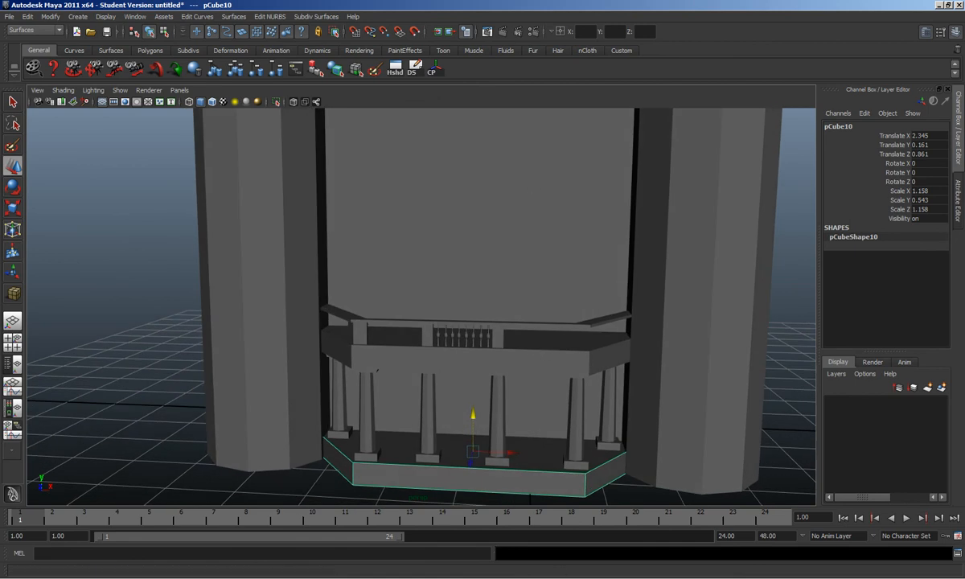
pyautogui.hotkey('alt', 'Tab')
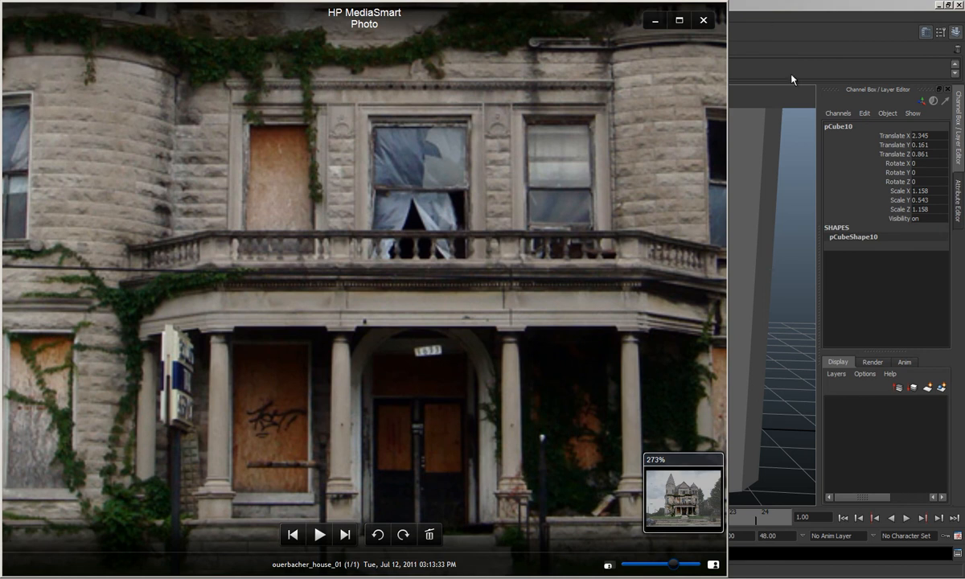
pyautogui.click(792, 8)
pyautogui.keyDown('alt'); pyautogui.moveTo(563, 323); pyautogui.dragTo(524, 308); pyautogui.keyUp('alt')
pyautogui.scroll(-3, 499, 330)
pyautogui.keyDown('alt'); pyautogui.moveTo(473, 352); pyautogui.dragTo(499, 349); pyautogui.keyUp('alt')
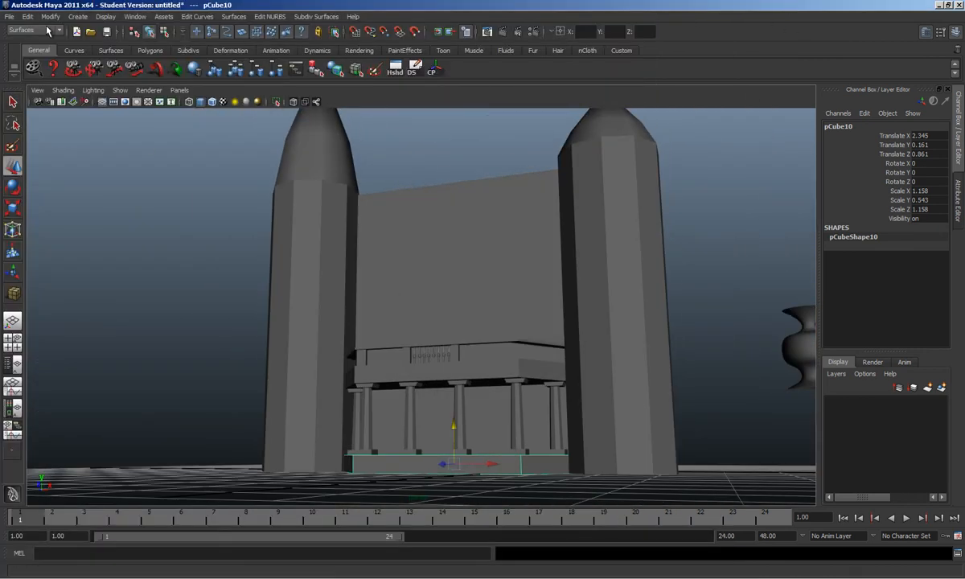
pyautogui.click(10, 16)
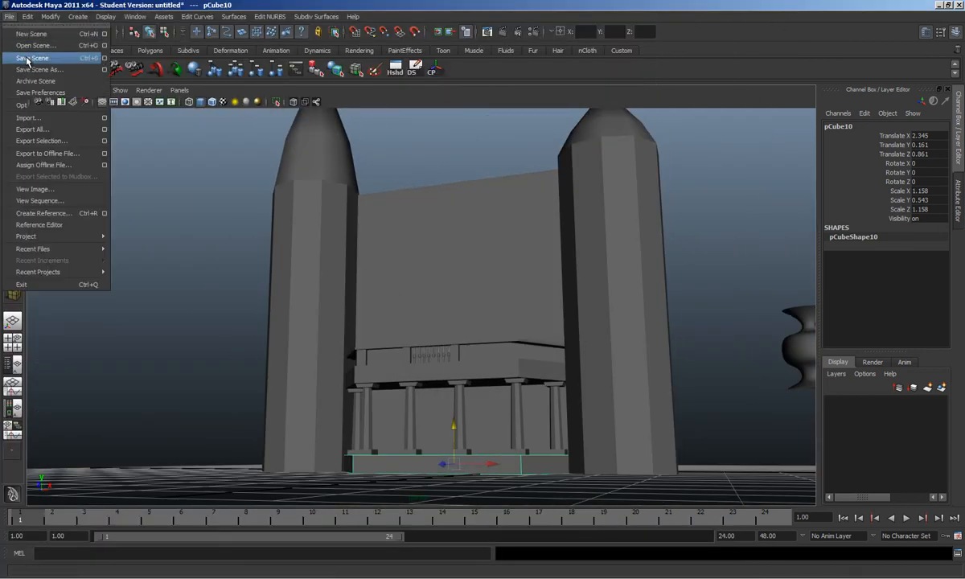
pyautogui.click(28, 58)
pyautogui.click(681, 449)
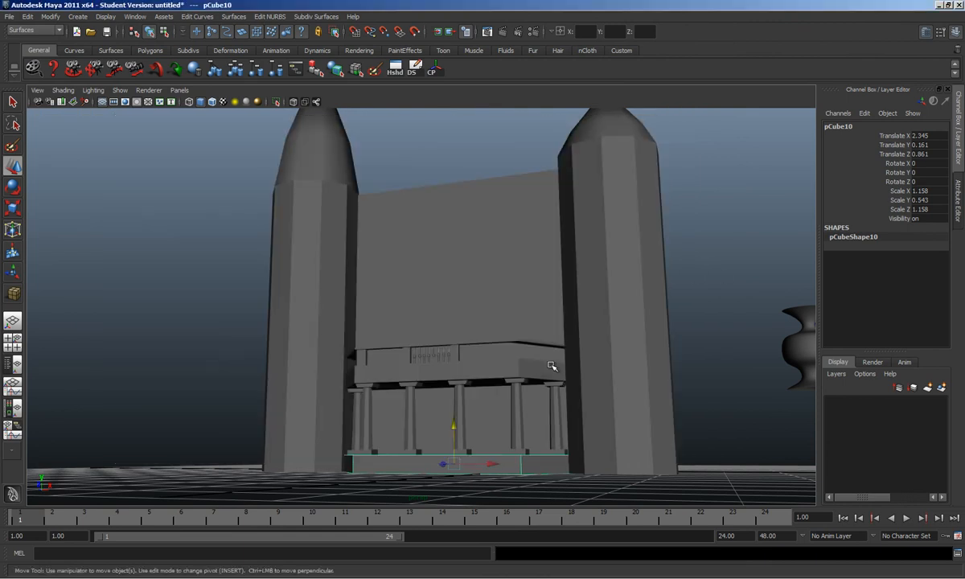